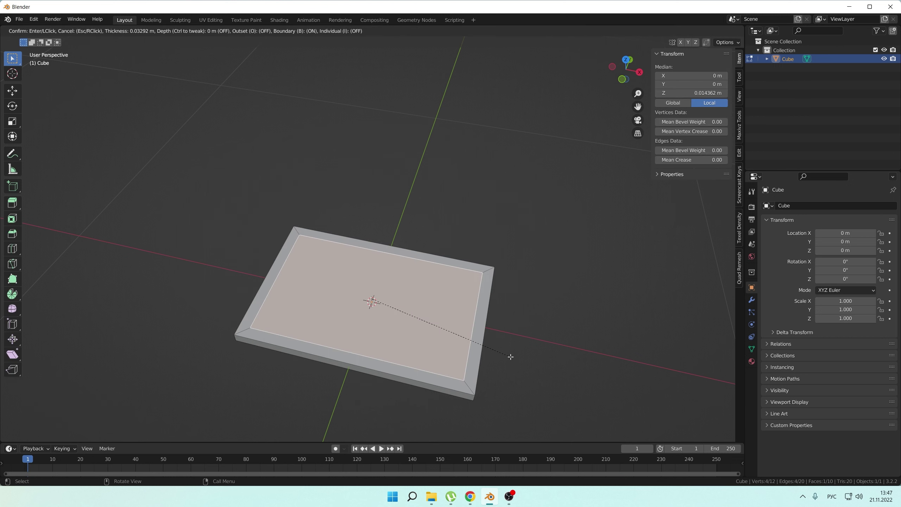
- Inset the base slab's top, extrude the chest body upward, and scale the top to taper it
{"action": "left_click", "coordinate": [510, 357]}
{"action": "middle_click_drag", "start_coordinate": [511, 356], "coordinate": [507, 308]}
{"action": "key", "text": "e"}
{"action": "left_click", "coordinate": [442, 249]}
{"action": "middle_click_drag", "start_coordinate": [536, 232], "coordinate": [507, 253]}
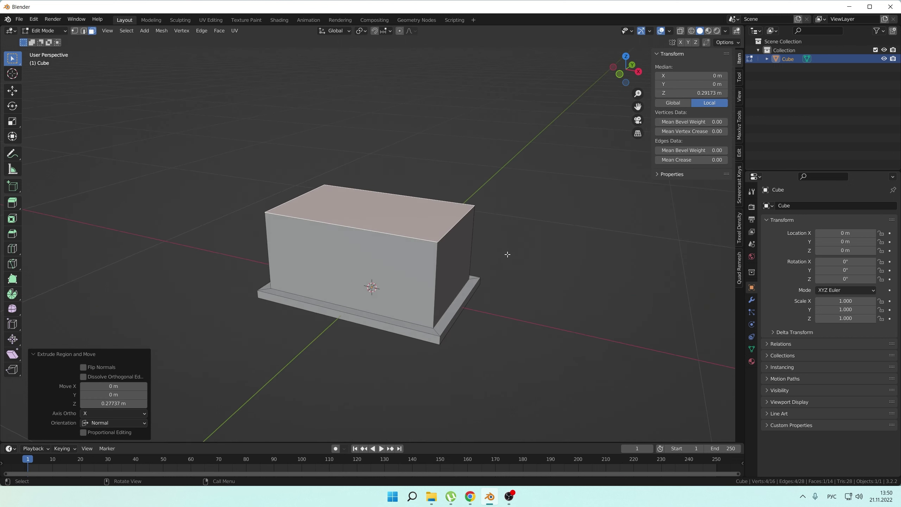
{"action": "key", "text": "s"}
{"action": "left_click", "coordinate": [537, 296]}
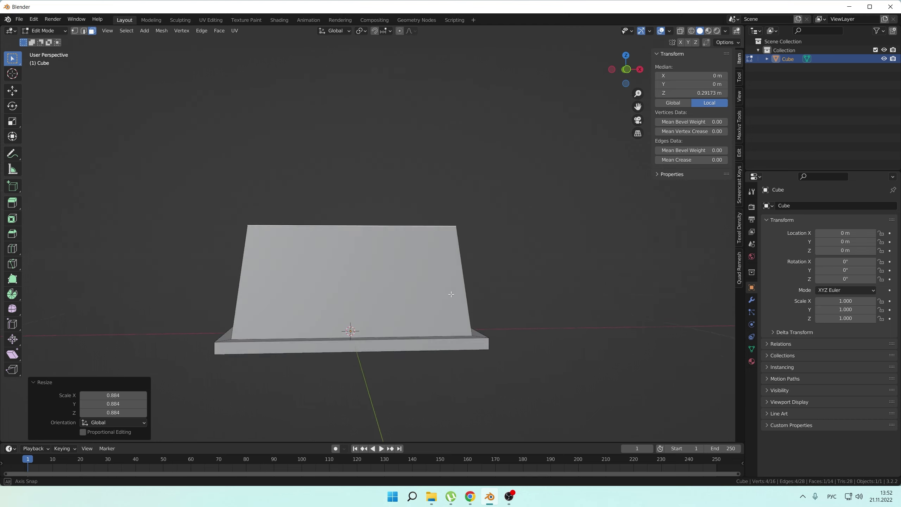
- Scale the top face outward to form the flared rim
{"action": "middle_click_drag", "start_coordinate": [451, 294], "coordinate": [367, 307]}
{"action": "key", "text": "s"}
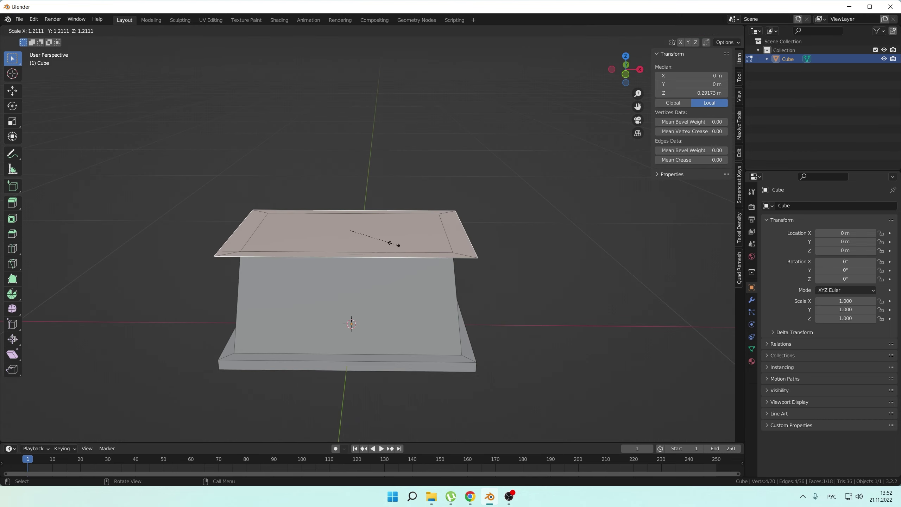
{"action": "left_click", "coordinate": [394, 244]}
{"action": "mouse_move", "coordinate": [394, 244]}
{"action": "middle_mouse_down"}
{"action": "mouse_move", "coordinate": [404, 360]}
{"action": "mouse_move", "coordinate": [391, 261]}
{"action": "mouse_move", "coordinate": [384, 277]}
{"action": "middle_mouse_up"}
- Return to Object Mode and add a small cube in top view
{"action": "key", "text": "Tab"}
{"action": "key", "text": "shift+a"}
{"action": "left_click", "coordinate": [384, 278]}
{"action": "key", "text": "KP_7"}
{"action": "key", "text": "s"}
{"action": "left_click", "coordinate": [357, 362]}
- Confirm the small cube's size and move it onto the base corner in front view
{"action": "left_click", "coordinate": [451, 275]}
{"action": "middle_click_drag", "start_coordinate": [451, 275], "coordinate": [348, 272]}
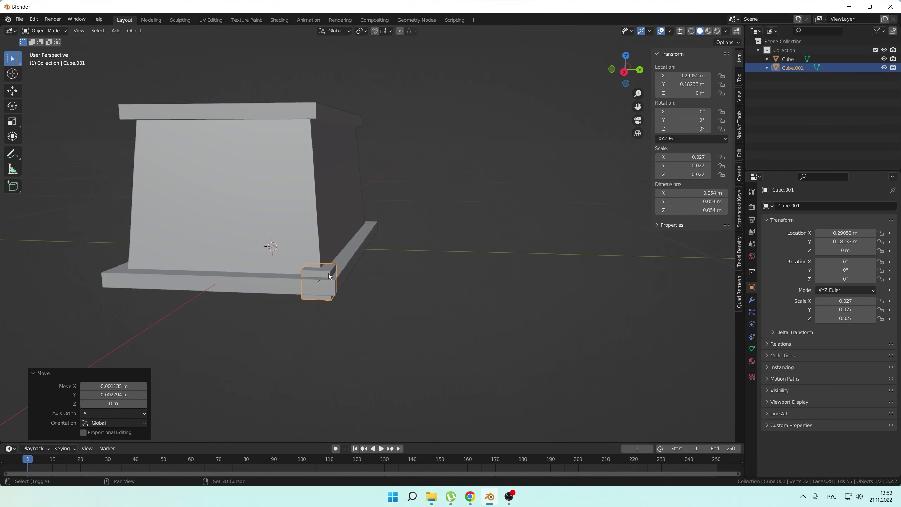
{"action": "key", "text": "KP_1"}
{"action": "key", "text": "Tab"}
{"action": "key", "text": "g"}
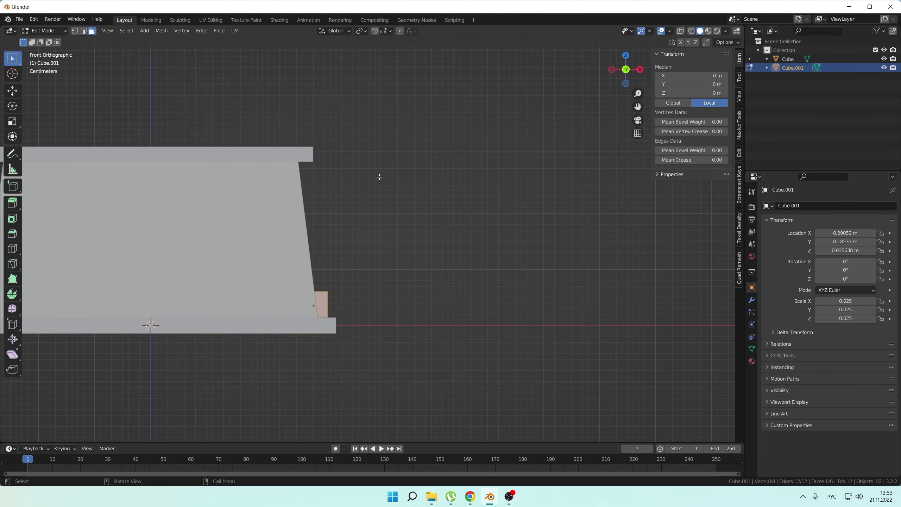
{"action": "key", "text": "Tab"}
- Raise the small cube's top face along Z into a tall corner post
{"action": "key", "text": "s"}
{"action": "left_click", "coordinate": [364, 266]}
{"action": "key", "text": "Tab"}
{"action": "scroll", "coordinate": [364, 266], "scroll_direction": "up", "scroll_amount": 2}
{"action": "key", "text": "g"}
{"action": "key", "text": "z"}
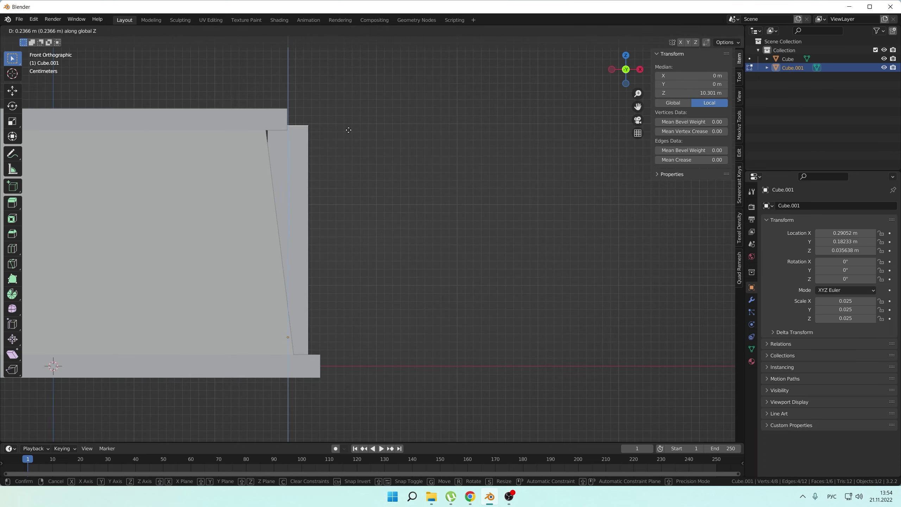
{"action": "key", "text": "Escape"}
{"action": "key", "text": "Tab"}
- Rotate the post in front and side views to follow the chest's slanted sides
{"action": "key", "text": "r"}
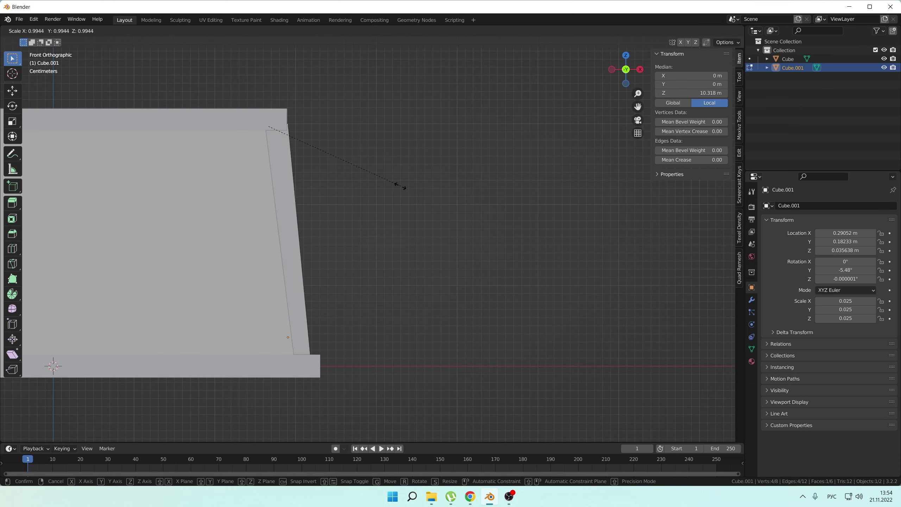
{"action": "left_click", "coordinate": [335, 184]}
{"action": "key", "text": "Tab"}
{"action": "key", "text": "KP_3"}
{"action": "key", "text": "r"}
{"action": "left_click", "coordinate": [325, 207]}
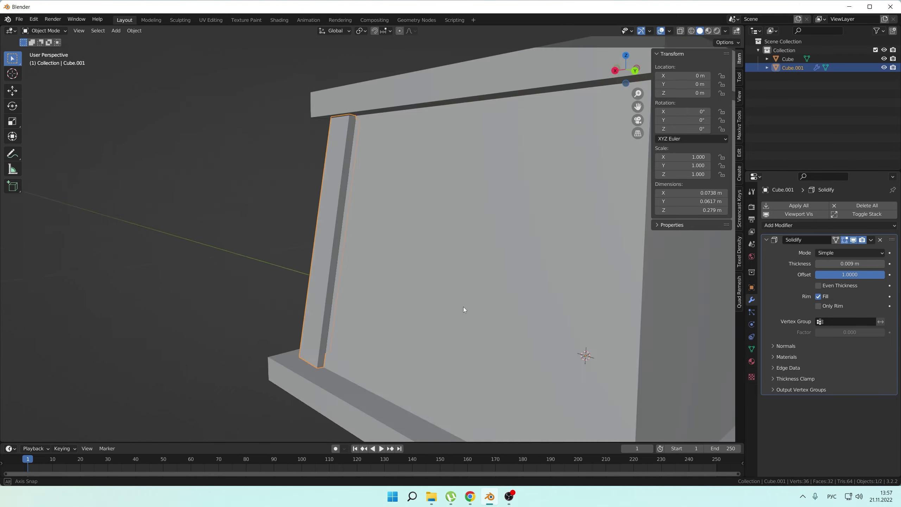
{"action": "middle_click_drag", "start_coordinate": [463, 307], "coordinate": [521, 217]}
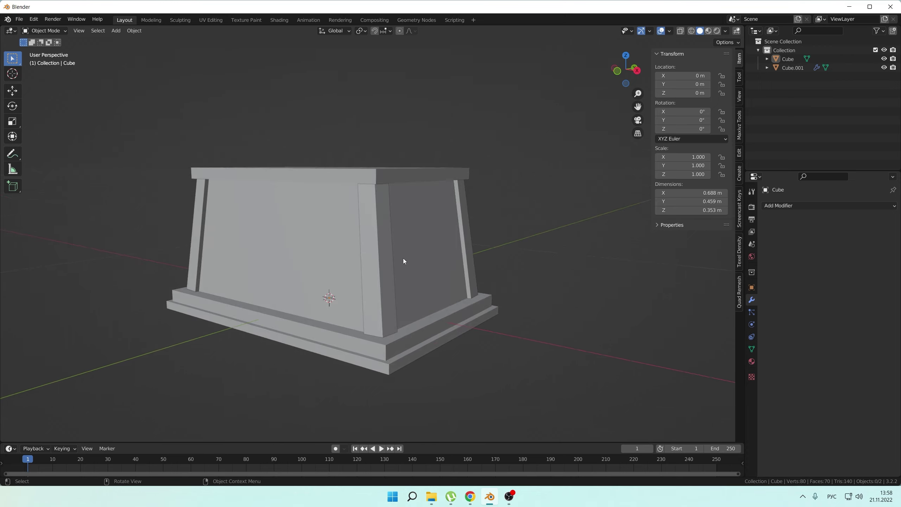
- Add the lid geometry and select a ring of faces across the lid end
{"action": "key", "text": "shift+a"}
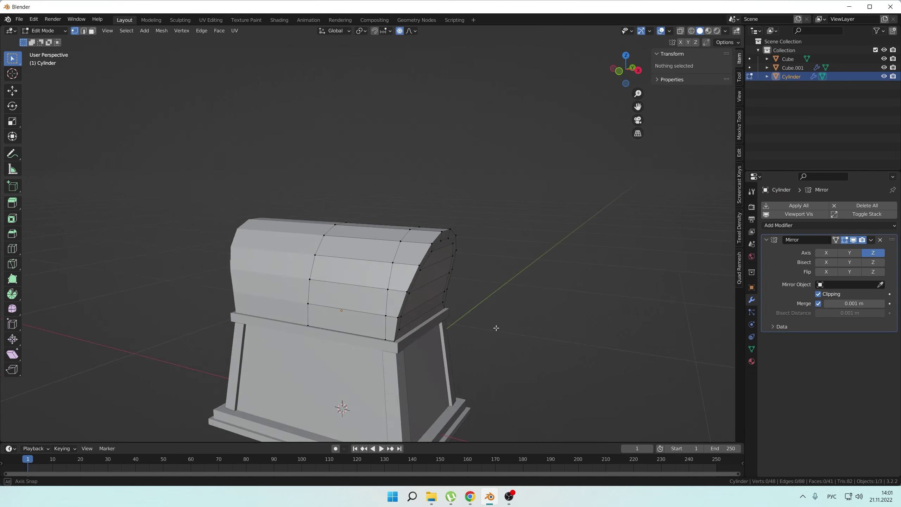
{"action": "middle_click_drag", "start_coordinate": [496, 328], "coordinate": [350, 323]}
{"action": "key", "text": "3"}
{"action": "left_click", "coordinate": [351, 322]}
{"action": "left_click", "coordinate": [302, 382], "text": "ctrl"}
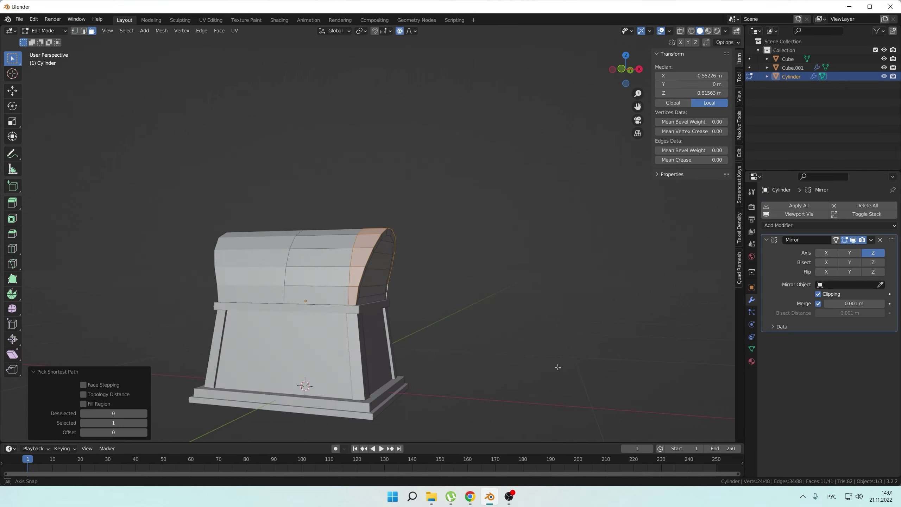
{"action": "middle_click_drag", "start_coordinate": [366, 358], "coordinate": [254, 318]}
- Cut new edges across the lid end with the knife in X-ray front view
{"action": "key", "text": "ctrl+r"}
{"action": "key", "text": "Escape"}
{"action": "key", "text": "KP_1"}
{"action": "key", "text": "alt+z"}
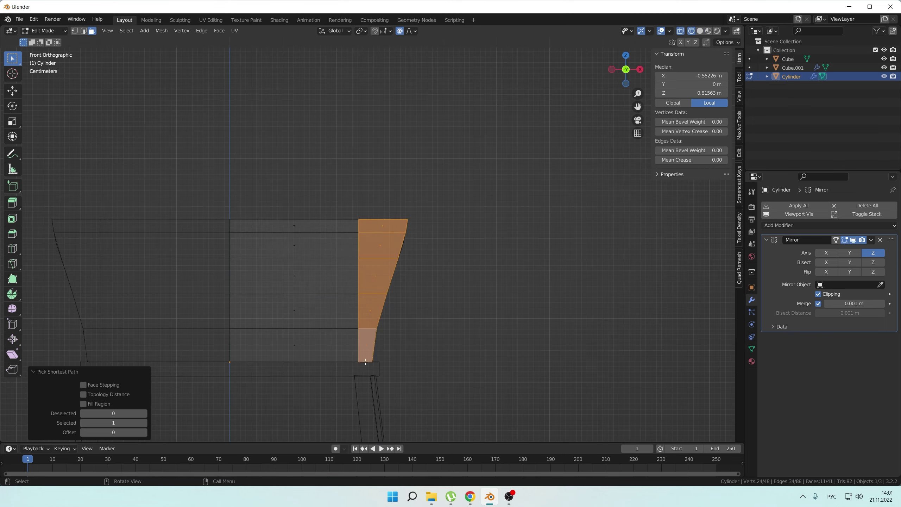
{"action": "key", "text": "1"}
{"action": "key", "text": "alt+a"}
{"action": "key", "text": "k"}
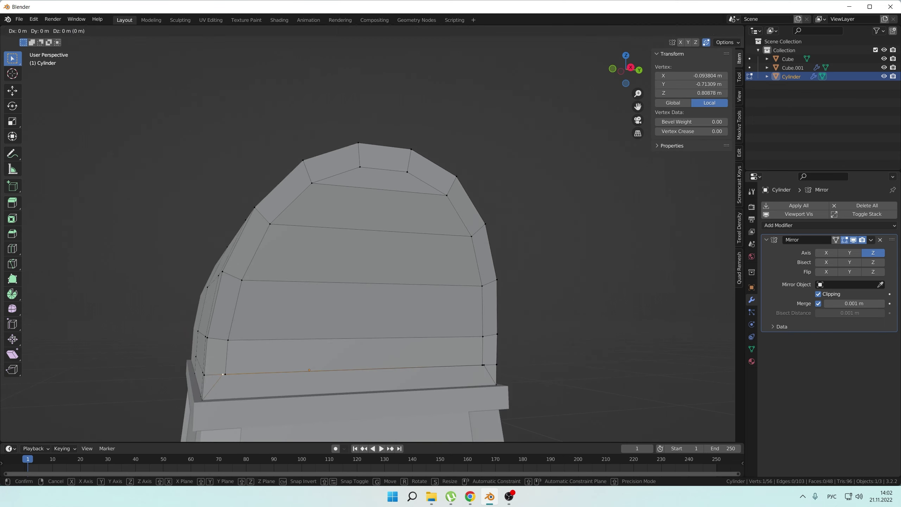
- Select the faces of the lid's raised end band
{"action": "key", "text": "3"}
{"action": "mouse_move", "coordinate": [399, 65]}
{"action": "middle_mouse_down"}
{"action": "mouse_move", "coordinate": [462, 347]}
{"action": "mouse_move", "coordinate": [383, 327]}
{"action": "middle_mouse_up"}
{"action": "left_click", "coordinate": [462, 346], "text": "shift"}
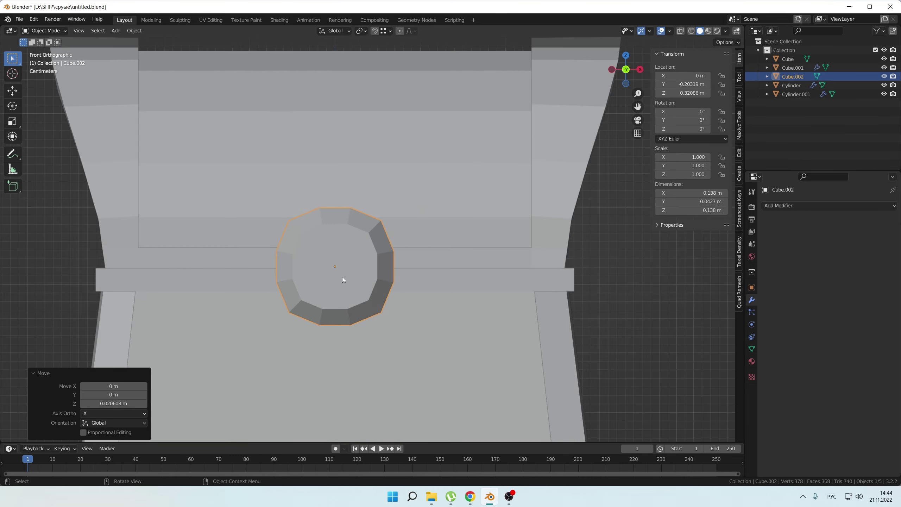
- Build a keyhole outline from a single vertex, mirror the half, and fill it
{"action": "scroll", "coordinate": [336, 273], "scroll_direction": "down", "scroll_amount": 4}
{"action": "key", "text": "shift+a"}
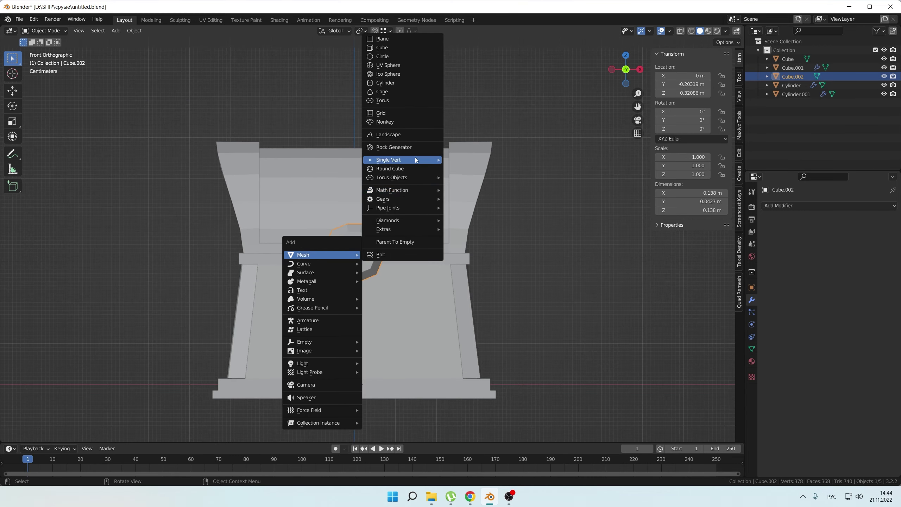
{"action": "left_click", "coordinate": [415, 159]}
{"action": "key", "text": "alt+z"}
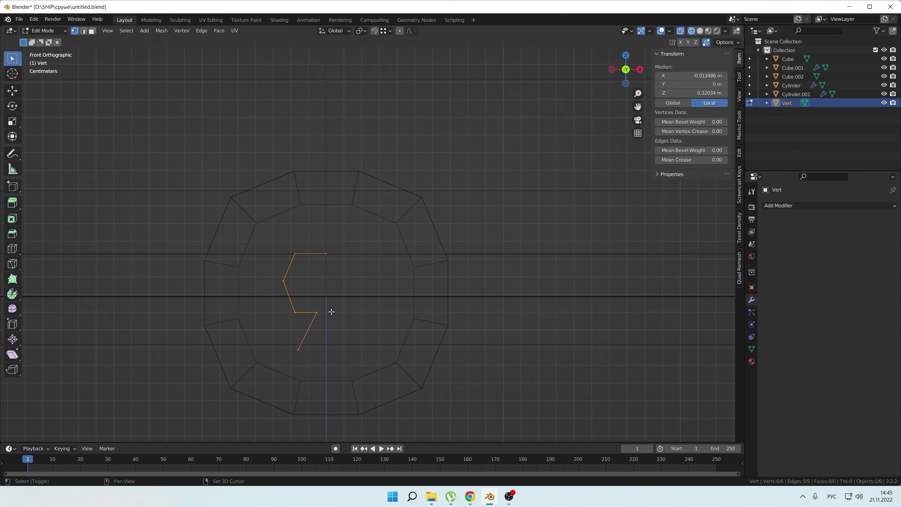
{"action": "key", "text": "x"}
{"action": "left_click", "coordinate": [440, 357]}
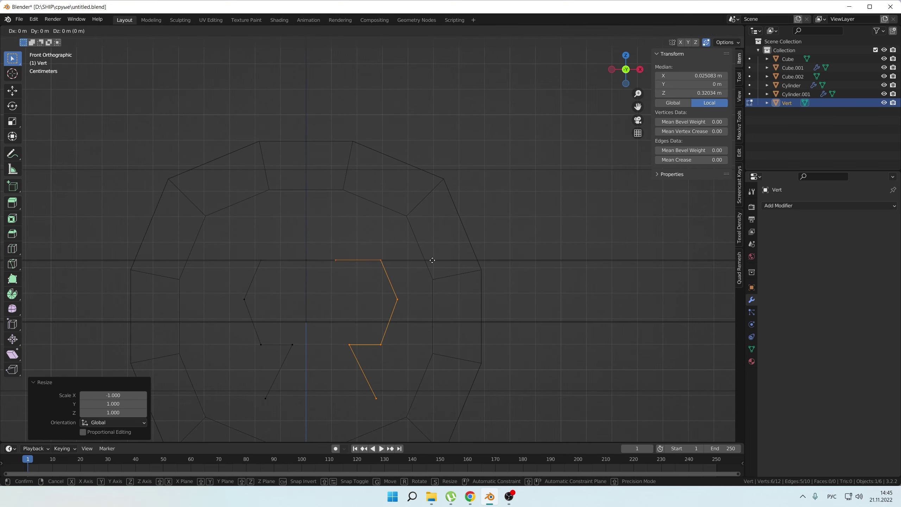
{"action": "key", "text": "a"}
{"action": "key", "text": "f"}
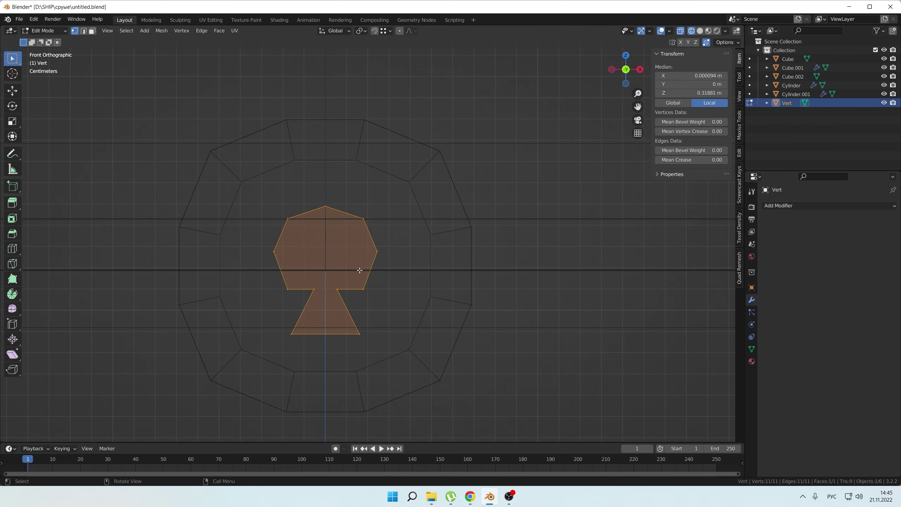
- Cut the keyhole out of the lock plate with a Boolean difference and apply it
{"action": "middle_click_drag", "start_coordinate": [357, 282], "coordinate": [376, 276]}
{"action": "key", "text": "Tab"}
{"action": "key", "text": "z"}
{"action": "left_click", "coordinate": [314, 240], "text": "shift"}
{"action": "key", "text": "ctrl+j"}
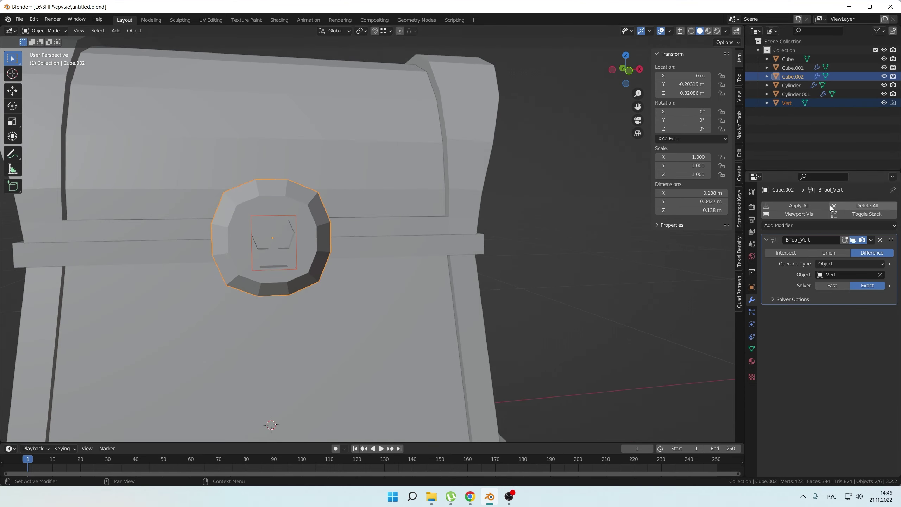
{"action": "key", "text": "Tab"}
{"action": "key", "text": "KP_Decimal"}
- Connect the plate's ring vertices to the keyhole vertices to tidy its faces
{"action": "middle_click_drag", "start_coordinate": [257, 317], "coordinate": [209, 274]}
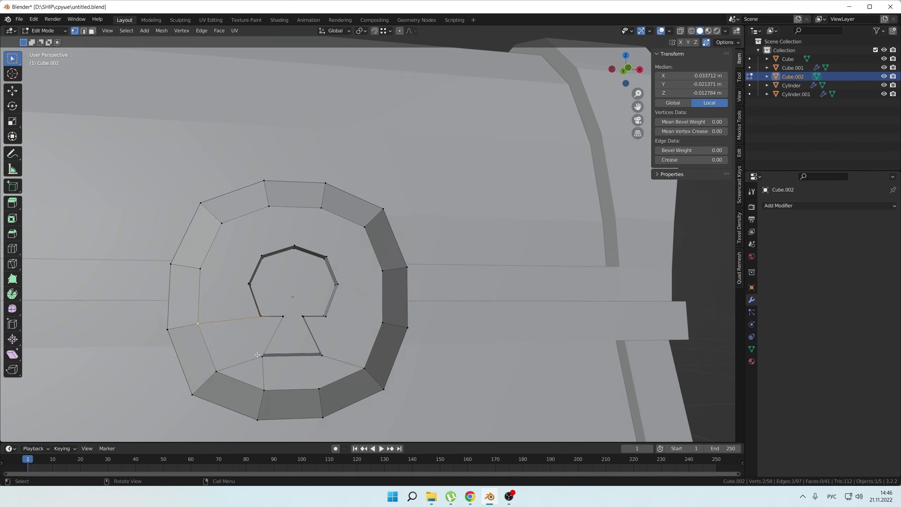
{"action": "left_click", "coordinate": [208, 273], "text": "shift"}
{"action": "left_click", "coordinate": [382, 322]}
{"action": "middle_click_drag", "start_coordinate": [376, 312], "coordinate": [382, 323]}
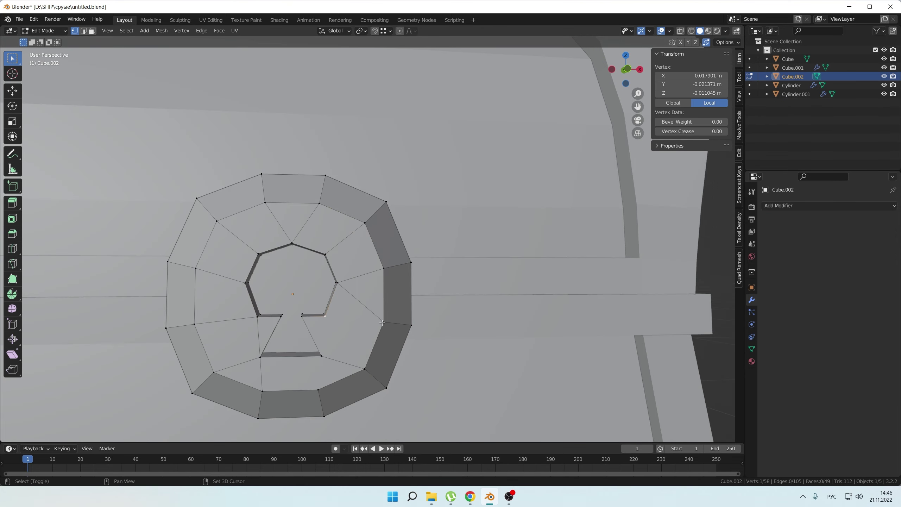
{"action": "scroll", "coordinate": [327, 356], "scroll_direction": "down", "scroll_amount": 5}
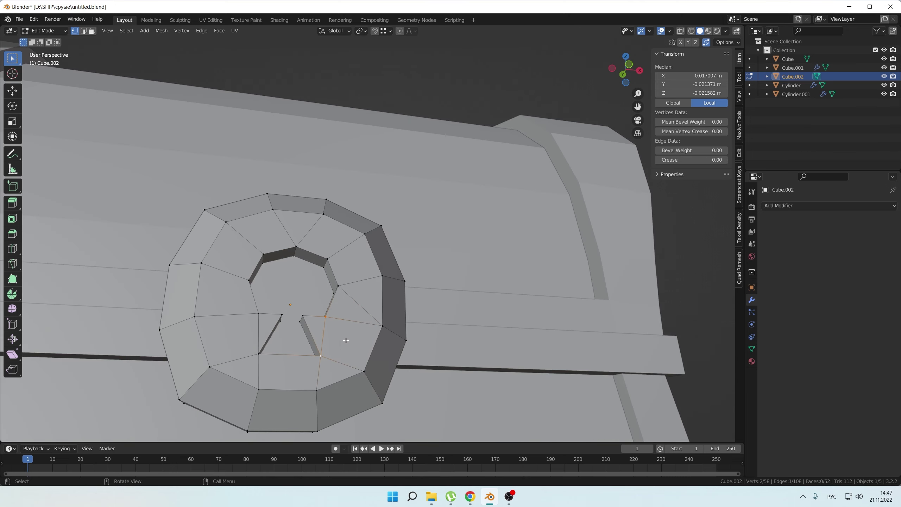
{"action": "key", "text": "Tab"}
{"action": "scroll", "coordinate": [461, 281], "scroll_direction": "down", "scroll_amount": 2}
{"action": "middle_click_drag", "start_coordinate": [444, 285], "coordinate": [386, 303]}
- Add a cylinder at the back rim, scaled and turned on its side as a hinge block
{"action": "key", "text": "ctrl+KP_1"}
{"action": "key", "text": "shift+a"}
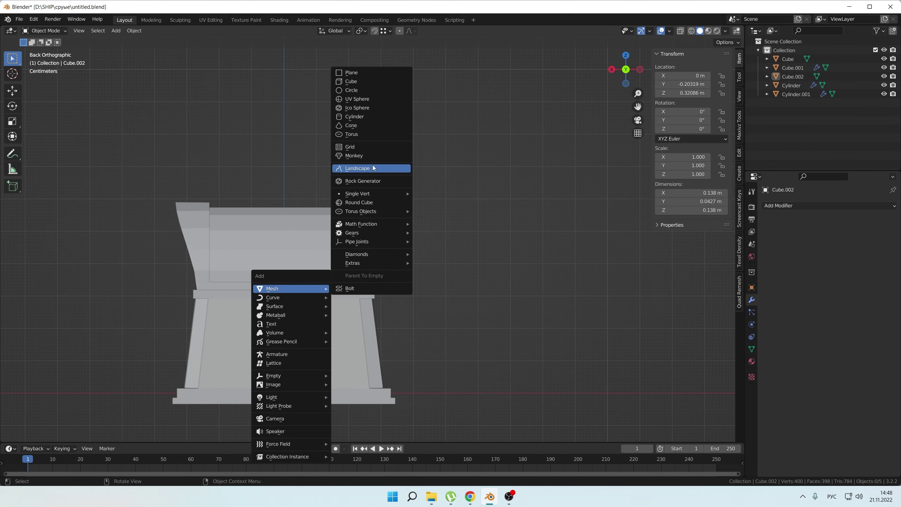
{"action": "left_click", "coordinate": [355, 122]}
{"action": "key", "text": "s"}
{"action": "key", "text": "r"}
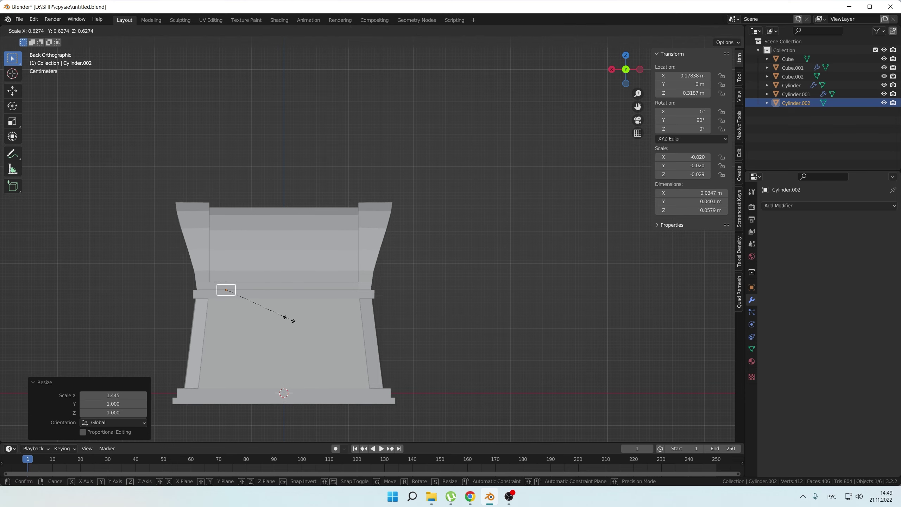
{"action": "left_click", "coordinate": [289, 319]}
- Mirror the hinge block onto the opposite side of the back rim
{"action": "scroll", "coordinate": [291, 324], "scroll_direction": "down", "scroll_amount": 3}
{"action": "middle_click_drag", "start_coordinate": [291, 324], "coordinate": [553, 354]}
{"action": "scroll", "coordinate": [461, 355], "scroll_direction": "up", "scroll_amount": 6}
{"action": "middle_click_drag", "start_coordinate": [311, 358], "coordinate": [297, 346]}
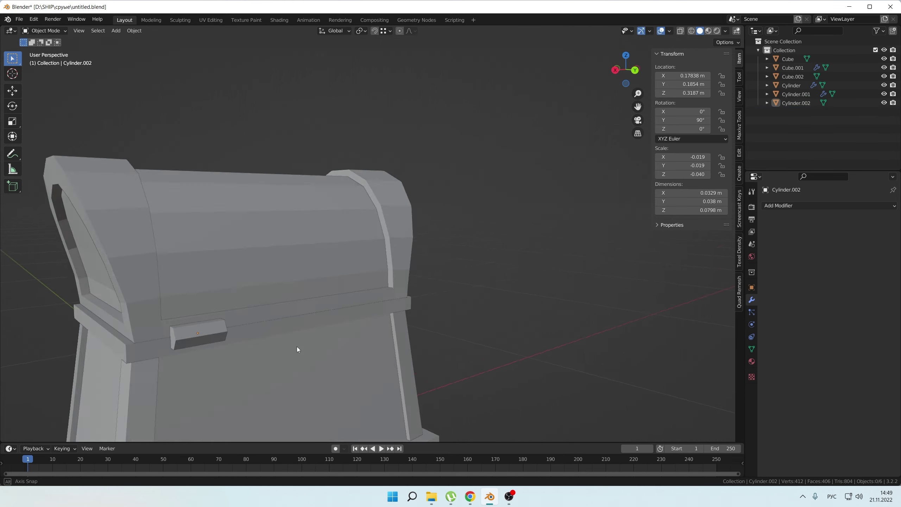
{"action": "scroll", "coordinate": [297, 347], "scroll_direction": "down", "scroll_amount": 5}
{"action": "key", "text": "ctrl+l"}
{"action": "middle_click_drag", "start_coordinate": [487, 352], "coordinate": [421, 350]}
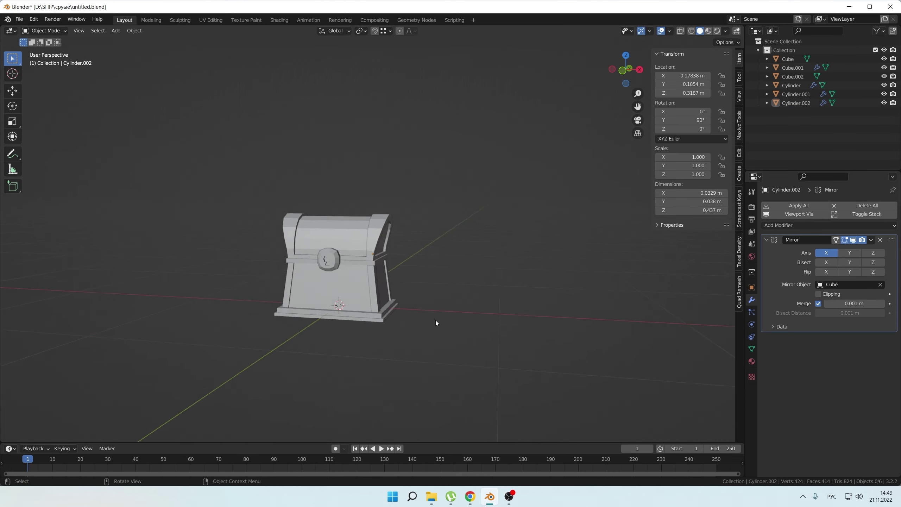
{"action": "scroll", "coordinate": [436, 323], "scroll_direction": "down", "scroll_amount": 2}
{"action": "middle_click_drag", "start_coordinate": [469, 288], "coordinate": [407, 290]}
{"action": "scroll", "coordinate": [407, 290], "scroll_direction": "up", "scroll_amount": 3}
- Add a cube, flatten it into a thin plate, and slide it along X to the chest's side
{"action": "key", "text": "shift+a"}
{"action": "left_click", "coordinate": [447, 63]}
{"action": "key", "text": "s"}
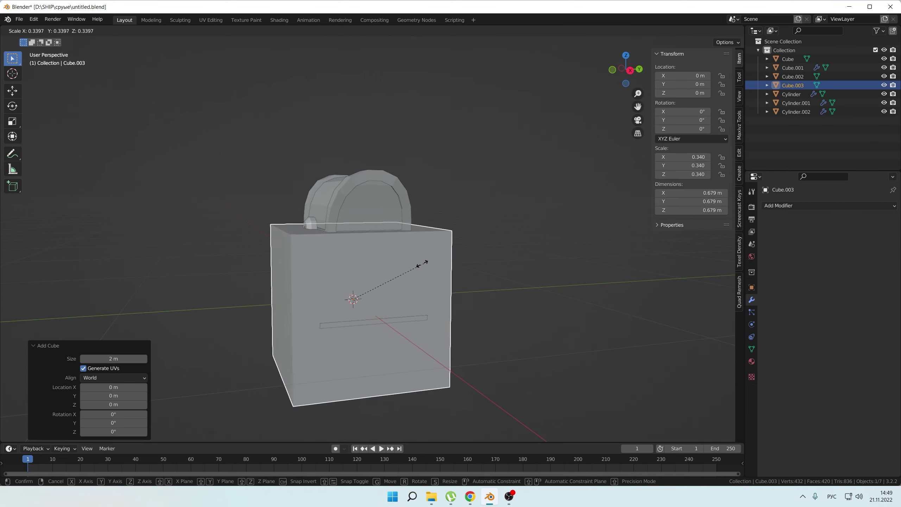
{"action": "left_click", "coordinate": [422, 265]}
{"action": "key", "text": "s"}
{"action": "left_click", "coordinate": [391, 256]}
{"action": "key", "text": "g"}
{"action": "key", "text": "x"}
{"action": "left_click", "coordinate": [465, 338]}
{"action": "mouse_move", "coordinate": [465, 338]}
{"action": "middle_mouse_down"}
{"action": "mouse_move", "coordinate": [440, 346]}
{"action": "mouse_move", "coordinate": [364, 241]}
{"action": "middle_mouse_up"}
- Add a small cylinder pin rotated 90 degrees on Y to lie horizontally
{"action": "key", "text": "shift+a"}
{"action": "left_click", "coordinate": [443, 298]}
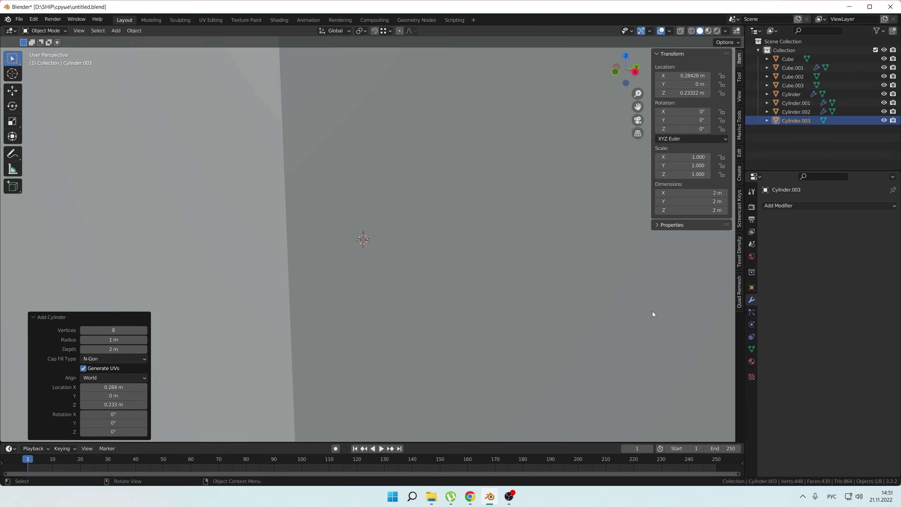
{"action": "key", "text": "s"}
{"action": "key", "text": "r"}
{"action": "key", "text": "y"}
{"action": "key", "text": "9"}
{"action": "key", "text": "0"}
{"action": "key", "text": "Return"}
{"action": "scroll", "coordinate": [388, 284], "scroll_direction": "up", "scroll_amount": 3}
{"action": "mouse_move", "coordinate": [388, 283]}
{"action": "middle_mouse_down"}
{"action": "mouse_move", "coordinate": [335, 255]}
{"action": "mouse_move", "coordinate": [456, 279]}
{"action": "mouse_move", "coordinate": [414, 273]}
{"action": "mouse_move", "coordinate": [488, 300]}
{"action": "middle_mouse_up"}
- Move the pin along X onto the side plate
{"action": "key", "text": "g"}
{"action": "key", "text": "x"}
{"action": "left_click", "coordinate": [335, 255]}
{"action": "key", "text": "Escape"}
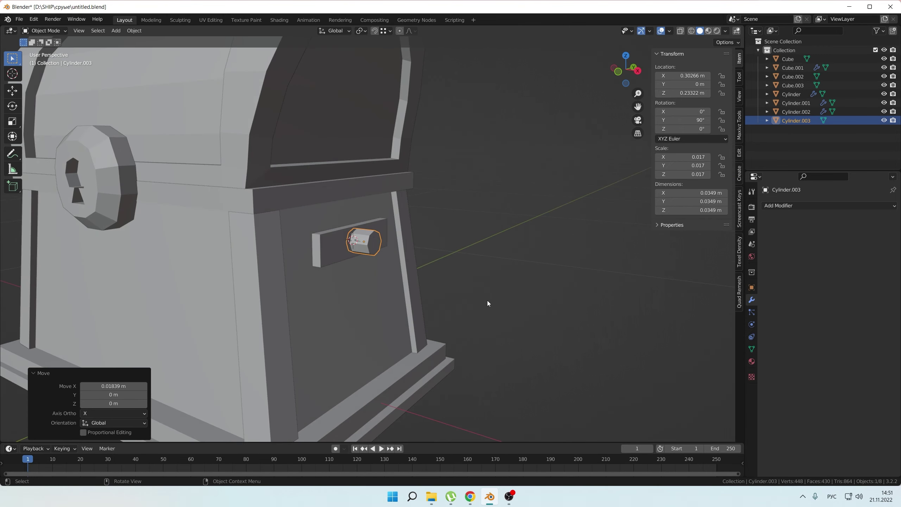
- Select an edge loop on the pin, then apply the pin's scale
{"action": "key", "text": "Tab"}
{"action": "key", "text": "2"}
{"action": "left_click", "coordinate": [362, 241], "text": "alt"}
{"action": "mouse_move", "coordinate": [362, 241]}
{"action": "middle_mouse_down"}
{"action": "mouse_move", "coordinate": [425, 248]}
{"action": "mouse_move", "coordinate": [343, 204]}
{"action": "mouse_move", "coordinate": [322, 257]}
{"action": "mouse_move", "coordinate": [444, 281]}
{"action": "middle_mouse_up"}
{"action": "right_click", "coordinate": [343, 204]}
{"action": "key", "text": "Escape"}
{"action": "key", "text": "Tab"}
{"action": "key", "text": "ctrl+a"}
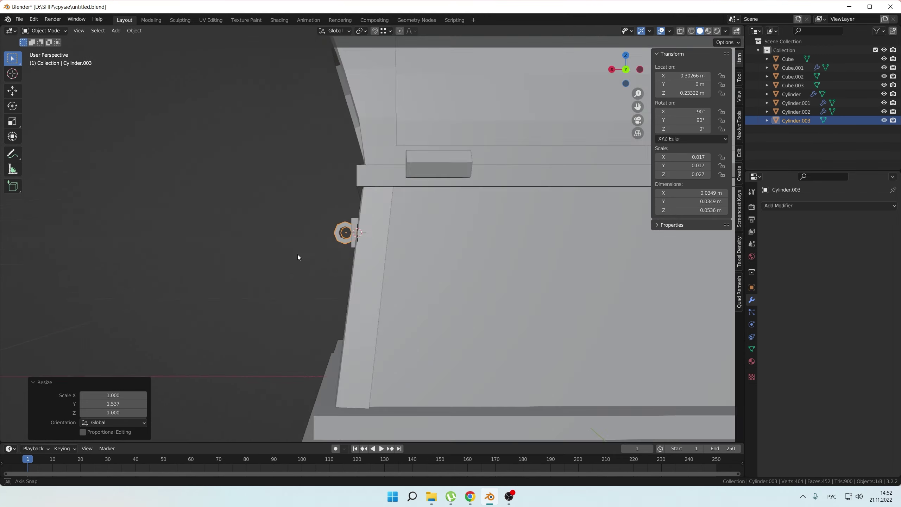
{"action": "mouse_move", "coordinate": [297, 254]}
{"action": "middle_mouse_down"}
{"action": "mouse_move", "coordinate": [410, 265]}
{"action": "mouse_move", "coordinate": [355, 261]}
{"action": "middle_mouse_up"}
- Add a single vertex in side view to start the handle outline
{"action": "key", "text": "shift+a"}
{"action": "left_click", "coordinate": [461, 165]}
{"action": "key", "text": "KP_3"}
{"action": "key", "text": "shift+z"}
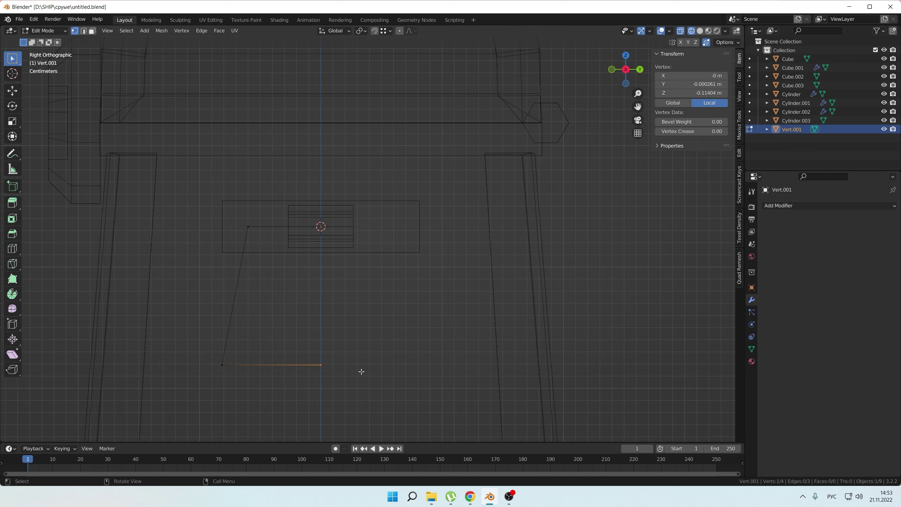
- Convert the trapezoid outline into a bevelled curve handle and inspect it around the chest
{"action": "right_click", "coordinate": [431, 370]}
{"action": "key", "text": "Tab"}
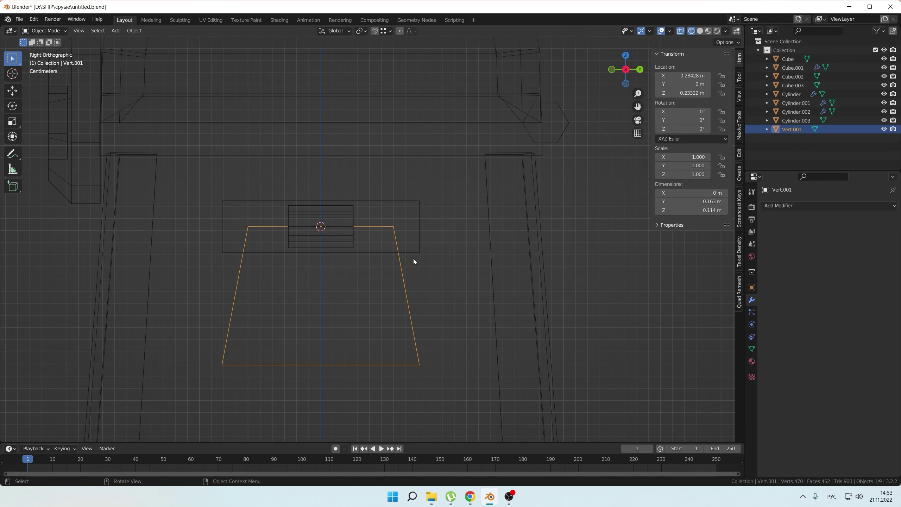
{"action": "left_click", "coordinate": [421, 266]}
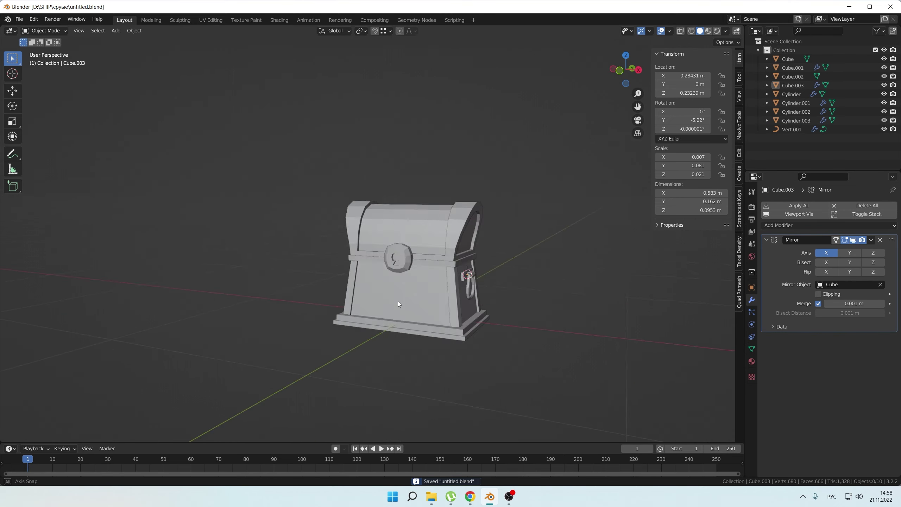
{"action": "mouse_move", "coordinate": [398, 301]}
{"action": "middle_mouse_down"}
{"action": "mouse_move", "coordinate": [389, 281]}
{"action": "mouse_move", "coordinate": [327, 295]}
{"action": "middle_mouse_up"}
{"action": "scroll", "coordinate": [399, 259], "scroll_direction": "down", "scroll_amount": 5}
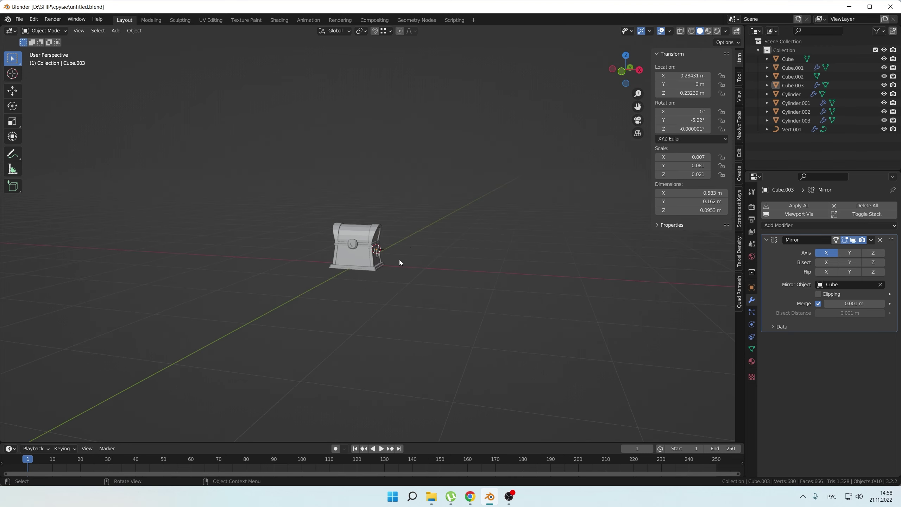
{"action": "scroll", "coordinate": [399, 259], "scroll_direction": "up", "scroll_amount": 8}
{"action": "middle_click_drag", "start_coordinate": [400, 235], "coordinate": [413, 242]}
- Add a cone from the top view and scale it down to spike size
{"action": "key", "text": "KP_7"}
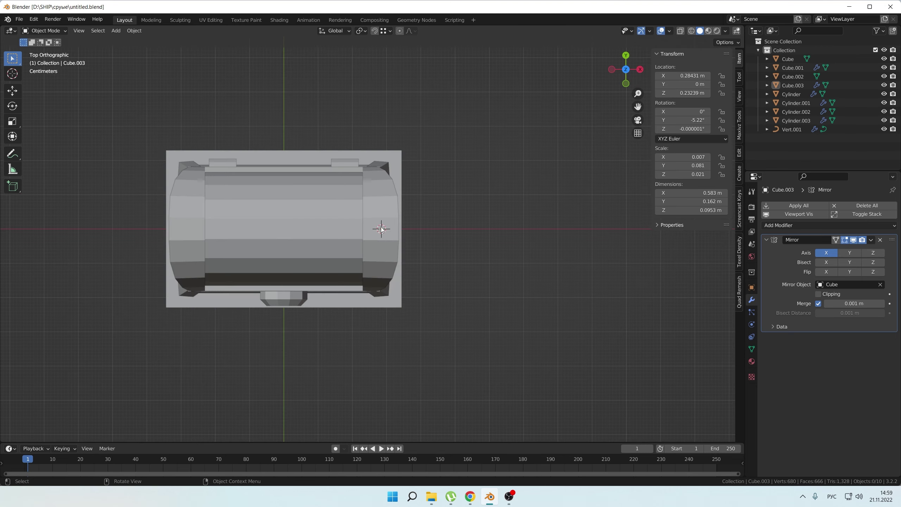
{"action": "key", "text": "shift+a"}
{"action": "left_click", "coordinate": [408, 157]}
{"action": "key", "text": "s"}
{"action": "key", "text": "Return"}
{"action": "key", "text": "s"}
{"action": "left_click", "coordinate": [489, 274]}
{"action": "middle_click_drag", "start_coordinate": [490, 274], "coordinate": [320, 197]}
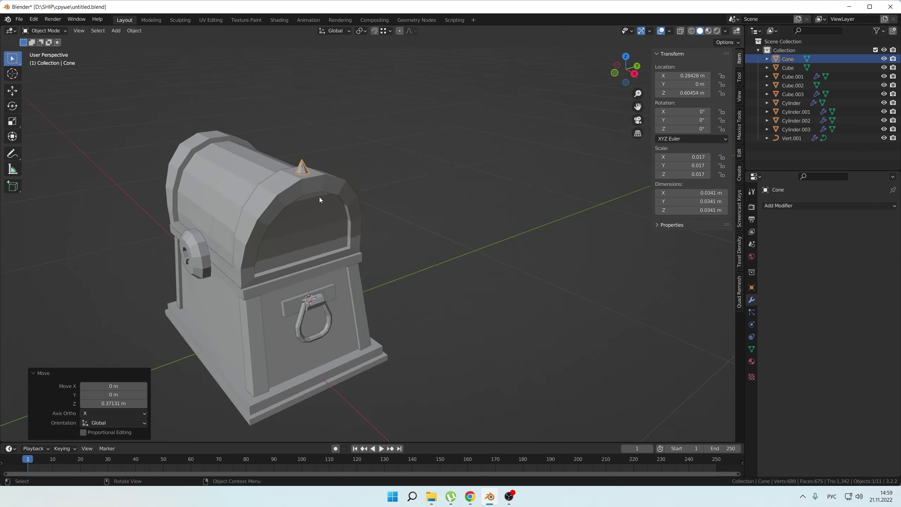
- Move the cone vertically onto the lid and apply its scale
{"action": "key", "text": "g"}
{"action": "key", "text": "z"}
{"action": "left_click", "coordinate": [412, 183]}
{"action": "middle_click_drag", "start_coordinate": [412, 183], "coordinate": [471, 328]}
{"action": "key", "text": "KP_3"}
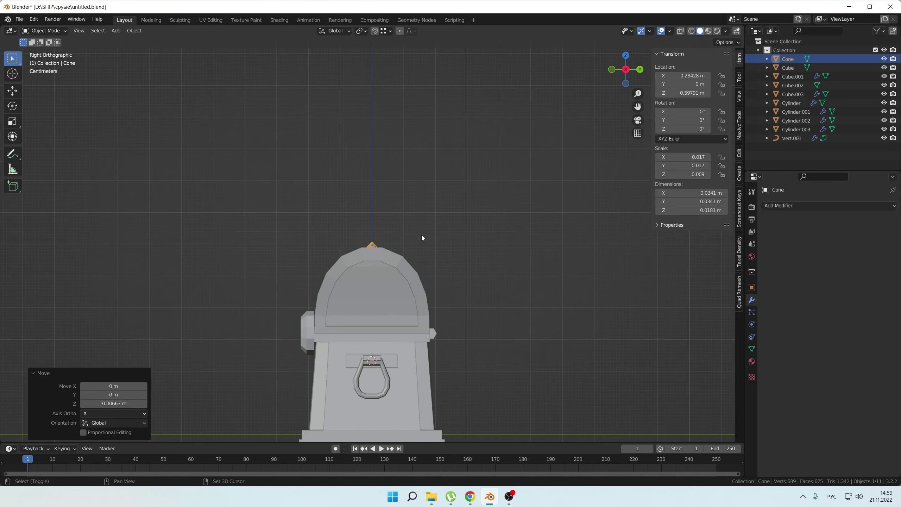
{"action": "key", "text": "ctrl+a"}
{"action": "left_click", "coordinate": [395, 209]}
- Discard an unwanted cone duplicate and return to the right side view
{"action": "key", "text": "shift+d"}
{"action": "key", "text": "Escape"}
{"action": "key", "text": "ctrl+z"}
{"action": "middle_click_drag", "start_coordinate": [457, 242], "coordinate": [338, 237]}
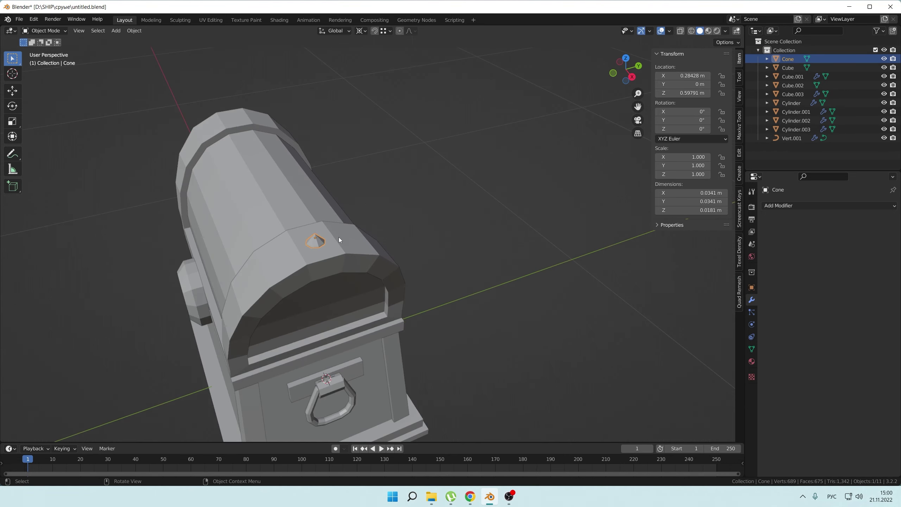
{"action": "key", "text": "KP_3"}
{"action": "scroll", "coordinate": [424, 219], "scroll_direction": "up", "scroll_amount": 1}
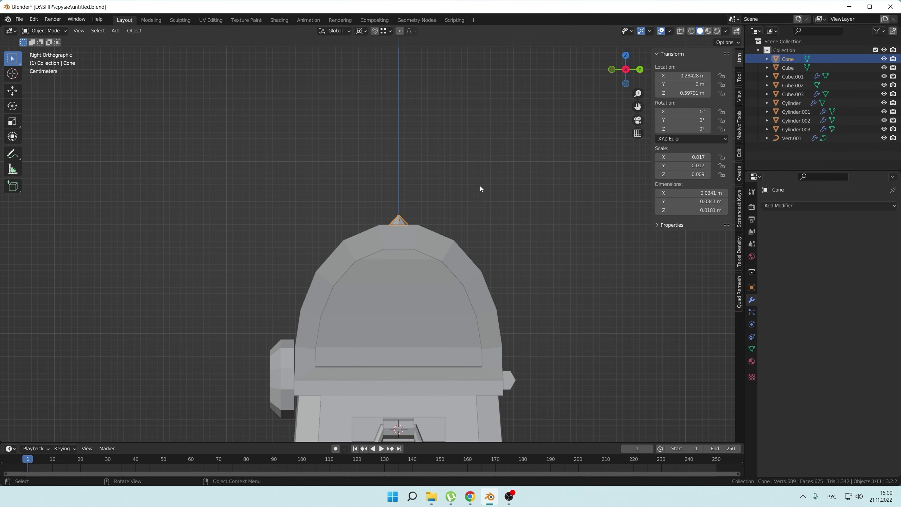
{"action": "scroll", "coordinate": [403, 250], "scroll_direction": "up", "scroll_amount": 2}
- Duplicate cone spikes along the lid, tilting each to follow its curve
{"action": "key", "text": "shift+d"}
{"action": "left_click", "coordinate": [403, 251]}
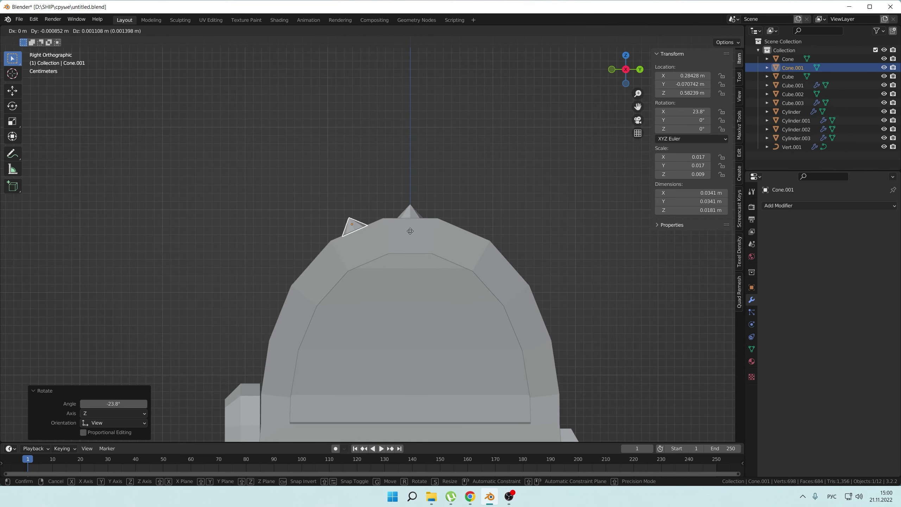
{"action": "left_click", "coordinate": [410, 231]}
{"action": "key", "text": "r"}
{"action": "left_click", "coordinate": [420, 250]}
{"action": "middle_click_drag", "start_coordinate": [410, 291], "coordinate": [456, 256], "text": "shift"}
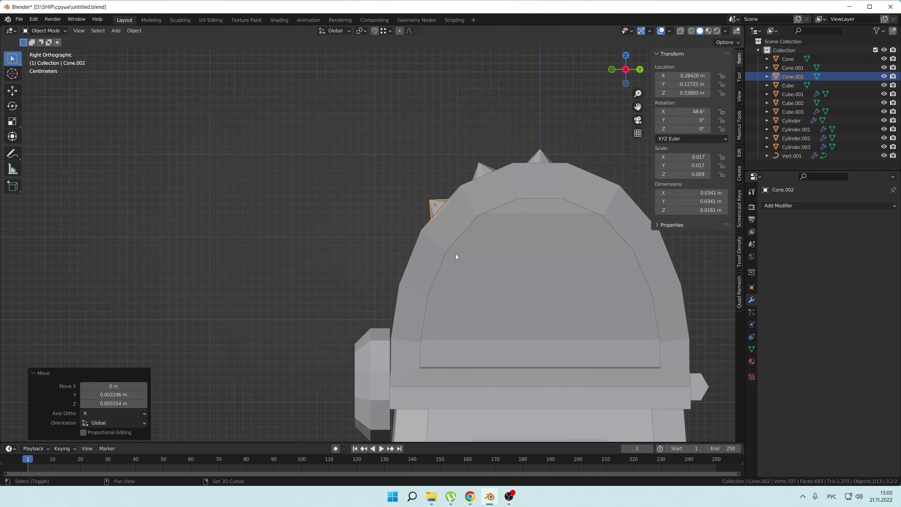
{"action": "left_click", "coordinate": [441, 282]}
{"action": "mouse_move", "coordinate": [432, 297]}
{"action": "middle_mouse_down", "text": "shift"}
{"action": "mouse_move", "coordinate": [430, 279]}
{"action": "mouse_move", "coordinate": [389, 286]}
{"action": "mouse_move", "coordinate": [429, 255]}
{"action": "middle_mouse_up", "text": "shift"}
- Select another spike on the lid and try enlarging it, then cancel the resize
{"action": "left_click", "coordinate": [389, 286]}
{"action": "scroll", "coordinate": [389, 286], "scroll_direction": "down", "scroll_amount": 5}
{"action": "scroll", "coordinate": [425, 256], "scroll_direction": "up", "scroll_amount": 6}
{"action": "key", "text": "s"}
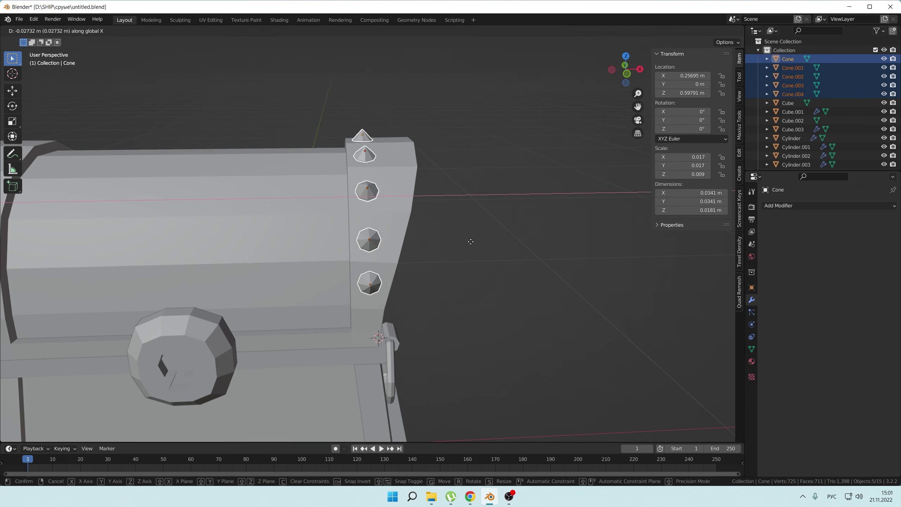
{"action": "left_click", "coordinate": [407, 267]}
{"action": "scroll", "coordinate": [407, 266], "scroll_direction": "down", "scroll_amount": 3}
{"action": "scroll", "coordinate": [362, 293], "scroll_direction": "up", "scroll_amount": 4}
{"action": "key", "text": "Escape"}
- Reposition a spike vertically and then sideways along the X axis
{"action": "key", "text": "KP_3"}
{"action": "key", "text": "g"}
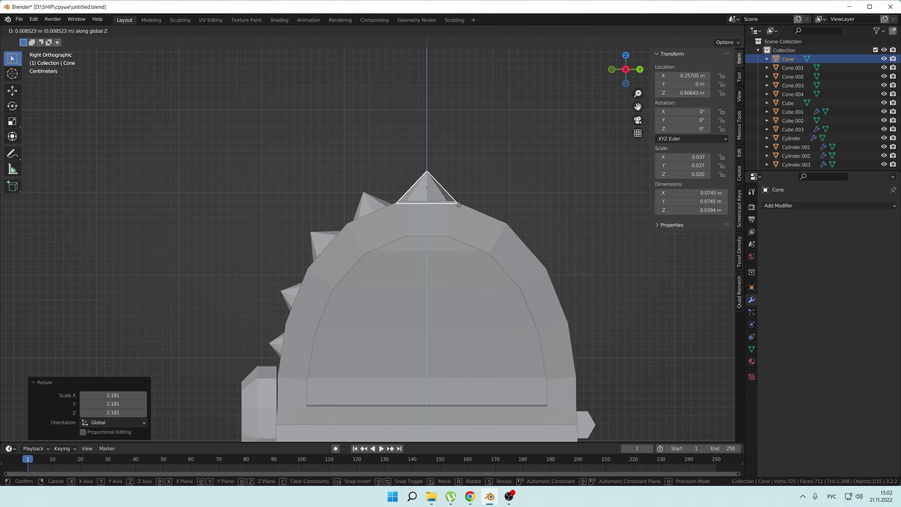
{"action": "left_click", "coordinate": [459, 205]}
{"action": "mouse_move", "coordinate": [459, 205]}
{"action": "middle_mouse_down"}
{"action": "mouse_move", "coordinate": [497, 284]}
{"action": "mouse_move", "coordinate": [572, 318]}
{"action": "middle_mouse_up"}
{"action": "key", "text": "g"}
{"action": "key", "text": "x"}
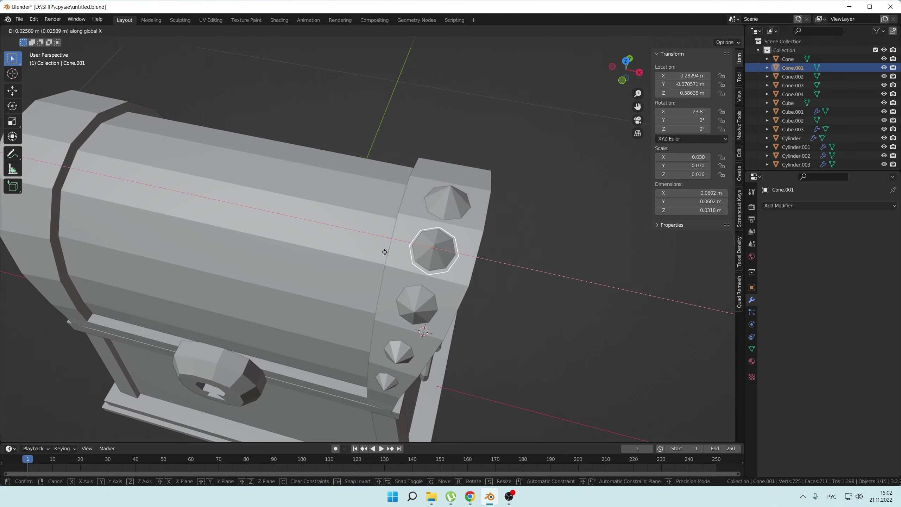
{"action": "left_click", "coordinate": [453, 255]}
{"action": "scroll", "coordinate": [470, 283], "scroll_direction": "down", "scroll_amount": 4}
{"action": "middle_click_drag", "start_coordinate": [469, 283], "coordinate": [345, 293]}
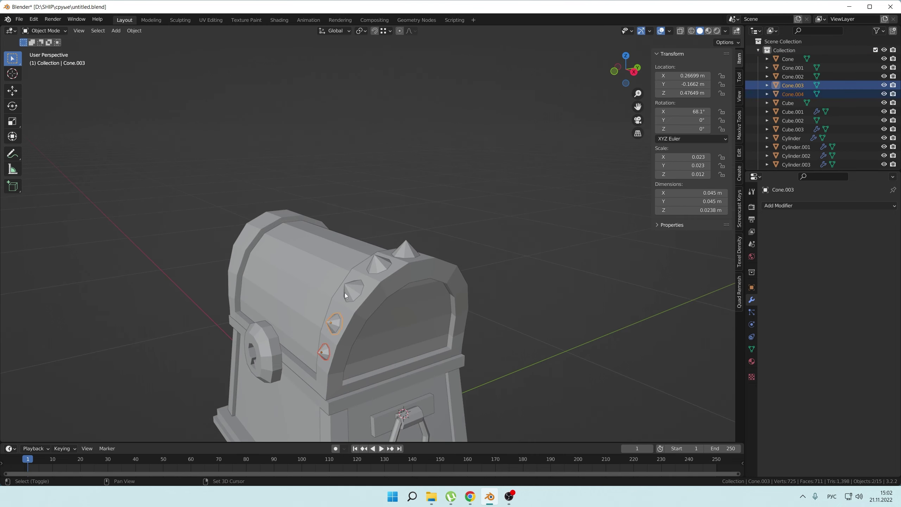
- Join the spikes into one object, inspect the row in isolation, and save
{"action": "left_click", "coordinate": [406, 250], "text": "shift"}
{"action": "key", "text": "ctrl+j"}
{"action": "middle_click_drag", "start_coordinate": [406, 250], "coordinate": [455, 338]}
{"action": "key", "text": "KP_Divide"}
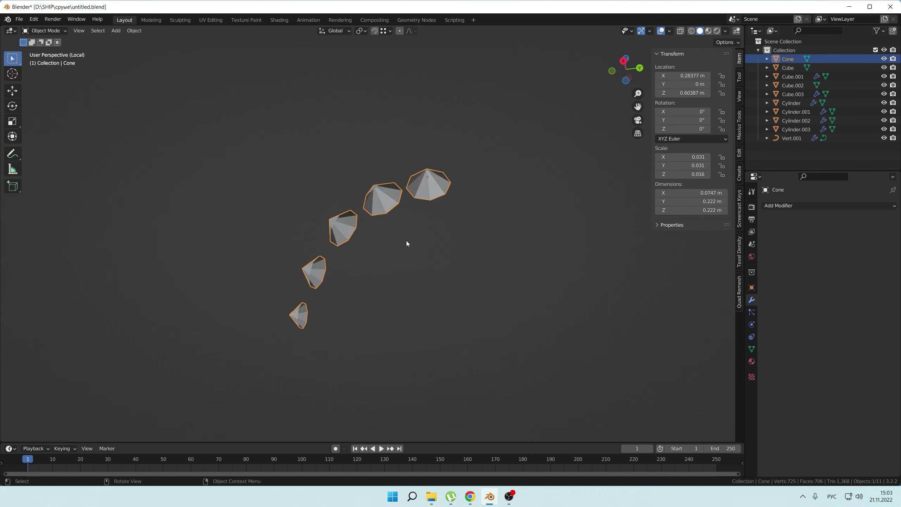
{"action": "key", "text": "KP_Divide"}
{"action": "mouse_move", "coordinate": [465, 302]}
{"action": "middle_mouse_down"}
{"action": "mouse_move", "coordinate": [533, 305]}
{"action": "mouse_move", "coordinate": [385, 263]}
{"action": "middle_mouse_up"}
{"action": "key", "text": "ctrl+s"}
- Select the chest body and apply its scale
{"action": "scroll", "coordinate": [490, 280], "scroll_direction": "up", "scroll_amount": 2}
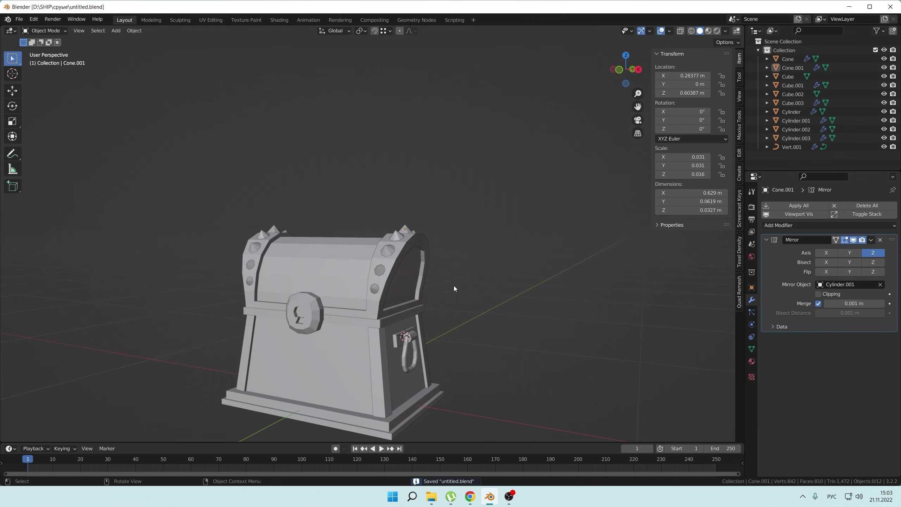
{"action": "mouse_move", "coordinate": [454, 288]}
{"action": "middle_mouse_down"}
{"action": "mouse_move", "coordinate": [483, 301]}
{"action": "mouse_move", "coordinate": [388, 299]}
{"action": "mouse_move", "coordinate": [407, 325]}
{"action": "mouse_move", "coordinate": [424, 321]}
{"action": "mouse_move", "coordinate": [477, 341]}
{"action": "middle_mouse_up"}
{"action": "left_click", "coordinate": [406, 324]}
{"action": "scroll", "coordinate": [424, 321], "scroll_direction": "down", "scroll_amount": 3}
{"action": "scroll", "coordinate": [477, 341], "scroll_direction": "up", "scroll_amount": 3}
{"action": "key", "text": "shift+a"}
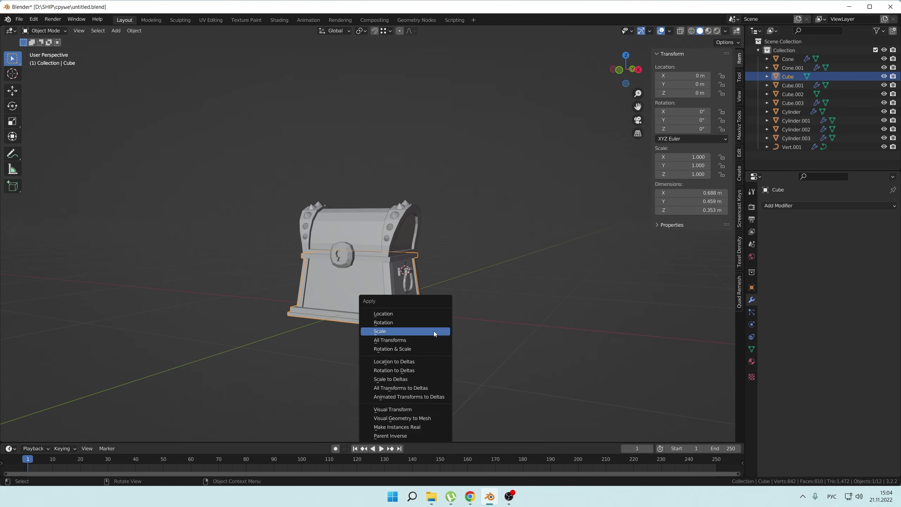
{"action": "left_click", "coordinate": [511, 76]}
- Add a small cube foot at a corner and mirror it to the other corners
{"action": "key", "text": "KP_7"}
{"action": "key", "text": "s"}
{"action": "left_click", "coordinate": [470, 289]}
{"action": "key", "text": "g"}
{"action": "mouse_move", "coordinate": [470, 289]}
{"action": "middle_mouse_down"}
{"action": "mouse_move", "coordinate": [422, 215]}
{"action": "mouse_move", "coordinate": [426, 244]}
{"action": "middle_mouse_up"}
{"action": "scroll", "coordinate": [422, 215], "scroll_direction": "down", "scroll_amount": 3}
{"action": "scroll", "coordinate": [426, 244], "scroll_direction": "up", "scroll_amount": 5}
{"action": "left_click", "coordinate": [828, 205]}
{"action": "left_click", "coordinate": [716, 298]}
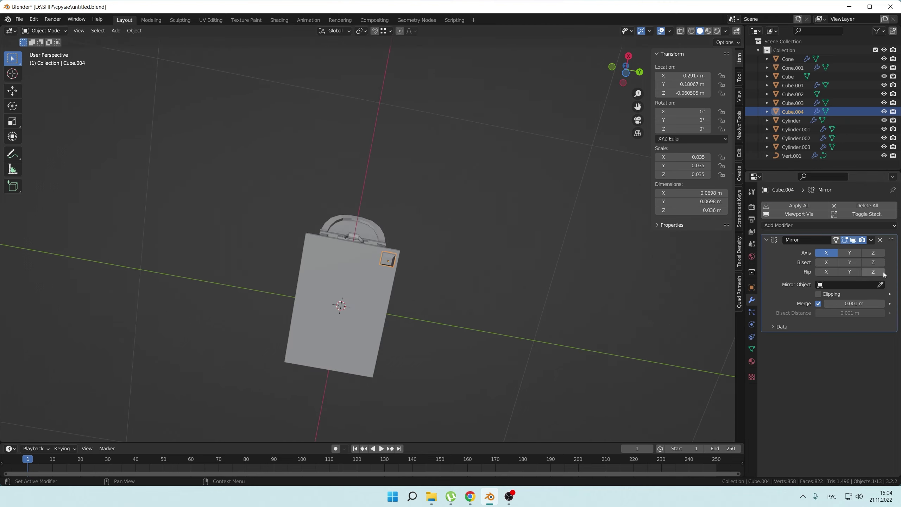
{"action": "middle_click_drag", "start_coordinate": [496, 246], "coordinate": [475, 302]}
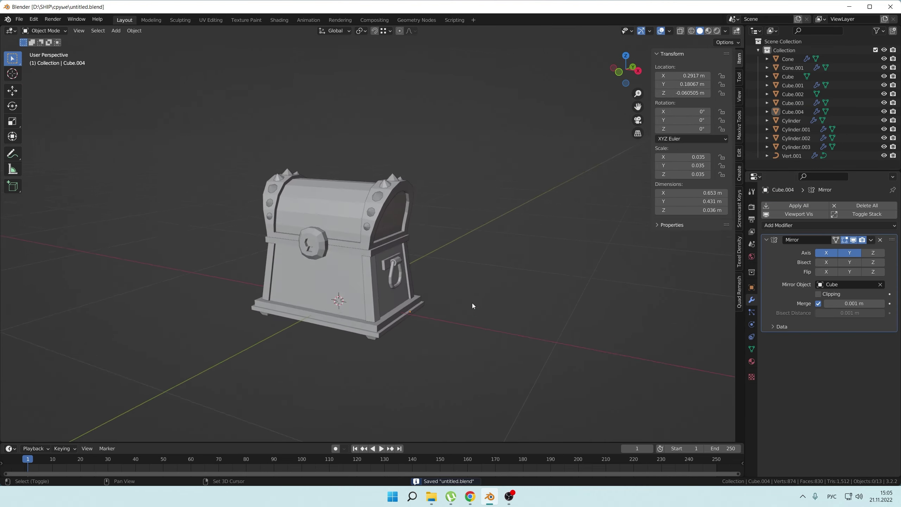
- Hide the lid and extrude the body's top face downward to hollow the box
{"action": "left_click", "coordinate": [405, 237]}
{"action": "key", "text": "h"}
{"action": "key", "text": "Tab"}
{"action": "left_click", "coordinate": [302, 321]}
{"action": "key", "text": "e"}
{"action": "left_click", "coordinate": [339, 355]}
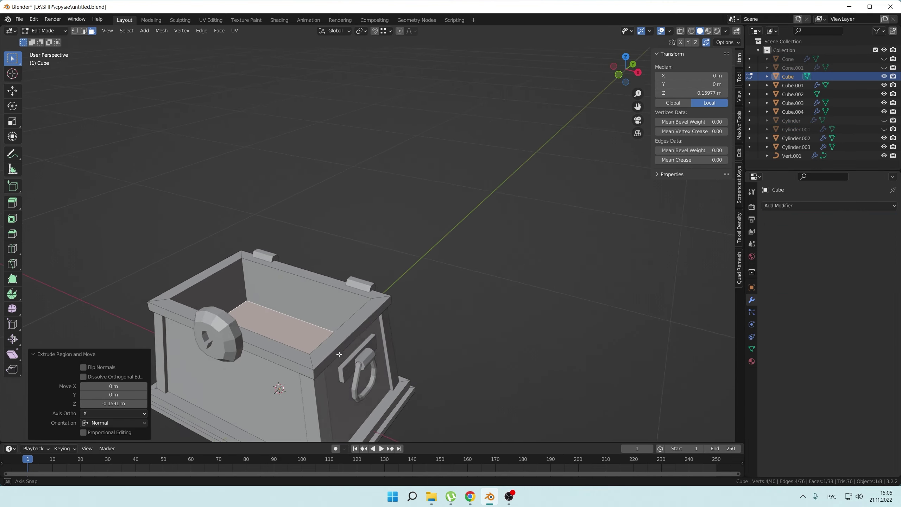
{"action": "scroll", "coordinate": [340, 355], "scroll_direction": "down", "scroll_amount": 3}
{"action": "key", "text": "Tab"}
{"action": "middle_click_drag", "start_coordinate": [339, 354], "coordinate": [368, 374]}
- Rename the chest body parts to chest_bottom and chest_bottom_screw
{"action": "middle_click_drag", "start_coordinate": [476, 287], "coordinate": [468, 281]}
{"action": "type", "text": "g"}
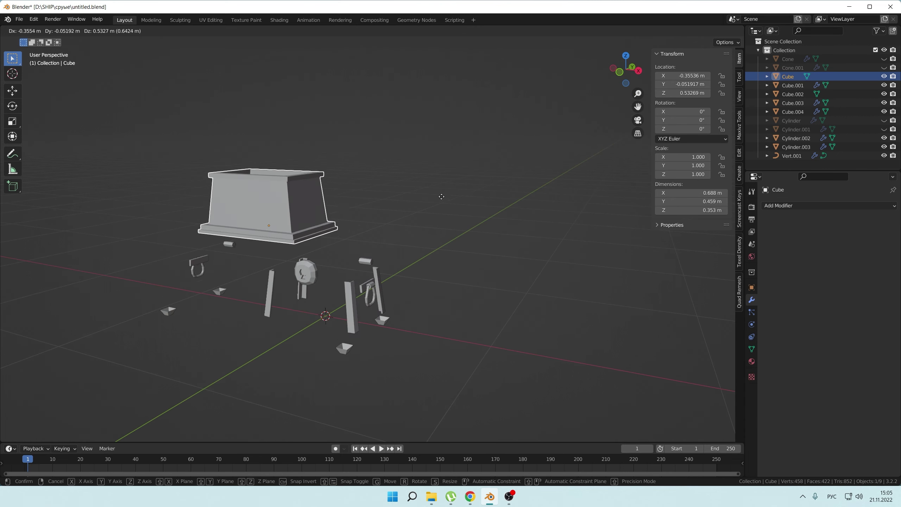
{"action": "type", "text": "_bottom"}
{"action": "key", "text": "Return"}
{"action": "double_click", "coordinate": [793, 84]}
{"action": "type", "text": "chest_bottom"}
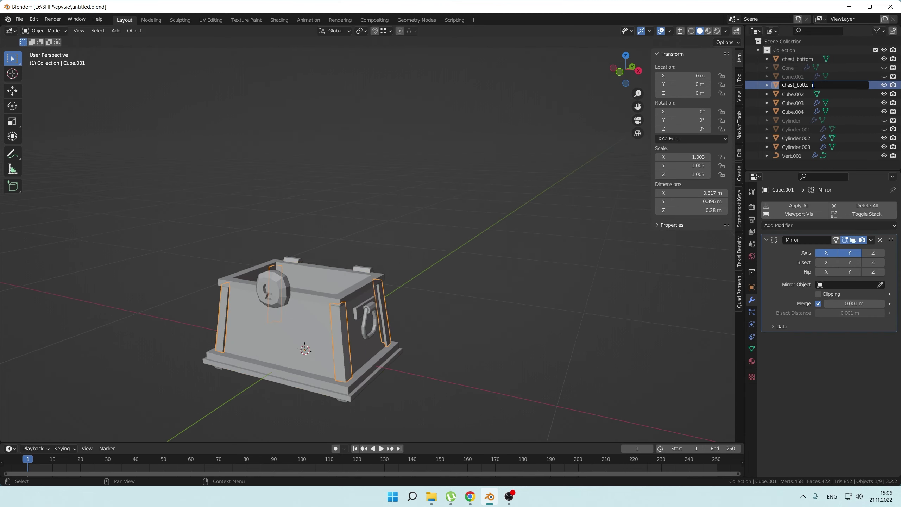
{"action": "key", "text": "Return"}
- Rename the feet object to legs and a handle part to handle_3, then save
{"action": "double_click", "coordinate": [797, 94]}
{"action": "type", "text": "lock"}
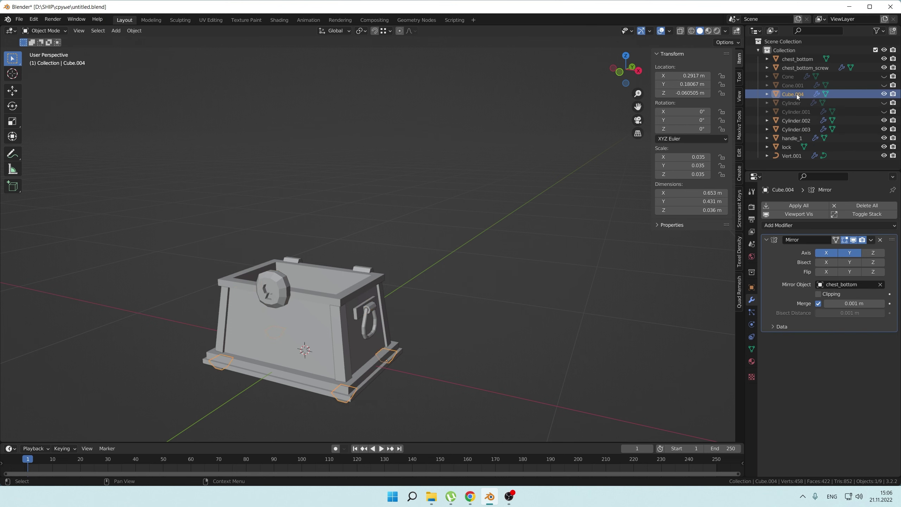
{"action": "double_click", "coordinate": [796, 95]}
{"action": "type", "text": "legs"}
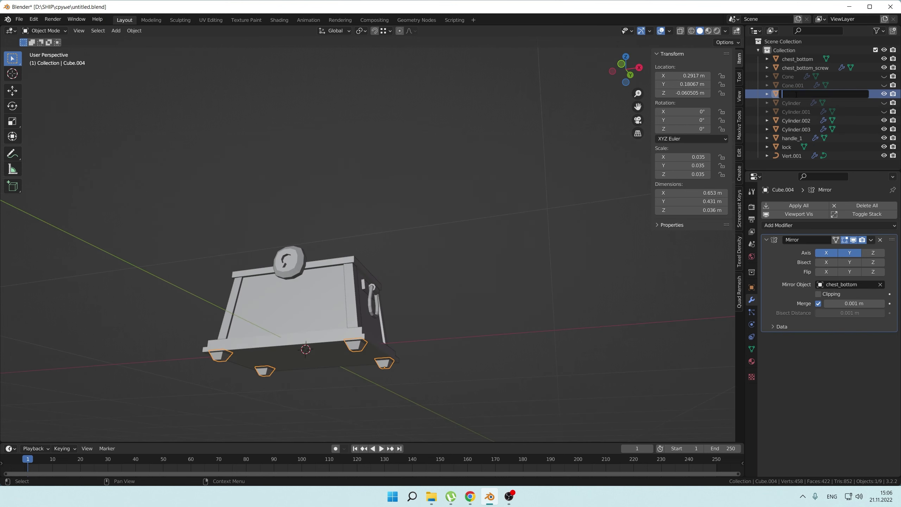
{"action": "key", "text": "Return"}
{"action": "left_click", "coordinate": [810, 111]}
{"action": "double_click", "coordinate": [806, 112]}
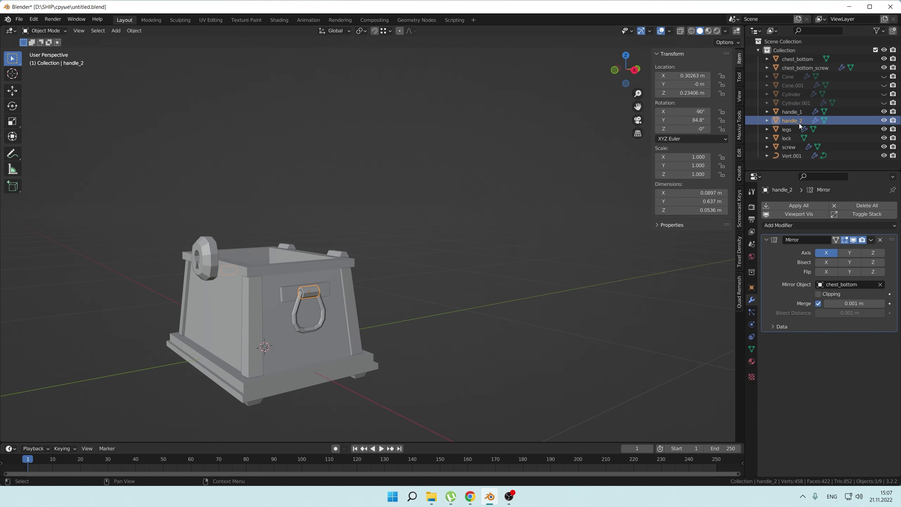
{"action": "type", "text": "handle_3"}
{"action": "key", "text": "Return"}
{"action": "middle_click_drag", "start_coordinate": [397, 346], "coordinate": [461, 270]}
{"action": "key", "text": "ctrl+s"}
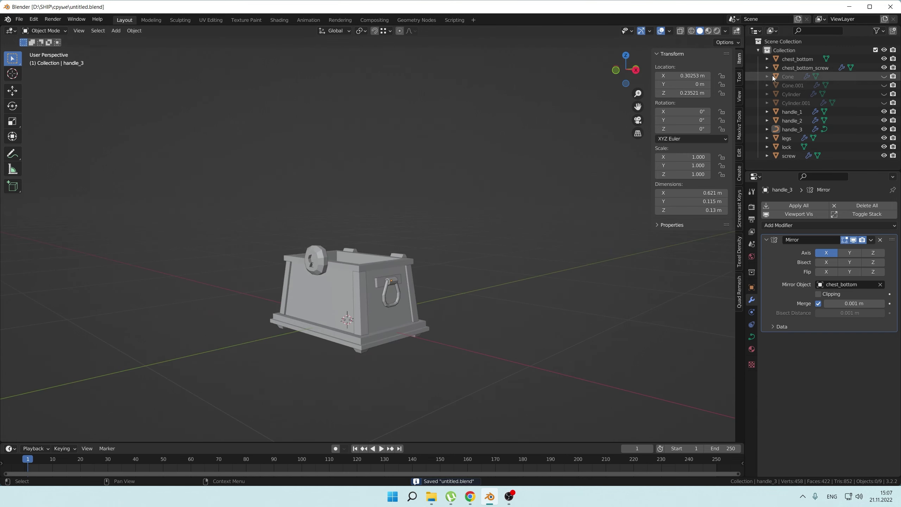
{"action": "type", "text": "chest_bottom"}
- Hide the base parts and inspect the lid's faces in edit mode
{"action": "key", "text": "h"}
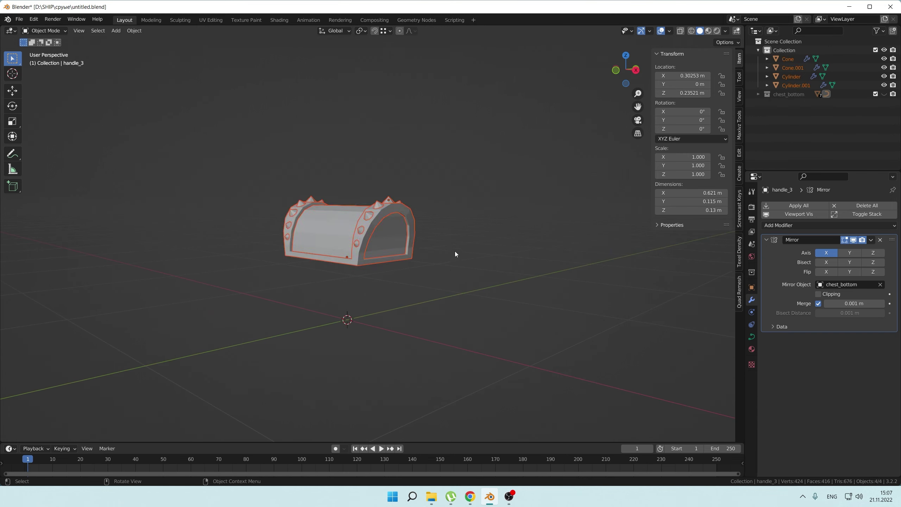
{"action": "key", "text": "Tab"}
{"action": "middle_click_drag", "start_coordinate": [504, 308], "coordinate": [496, 382]}
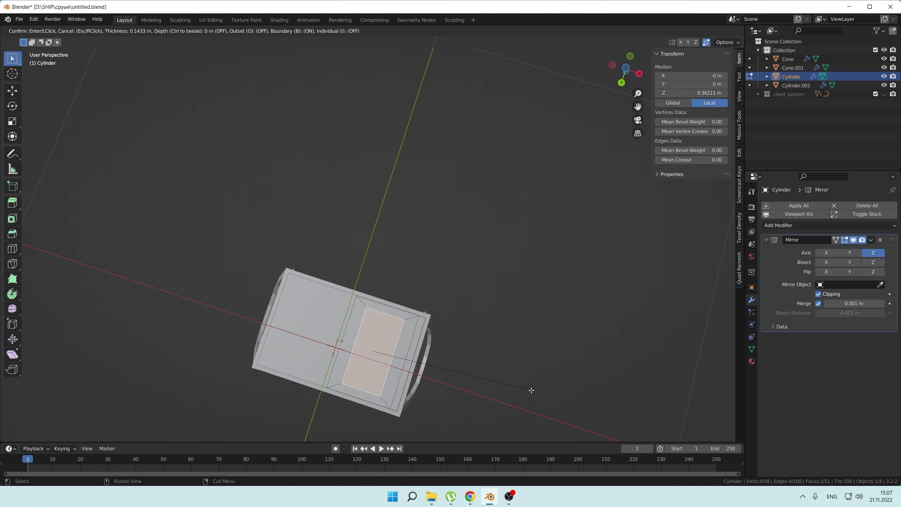
{"action": "key", "text": "Escape"}
{"action": "mouse_move", "coordinate": [432, 296]}
{"action": "middle_mouse_down"}
{"action": "mouse_move", "coordinate": [514, 382]}
{"action": "mouse_move", "coordinate": [497, 392]}
{"action": "middle_mouse_up"}
{"action": "key", "text": "KP_Divide"}
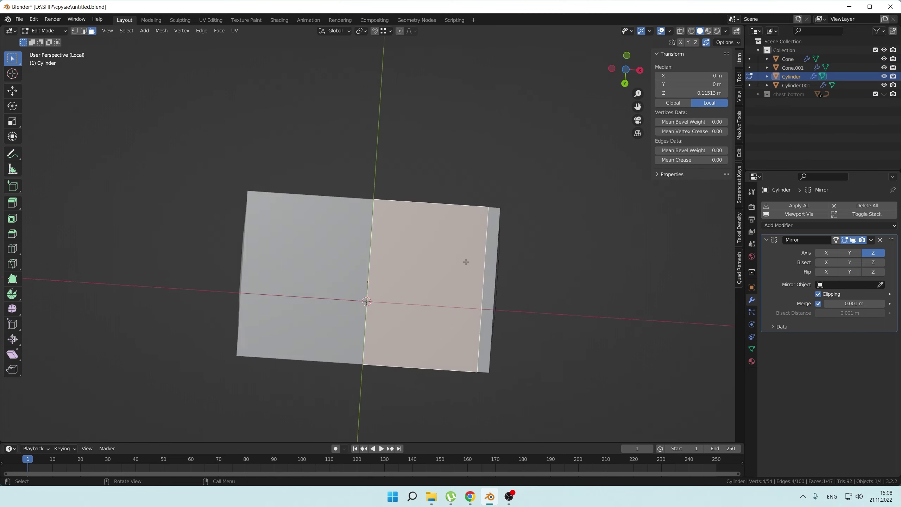
{"action": "key", "text": "KP_Divide"}
{"action": "mouse_move", "coordinate": [466, 261]}
{"action": "middle_mouse_down"}
{"action": "mouse_move", "coordinate": [401, 206]}
{"action": "mouse_move", "coordinate": [433, 355]}
{"action": "mouse_move", "coordinate": [442, 317]}
{"action": "mouse_move", "coordinate": [408, 352]}
{"action": "middle_mouse_up"}
- Inset a lid face and extrude it inward
{"action": "key", "text": "i"}
{"action": "left_click", "coordinate": [433, 368]}
{"action": "key", "text": "e"}
{"action": "left_click", "coordinate": [433, 332]}
{"action": "key", "text": "Escape"}
{"action": "key", "text": "Tab"}
{"action": "scroll", "coordinate": [405, 334], "scroll_direction": "down", "scroll_amount": 2}
- Isolate the lid, delete the selected faces, and apply its thickness modifier
{"action": "key", "text": "KP_Divide"}
{"action": "mouse_move", "coordinate": [445, 300]}
{"action": "middle_mouse_down"}
{"action": "mouse_move", "coordinate": [390, 285]}
{"action": "mouse_move", "coordinate": [501, 262]}
{"action": "mouse_move", "coordinate": [382, 280]}
{"action": "mouse_move", "coordinate": [464, 243]}
{"action": "middle_mouse_up"}
{"action": "key", "text": "Tab"}
{"action": "scroll", "coordinate": [501, 262], "scroll_direction": "up", "scroll_amount": 2}
{"action": "left_click", "coordinate": [382, 280], "text": "alt"}
{"action": "key", "text": "x"}
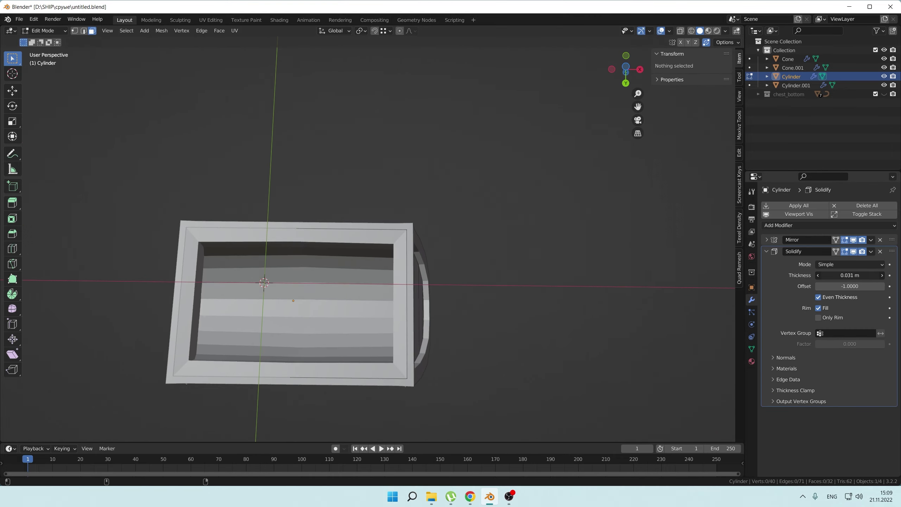
{"action": "left_click", "coordinate": [807, 209]}
- Rename the Cone object to chest_top_screw
{"action": "mouse_move", "coordinate": [408, 270]}
{"action": "middle_mouse_down"}
{"action": "mouse_move", "coordinate": [363, 273]}
{"action": "mouse_move", "coordinate": [354, 294]}
{"action": "mouse_move", "coordinate": [319, 275]}
{"action": "middle_mouse_up"}
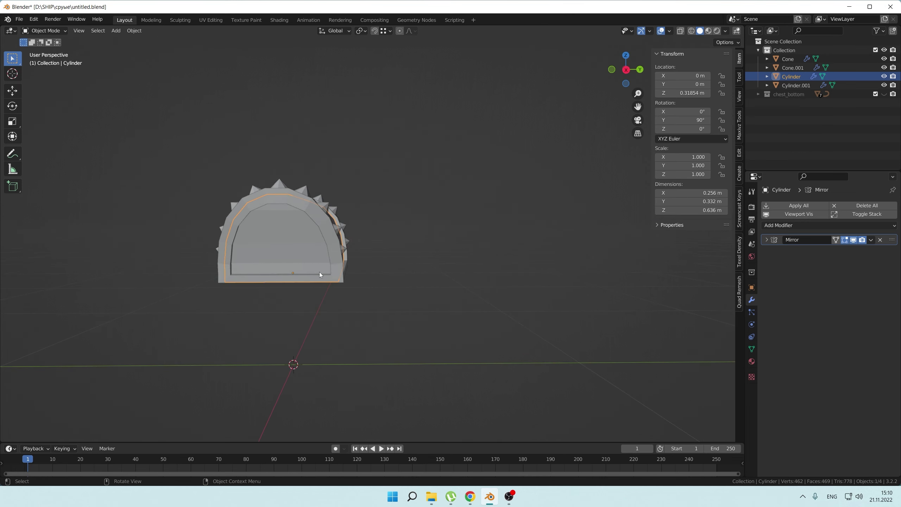
{"action": "left_click", "coordinate": [788, 59]}
{"action": "mouse_move", "coordinate": [355, 249]}
{"action": "middle_mouse_down"}
{"action": "mouse_move", "coordinate": [394, 261]}
{"action": "mouse_move", "coordinate": [673, 262]}
{"action": "middle_mouse_up"}
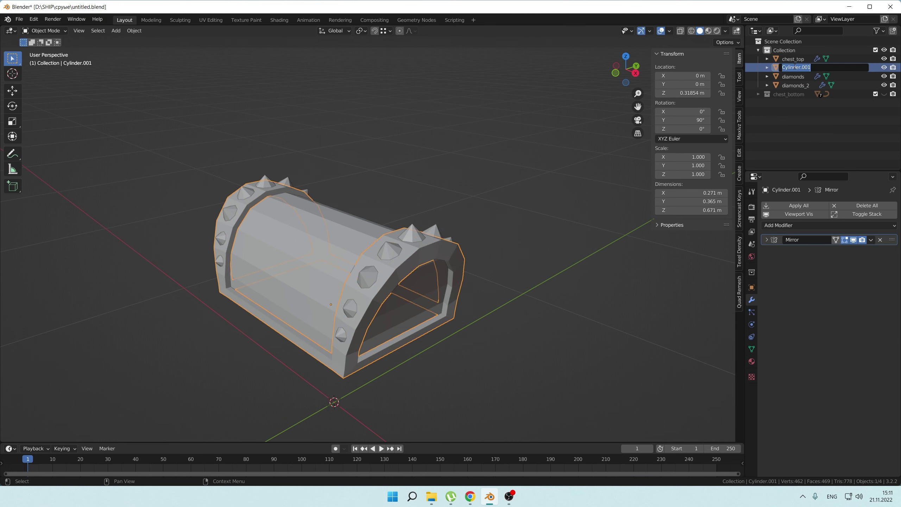
{"action": "type", "text": "chest_top_screw"}
{"action": "key", "text": "Return"}
{"action": "middle_click_drag", "start_coordinate": [462, 220], "coordinate": [533, 202]}
- Add a lattice around the chest and scale it along Y to fit
{"action": "left_click", "coordinate": [787, 51]}
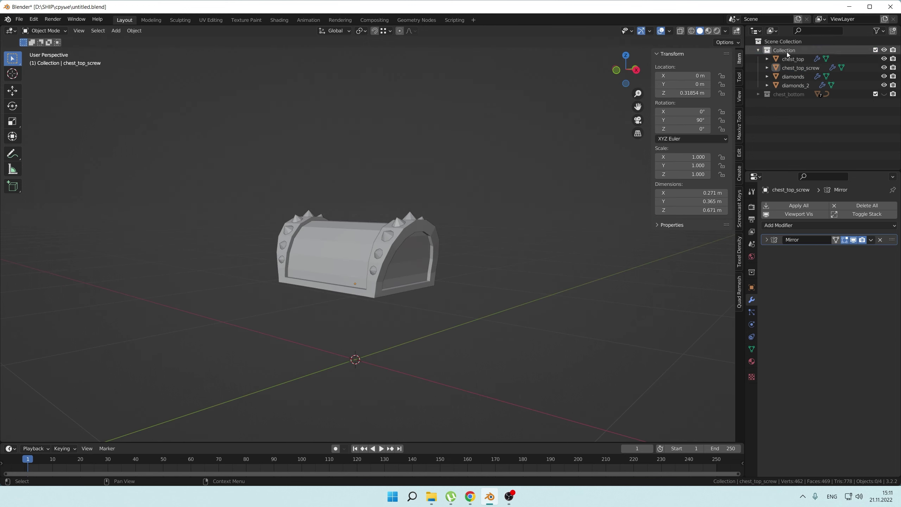
{"action": "key", "text": "alt+h"}
{"action": "middle_click_drag", "start_coordinate": [426, 249], "coordinate": [472, 235]}
{"action": "key", "text": "shift+a"}
{"action": "left_click", "coordinate": [469, 315]}
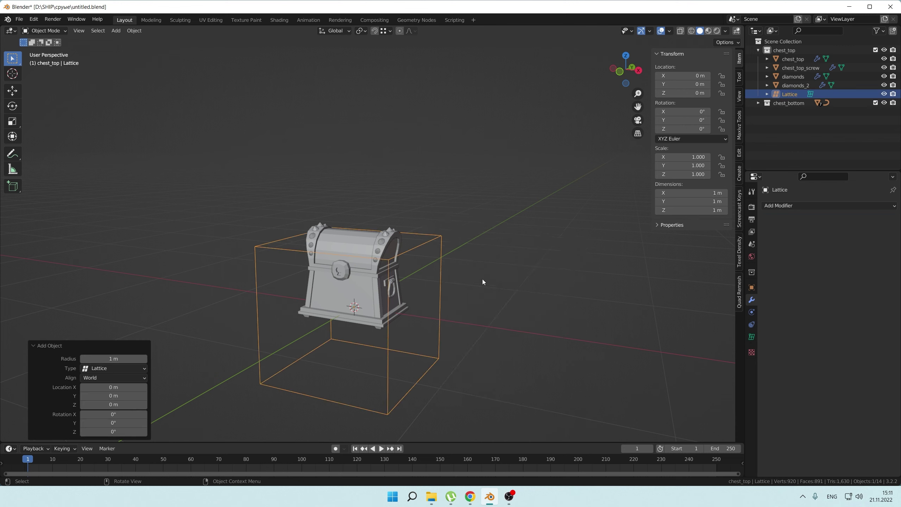
{"action": "left_click", "coordinate": [538, 283]}
{"action": "key", "text": "s"}
{"action": "key", "text": "y"}
{"action": "left_click", "coordinate": [460, 295]}
{"action": "middle_click_drag", "start_coordinate": [460, 296], "coordinate": [496, 284]}
- Give chest_top a Lattice modifier and copy it to all selected chest parts
{"action": "left_click", "coordinate": [751, 337]}
{"action": "left_click", "coordinate": [799, 60]}
{"action": "left_click", "coordinate": [752, 300]}
{"action": "left_click", "coordinate": [829, 224]}
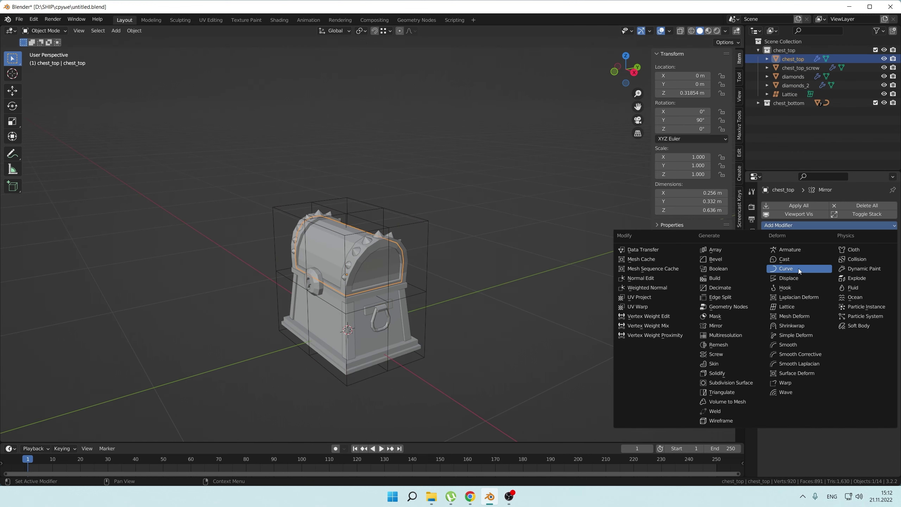
{"action": "left_click", "coordinate": [791, 269]}
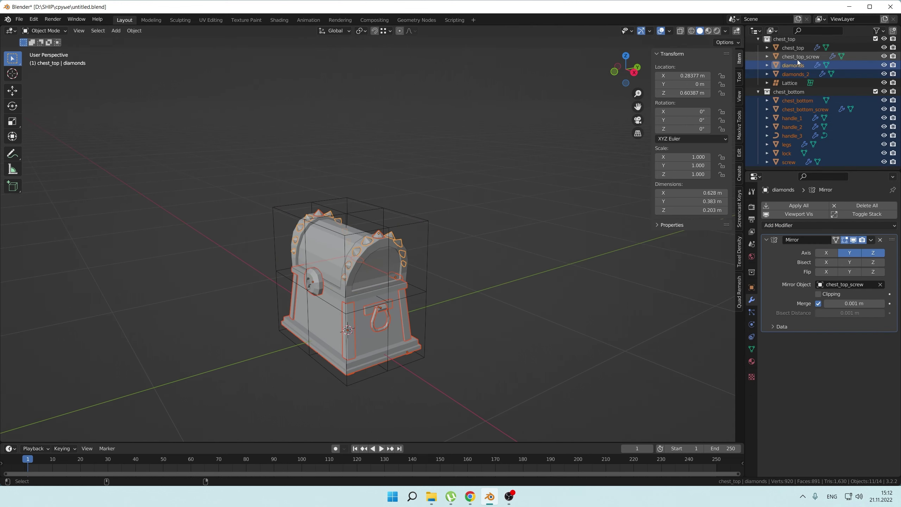
{"action": "left_click", "coordinate": [855, 297]}
{"action": "left_click", "coordinate": [789, 82]}
- Select the lattice's top centre points, then delete the temporary lattice object
{"action": "key", "text": "Tab"}
{"action": "mouse_move", "coordinate": [483, 277]}
{"action": "middle_mouse_down"}
{"action": "mouse_move", "coordinate": [472, 322]}
{"action": "mouse_move", "coordinate": [532, 327]}
{"action": "middle_mouse_up"}
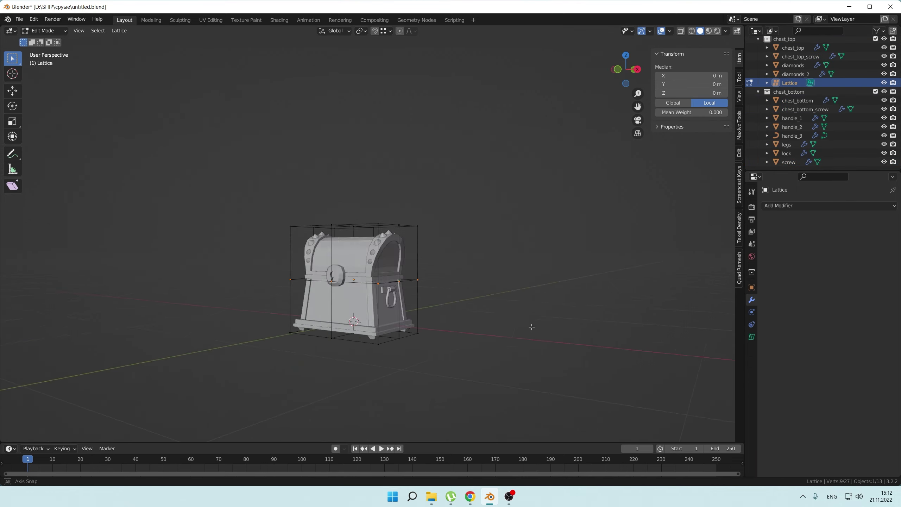
{"action": "left_click_drag", "start_coordinate": [333, 210], "coordinate": [376, 245]}
{"action": "mouse_move", "coordinate": [529, 370]}
{"action": "middle_mouse_down"}
{"action": "mouse_move", "coordinate": [395, 273]}
{"action": "mouse_move", "coordinate": [446, 289]}
{"action": "mouse_move", "coordinate": [381, 297]}
{"action": "mouse_move", "coordinate": [395, 278]}
{"action": "middle_mouse_up"}
{"action": "key", "text": "Tab"}
{"action": "key", "text": "Delete"}
{"action": "left_click", "coordinate": [758, 38]}
- Duplicate both chest collections and move the copy beside the original
{"action": "right_click", "coordinate": [762, 59]}
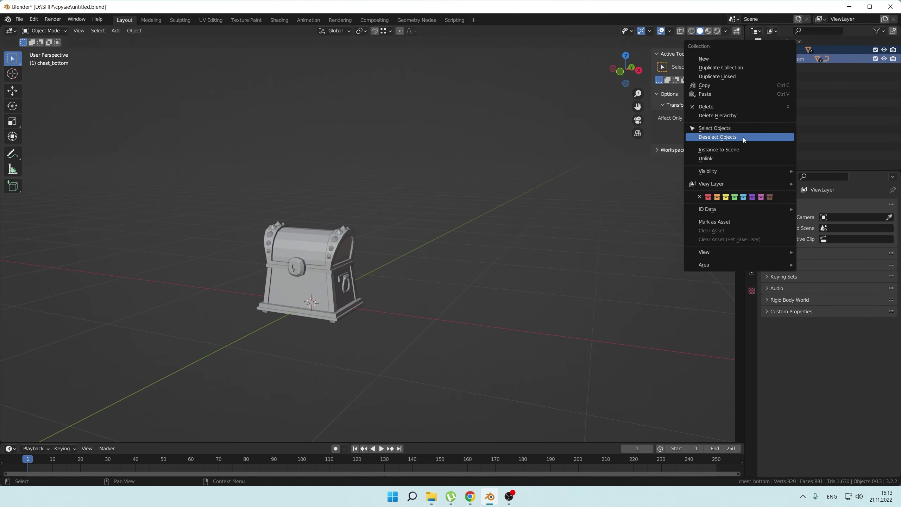
{"action": "left_click", "coordinate": [774, 68]}
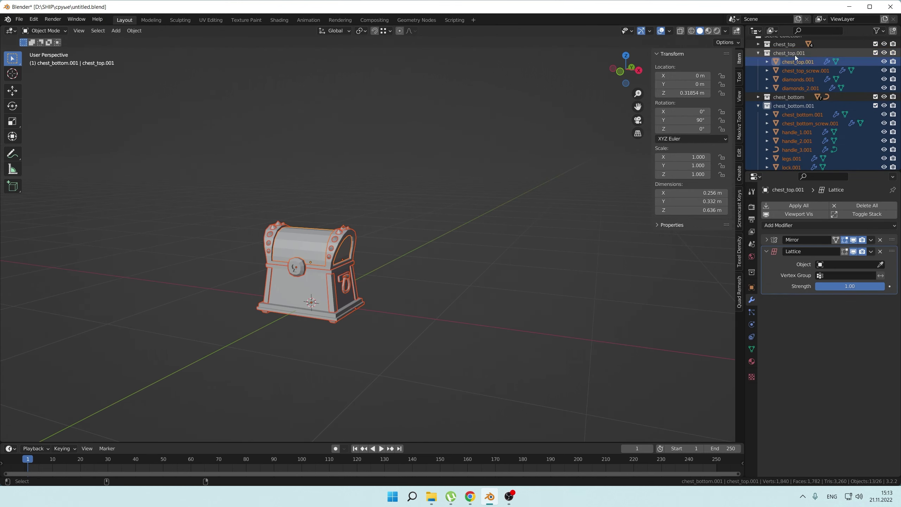
{"action": "key", "text": "g"}
{"action": "left_click", "coordinate": [598, 307]}
{"action": "key", "text": "KP_3"}
- Rotate the duplicate chest's lid pieces open from the right-side view
{"action": "left_click", "coordinate": [823, 98]}
{"action": "left_click", "coordinate": [805, 76], "text": "ctrl"}
{"action": "key", "text": "r"}
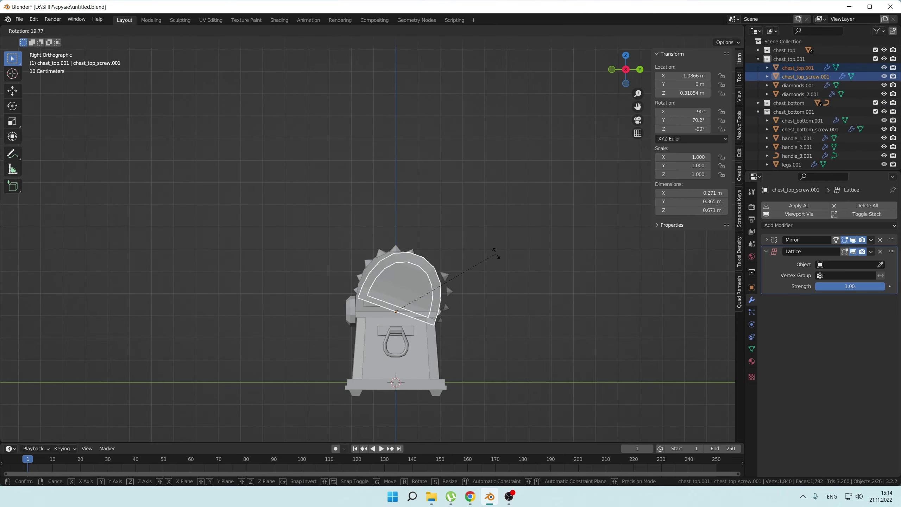
{"action": "left_click", "coordinate": [496, 253]}
{"action": "middle_click_drag", "start_coordinate": [496, 253], "coordinate": [533, 231]}
{"action": "key", "text": "ctrl+z"}
{"action": "key", "text": "ctrl+z"}
{"action": "key", "text": "ctrl+z"}
{"action": "key", "text": "KP_3"}
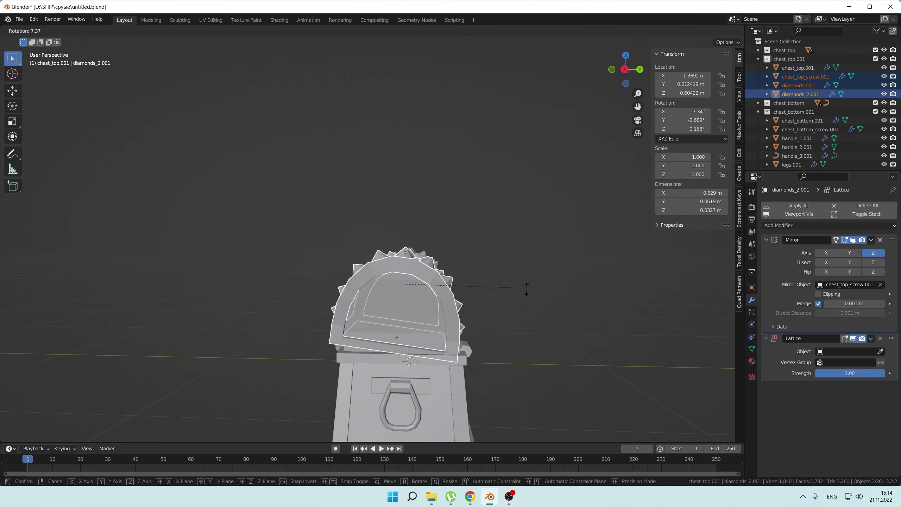
{"action": "key", "text": "r"}
{"action": "left_click", "coordinate": [499, 316]}
{"action": "mouse_move", "coordinate": [499, 316]}
{"action": "middle_mouse_down"}
{"action": "mouse_move", "coordinate": [445, 310]}
{"action": "mouse_move", "coordinate": [443, 264]}
{"action": "middle_mouse_up"}
{"action": "left_click", "coordinate": [435, 282]}
- View the scene from the front, then from above
{"action": "key", "text": "KP_1"}
{"action": "key", "text": "KP_7"}
{"action": "key", "text": "shift+a"}
- Add a circle, fill and extrude it, and shrink it into a small hexagonal prism
{"action": "left_click", "coordinate": [408, 170]}
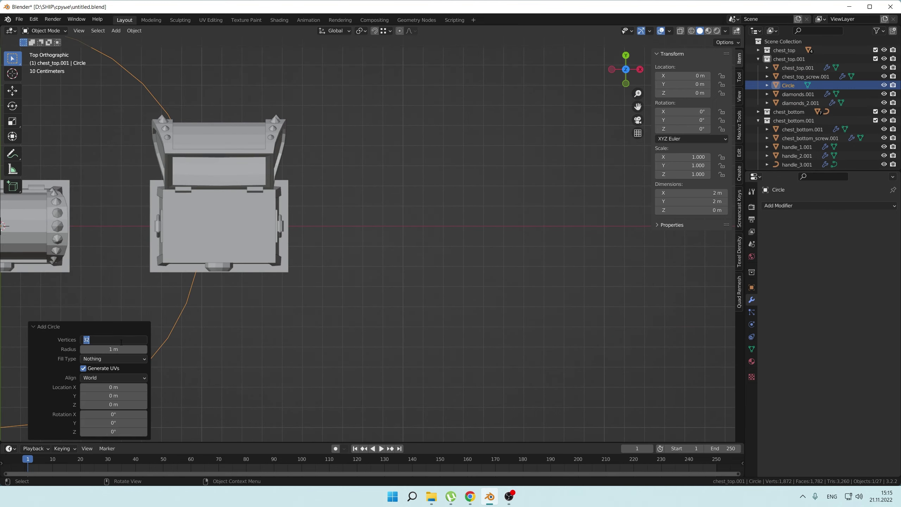
{"action": "double_click", "coordinate": [130, 341]}
{"action": "key", "text": "shift+z"}
{"action": "middle_click_drag", "start_coordinate": [178, 264], "coordinate": [338, 227]}
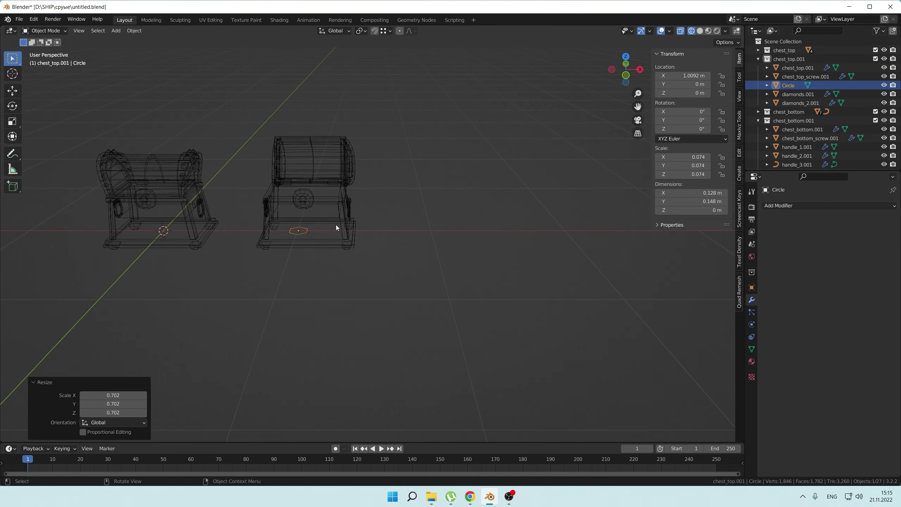
{"action": "key", "text": "Tab"}
{"action": "key", "text": "f"}
{"action": "key", "text": "Tab"}
{"action": "mouse_move", "coordinate": [282, 201]}
{"action": "middle_mouse_down"}
{"action": "mouse_move", "coordinate": [367, 241]}
{"action": "mouse_move", "coordinate": [390, 277]}
{"action": "mouse_move", "coordinate": [429, 282]}
{"action": "mouse_move", "coordinate": [417, 303]}
{"action": "middle_mouse_up"}
- Move the prism beside the open chest, save, and apply its scale and origin
{"action": "key", "text": "shift+z"}
{"action": "key", "text": "g"}
{"action": "key", "text": "x"}
{"action": "left_click", "coordinate": [429, 303]}
{"action": "key", "text": "ctrl+s"}
{"action": "key", "text": "ctrl+a"}
{"action": "left_click", "coordinate": [388, 292]}
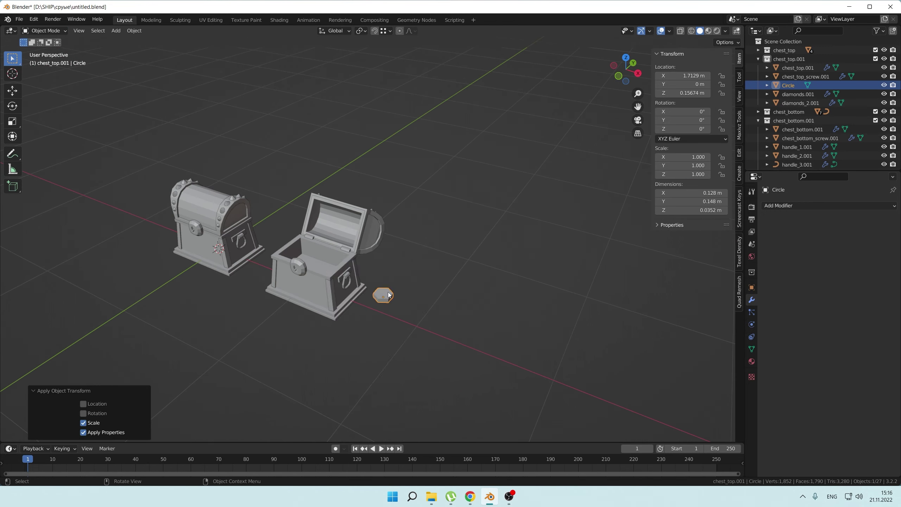
{"action": "left_click", "coordinate": [430, 289]}
{"action": "left_click", "coordinate": [444, 273]}
- Select every object and enable 30° Auto Smooth in the normals settings
{"action": "key", "text": "a"}
{"action": "left_click", "coordinate": [752, 349]}
{"action": "left_click", "coordinate": [769, 373]}
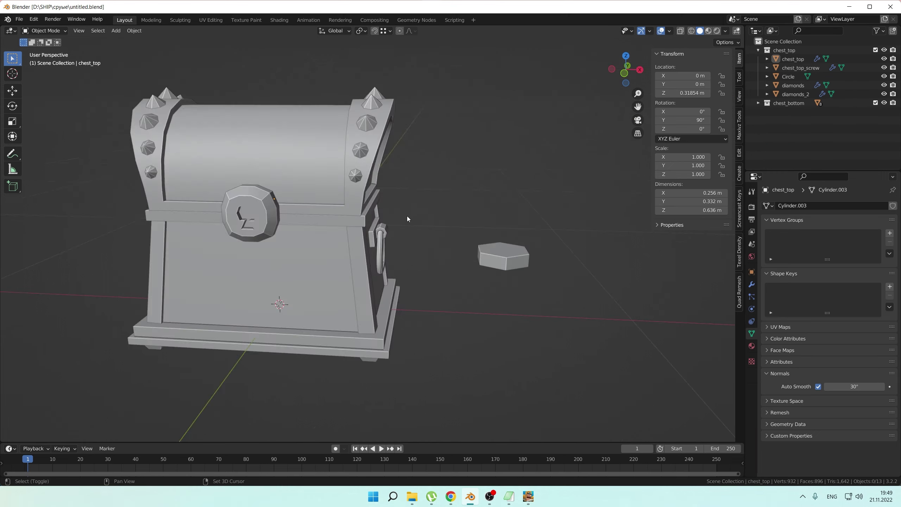
{"action": "mouse_move", "coordinate": [407, 219]}
{"action": "middle_mouse_down"}
{"action": "mouse_move", "coordinate": [312, 198]}
{"action": "mouse_move", "coordinate": [390, 199]}
{"action": "middle_mouse_up"}
{"action": "left_click", "coordinate": [793, 59]}
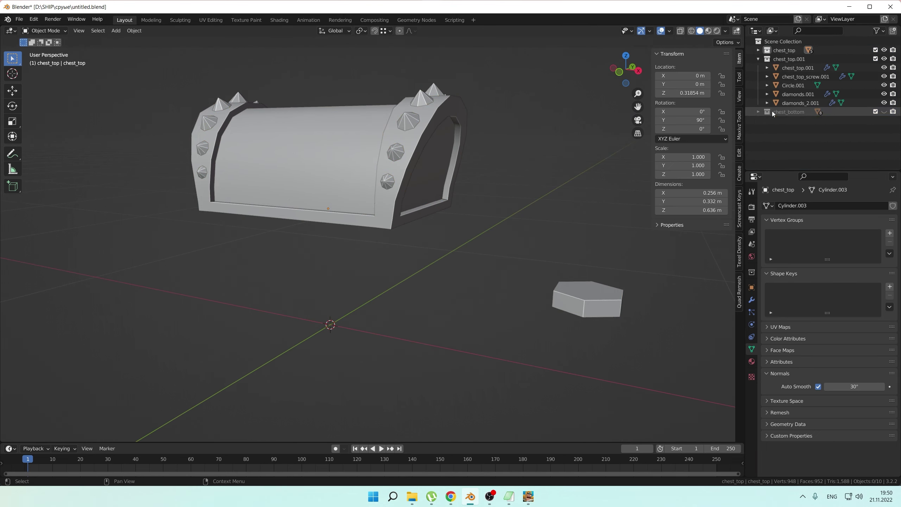
- Give chest_top_high a level 3 Subdivision
{"action": "left_click", "coordinate": [829, 199]}
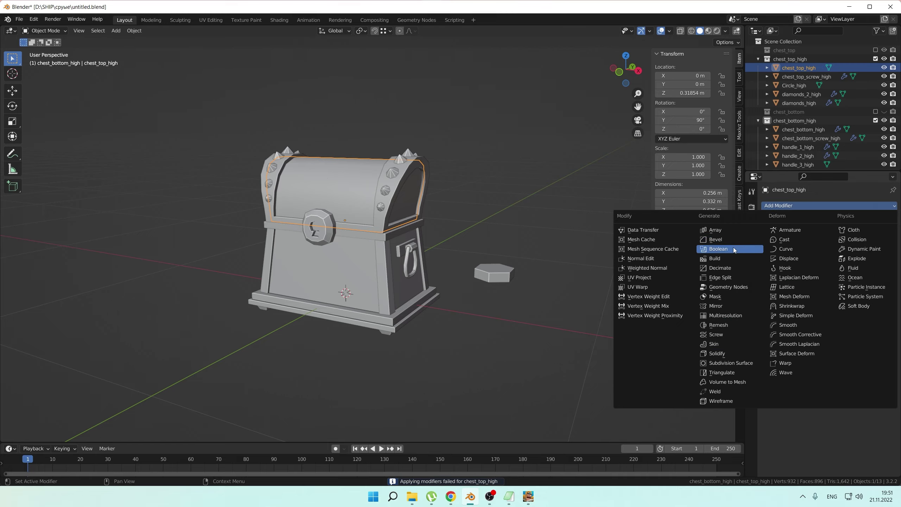
{"action": "left_click", "coordinate": [829, 225]}
{"action": "key", "text": "ctrl+3"}
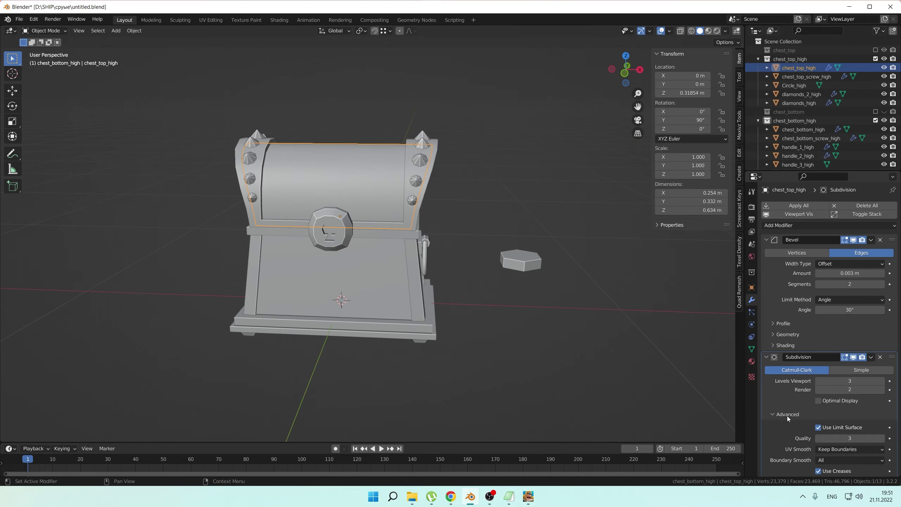
{"action": "middle_click_drag", "start_coordinate": [312, 227], "coordinate": [334, 231]}
{"action": "right_click", "coordinate": [334, 231]}
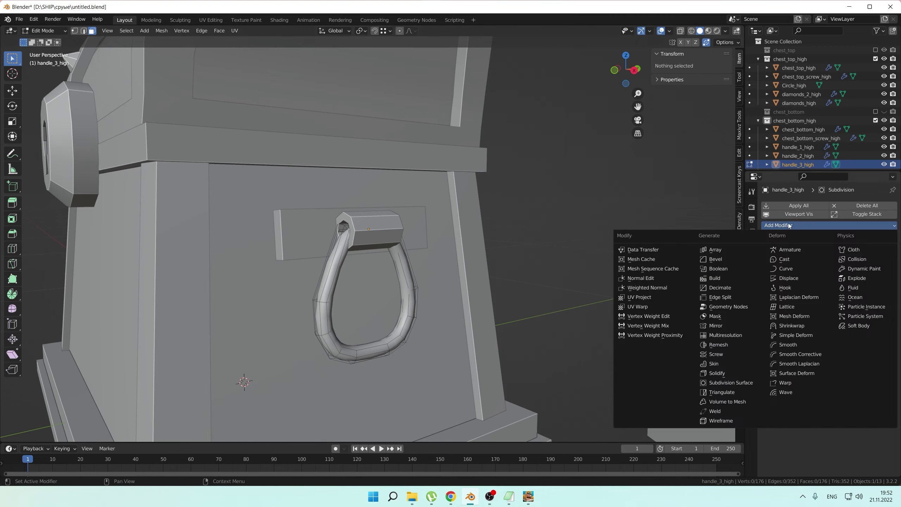
- Select the side handle and frame it in the view
{"action": "left_click", "coordinate": [716, 259]}
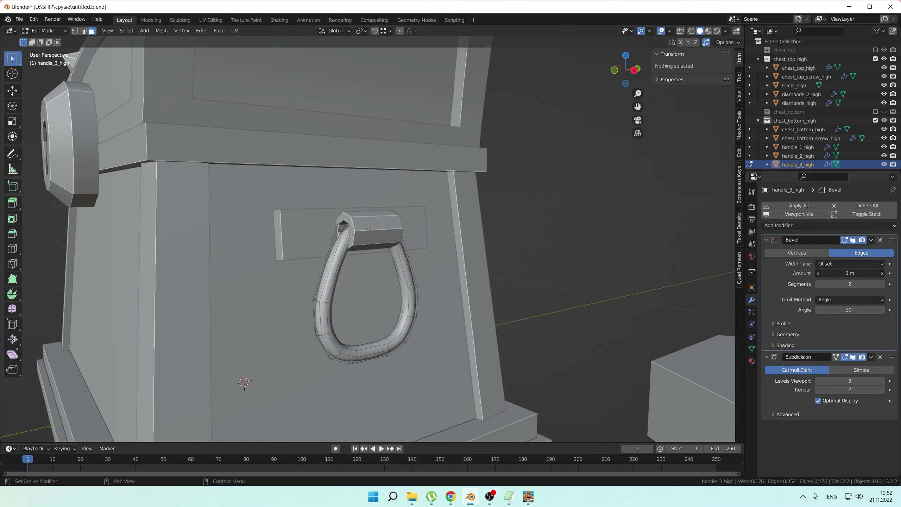
{"action": "key", "text": "Tab"}
{"action": "key", "text": "KP_Decimal"}
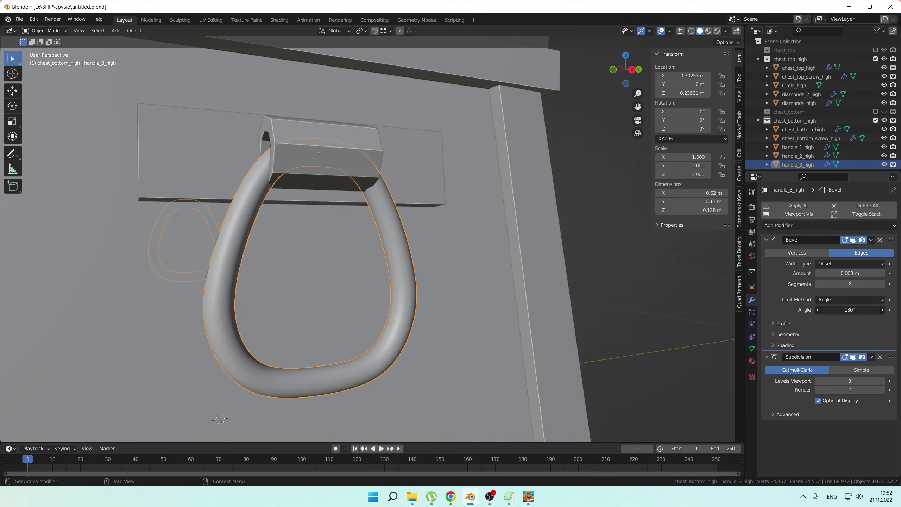
{"action": "scroll", "coordinate": [446, 287], "scroll_direction": "down", "scroll_amount": 5}
{"action": "mouse_move", "coordinate": [446, 288]}
{"action": "middle_mouse_down"}
{"action": "mouse_move", "coordinate": [492, 294]}
{"action": "mouse_move", "coordinate": [401, 236]}
{"action": "middle_mouse_up"}
{"action": "scroll", "coordinate": [491, 294], "scroll_direction": "up", "scroll_amount": 3}
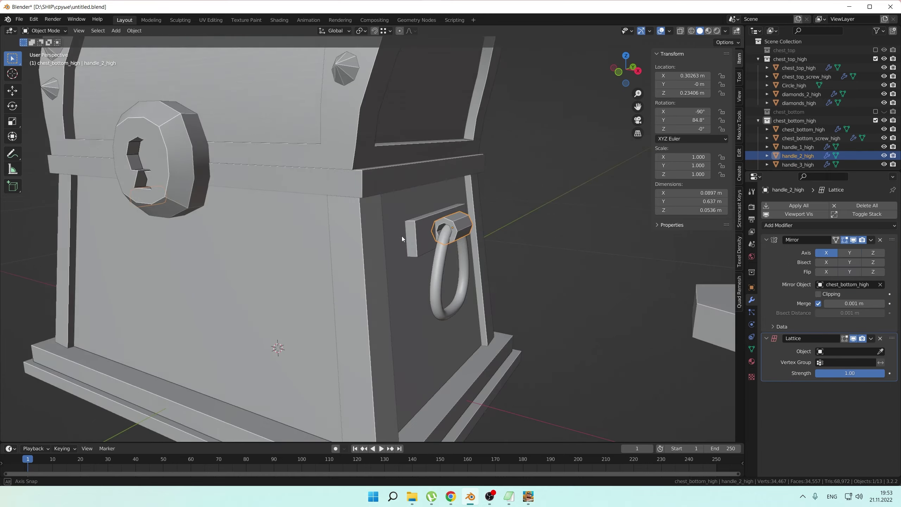
{"action": "key", "text": "KP_Decimal"}
- Add Bevel (0.003 m, 2 segments) and Subdivision modifiers to the side handle
{"action": "left_click", "coordinate": [778, 225]}
{"action": "left_click", "coordinate": [674, 239]}
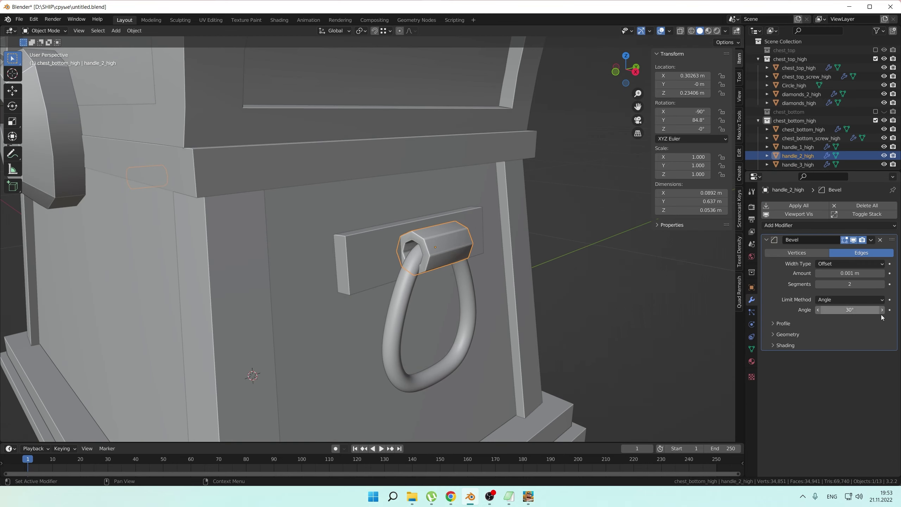
{"action": "left_click_drag", "start_coordinate": [850, 310], "coordinate": [827, 309]}
{"action": "left_click", "coordinate": [779, 225]}
{"action": "left_click", "coordinate": [674, 369]}
{"action": "middle_click_drag", "start_coordinate": [586, 248], "coordinate": [630, 229]}
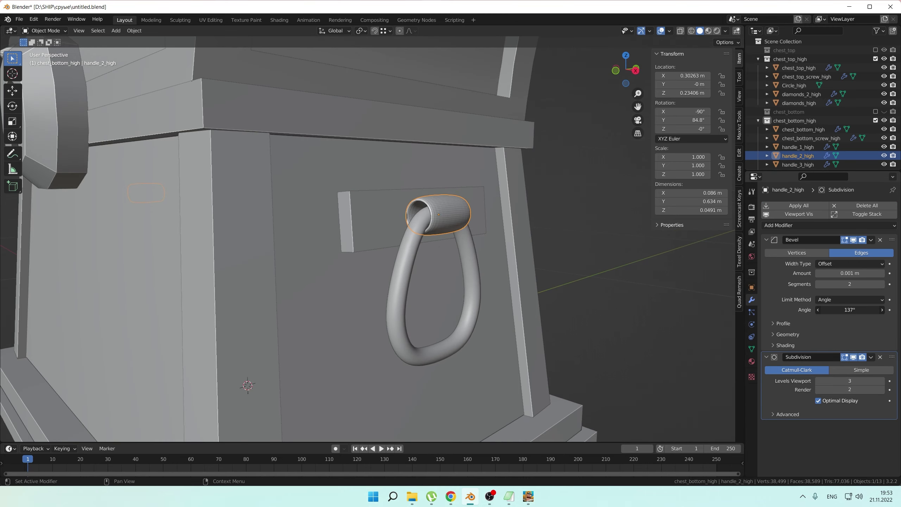
{"action": "scroll", "coordinate": [630, 228], "scroll_direction": "down", "scroll_amount": 5}
- Copy the Bevel and Subdivision modifiers onto the lock, hinge rod and other selected parts
{"action": "left_click", "coordinate": [335, 223]}
{"action": "left_click", "coordinate": [726, 31]}
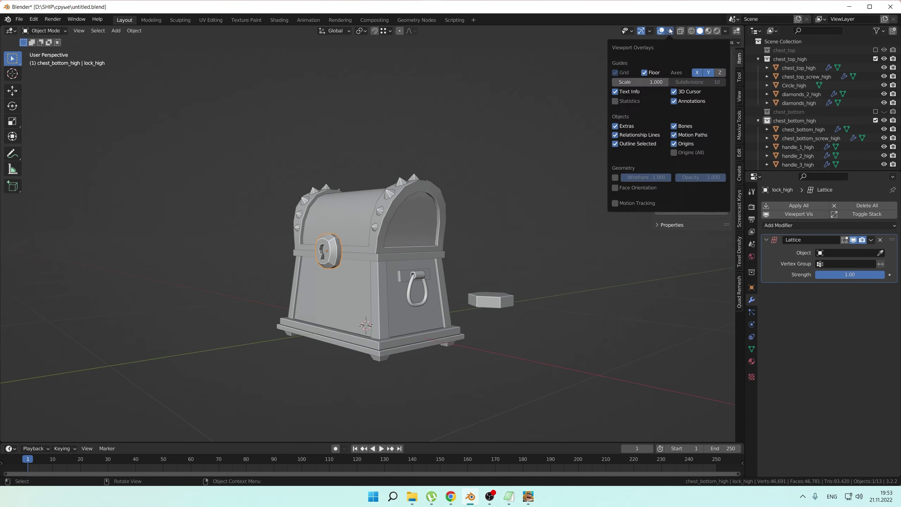
{"action": "mouse_move", "coordinate": [425, 213]}
{"action": "middle_mouse_down"}
{"action": "mouse_move", "coordinate": [348, 197]}
{"action": "mouse_move", "coordinate": [268, 329]}
{"action": "mouse_move", "coordinate": [284, 284]}
{"action": "middle_mouse_up"}
{"action": "left_click", "coordinate": [284, 270]}
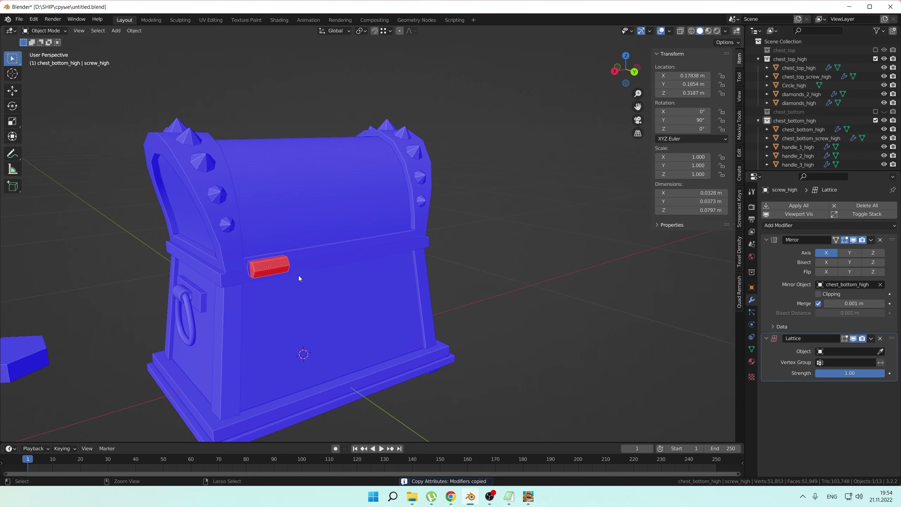
{"action": "scroll", "coordinate": [272, 265], "scroll_direction": "down", "scroll_amount": 3}
{"action": "scroll", "coordinate": [272, 265], "scroll_direction": "up", "scroll_amount": 5}
{"action": "key", "text": "Tab"}
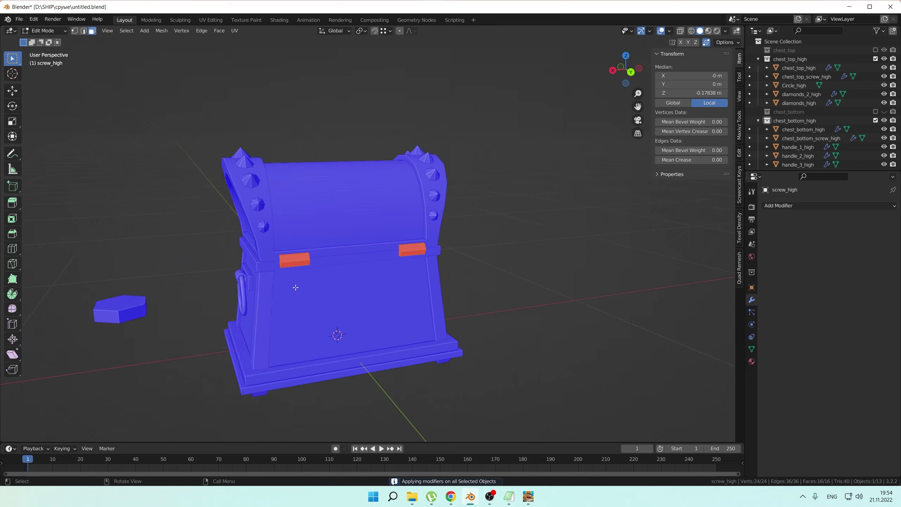
{"action": "key", "text": "Tab"}
{"action": "mouse_move", "coordinate": [284, 270]}
{"action": "middle_mouse_down"}
{"action": "mouse_move", "coordinate": [308, 267]}
{"action": "mouse_move", "coordinate": [664, 51]}
{"action": "middle_mouse_up"}
{"action": "left_click", "coordinate": [308, 270]}
{"action": "scroll", "coordinate": [329, 262], "scroll_direction": "up", "scroll_amount": 4}
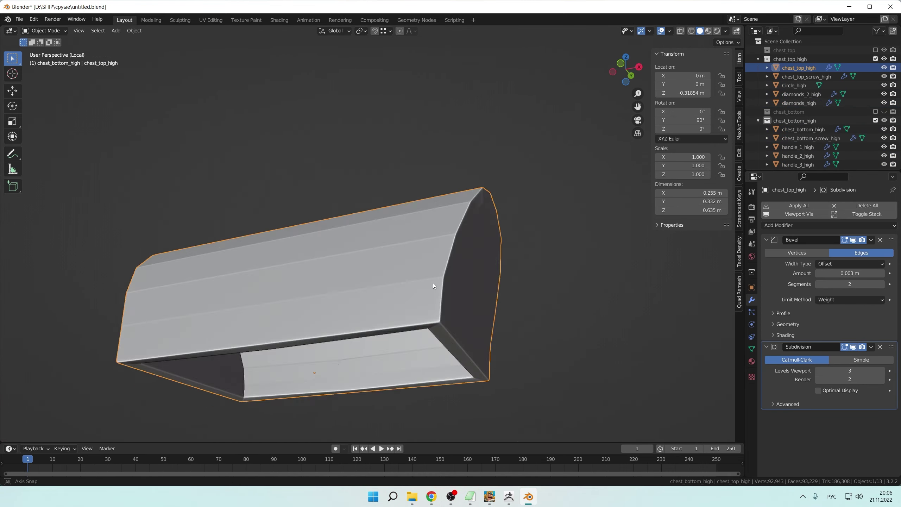
- Switch to edge selection and trial-delete lid geometry, then undo it
{"action": "key", "text": "2"}
{"action": "left_click", "coordinate": [440, 298]}
{"action": "middle_click_drag", "start_coordinate": [440, 298], "coordinate": [327, 410]}
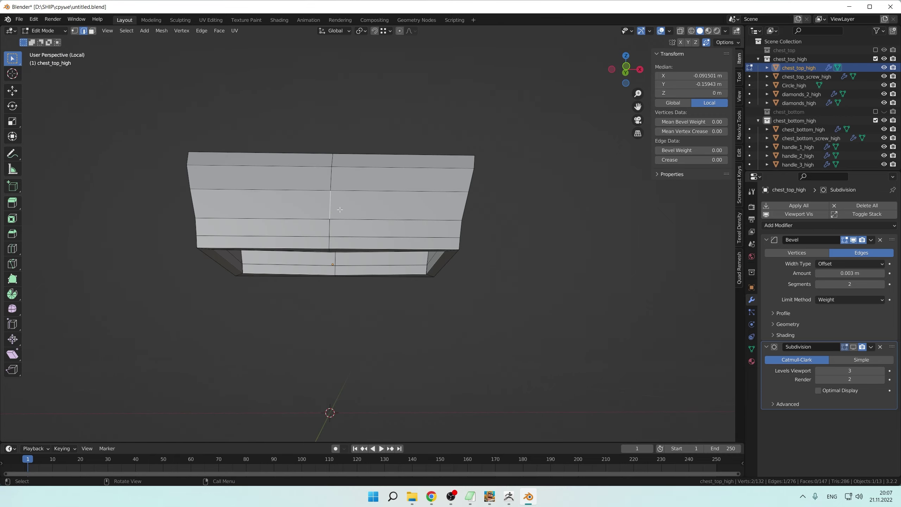
{"action": "key", "text": "ctrl+x"}
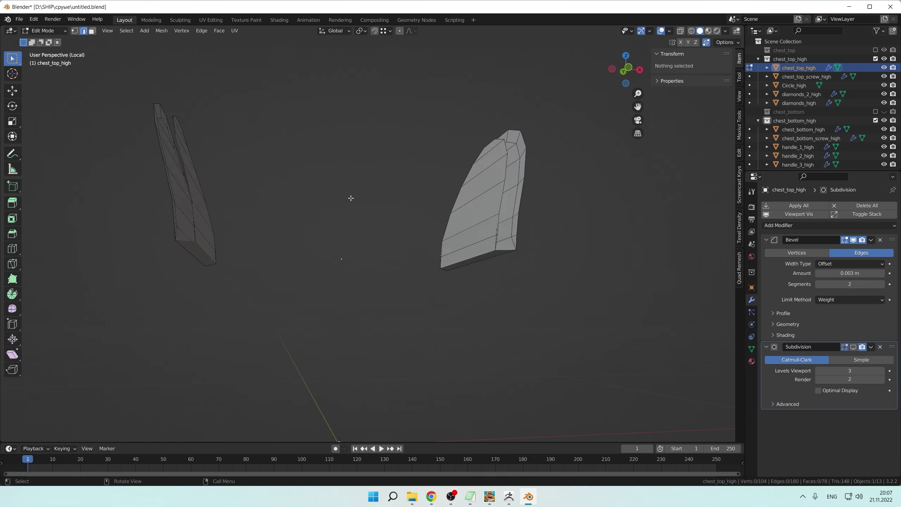
{"action": "mouse_move", "coordinate": [327, 411]}
{"action": "middle_mouse_down"}
{"action": "mouse_move", "coordinate": [280, 234]}
{"action": "mouse_move", "coordinate": [333, 252]}
{"action": "mouse_move", "coordinate": [513, 202]}
{"action": "middle_mouse_up"}
{"action": "key", "text": "ctrl+z"}
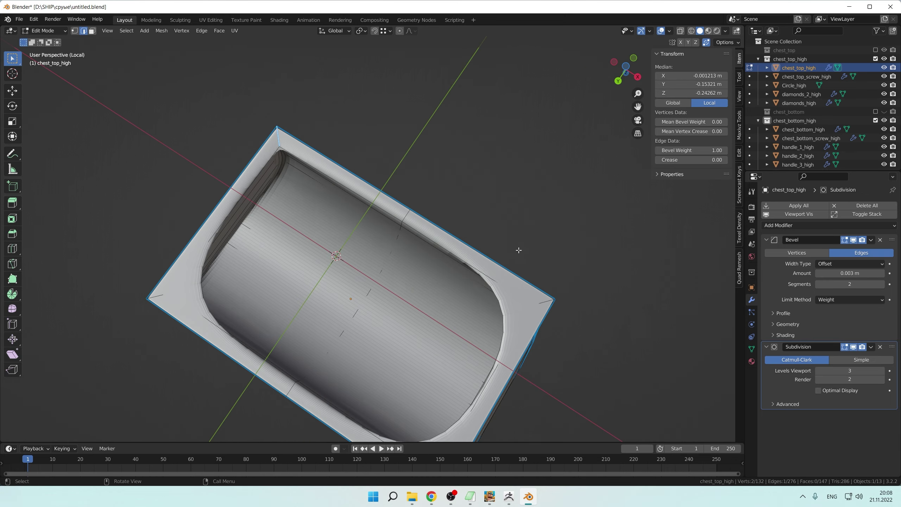
- Edge-slide the lid's loops toward its rim at factor 0.95
{"action": "left_click", "coordinate": [155, 203]}
{"action": "key", "text": "Tab"}
{"action": "middle_click_drag", "start_coordinate": [156, 203], "coordinate": [303, 246]}
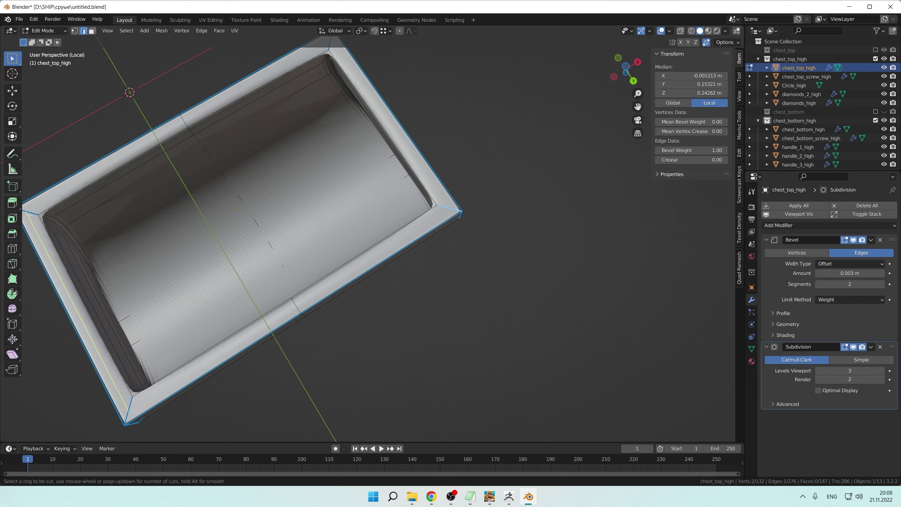
{"action": "left_click", "coordinate": [136, 205]}
{"action": "middle_click_drag", "start_coordinate": [136, 205], "coordinate": [185, 245]}
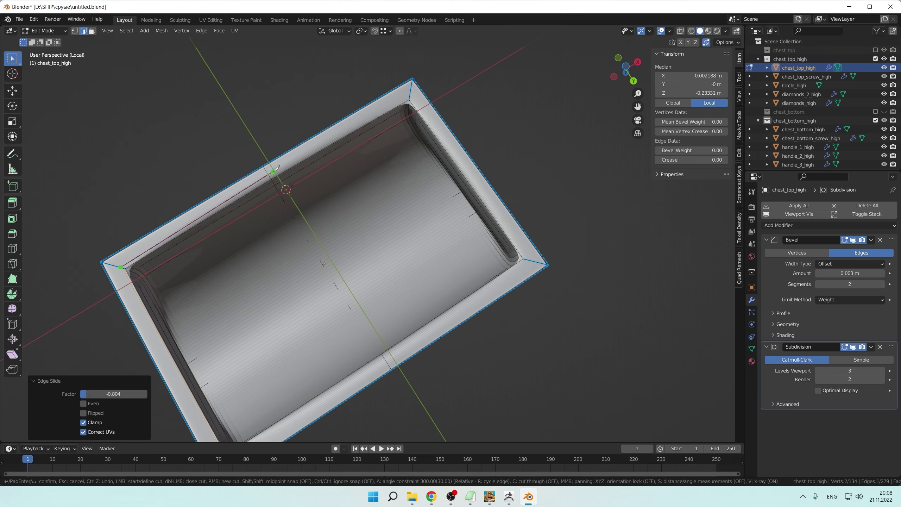
{"action": "left_click", "coordinate": [194, 221]}
{"action": "scroll", "coordinate": [183, 257], "scroll_direction": "up", "scroll_amount": 5}
{"action": "left_click", "coordinate": [272, 294]}
{"action": "scroll", "coordinate": [272, 294], "scroll_direction": "down", "scroll_amount": 5}
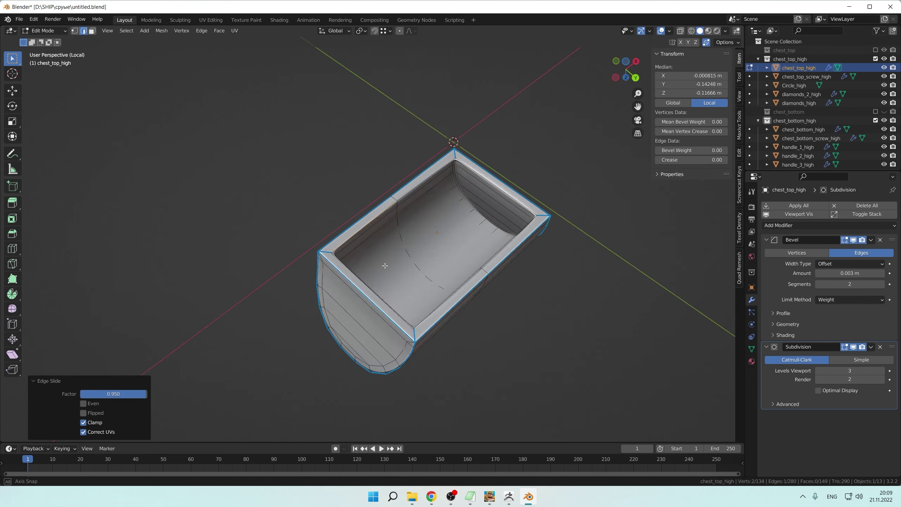
- Reduce the lid's Bevel modifier amount to 0.001 m
{"action": "left_click", "coordinate": [821, 273]}
{"action": "middle_click_drag", "start_coordinate": [425, 248], "coordinate": [497, 213]}
{"action": "left_click", "coordinate": [784, 324]}
{"action": "left_click", "coordinate": [773, 396]}
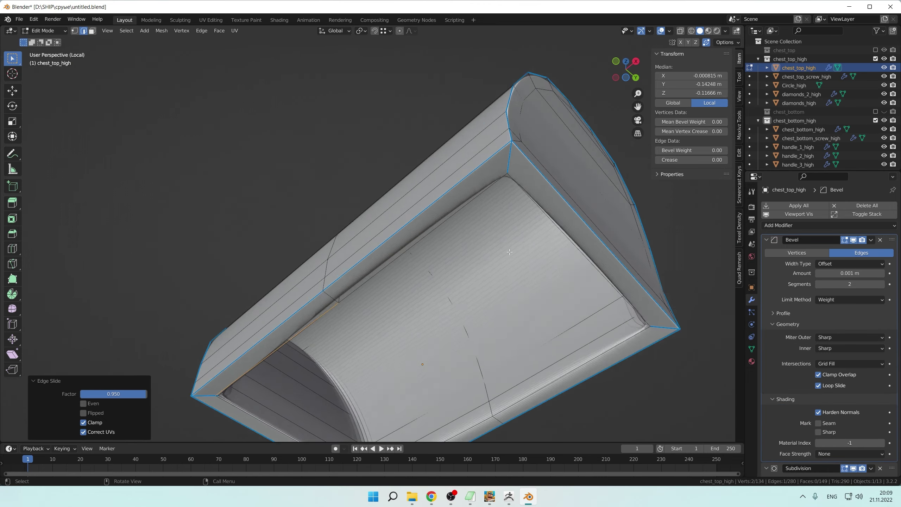
{"action": "middle_click_drag", "start_coordinate": [532, 284], "coordinate": [490, 281]}
- Inspect the lid mesh up close, clear its selection and return to Object Mode
{"action": "key", "text": "Tab"}
{"action": "scroll", "coordinate": [568, 238], "scroll_direction": "up", "scroll_amount": 4}
{"action": "mouse_move", "coordinate": [533, 248]}
{"action": "middle_mouse_down"}
{"action": "mouse_move", "coordinate": [568, 238]}
{"action": "mouse_move", "coordinate": [497, 284]}
{"action": "mouse_move", "coordinate": [514, 266]}
{"action": "mouse_move", "coordinate": [308, 141]}
{"action": "mouse_move", "coordinate": [313, 269]}
{"action": "mouse_move", "coordinate": [461, 269]}
{"action": "mouse_move", "coordinate": [236, 220]}
{"action": "mouse_move", "coordinate": [398, 235]}
{"action": "mouse_move", "coordinate": [365, 260]}
{"action": "mouse_move", "coordinate": [408, 248]}
{"action": "middle_mouse_up"}
{"action": "key", "text": "Tab"}
{"action": "left_click", "coordinate": [307, 141]}
{"action": "key", "text": "Tab"}
{"action": "scroll", "coordinate": [460, 269], "scroll_direction": "down", "scroll_amount": 3}
{"action": "scroll", "coordinate": [827, 284], "scroll_direction": "up", "scroll_amount": 3}
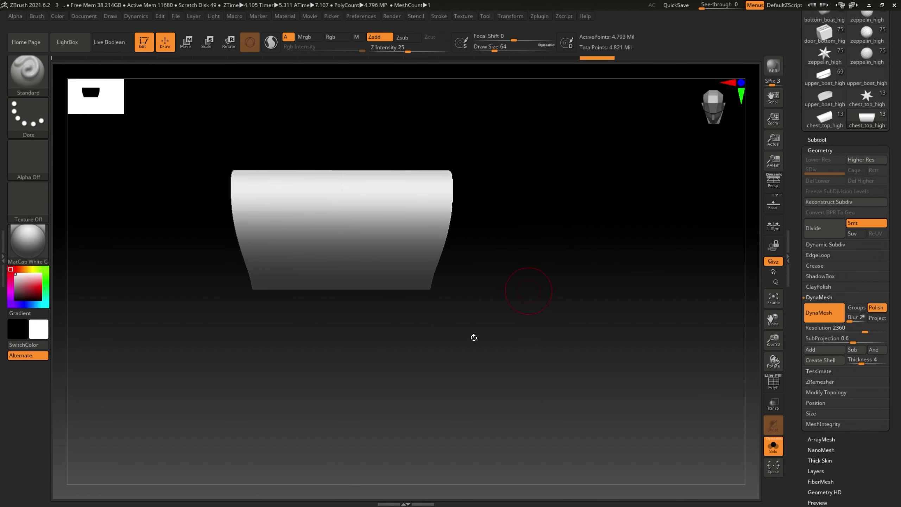
- Load the Orb_Cracks brush and set its stroke to Lines
{"action": "mouse_move", "coordinate": [474, 337]}
{"action": "left_mouse_down"}
{"action": "mouse_move", "coordinate": [342, 181]}
{"action": "mouse_move", "coordinate": [336, 137]}
{"action": "mouse_move", "coordinate": [541, 227]}
{"action": "left_mouse_up"}
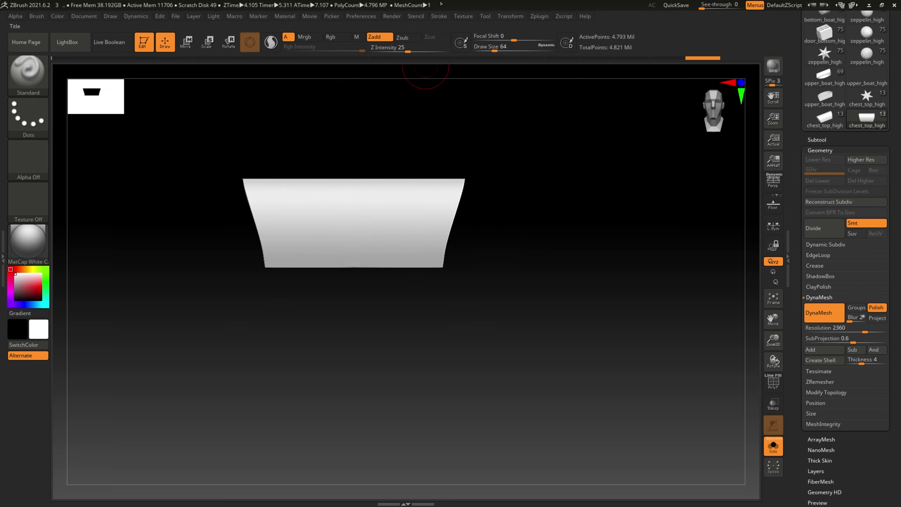
{"action": "left_click", "coordinate": [439, 16]}
{"action": "key", "text": "b"}
{"action": "left_click", "coordinate": [233, 486]}
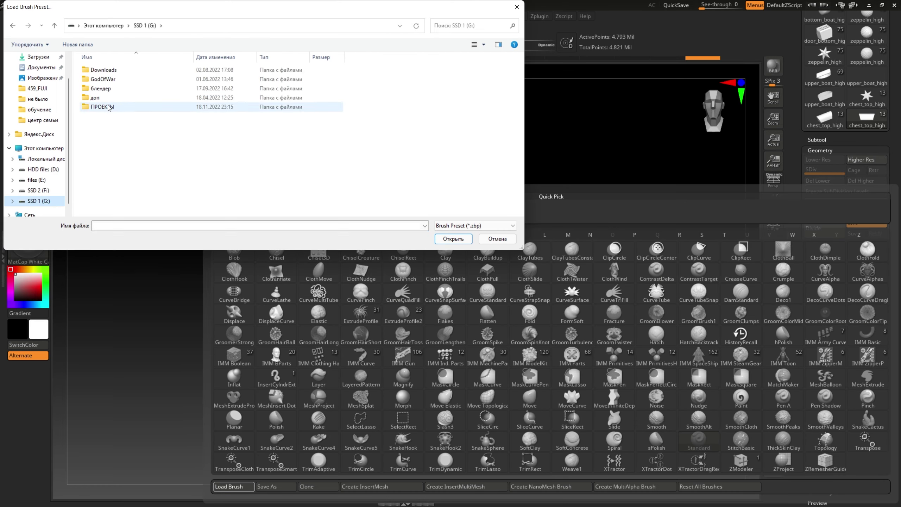
{"action": "key", "text": "Escape"}
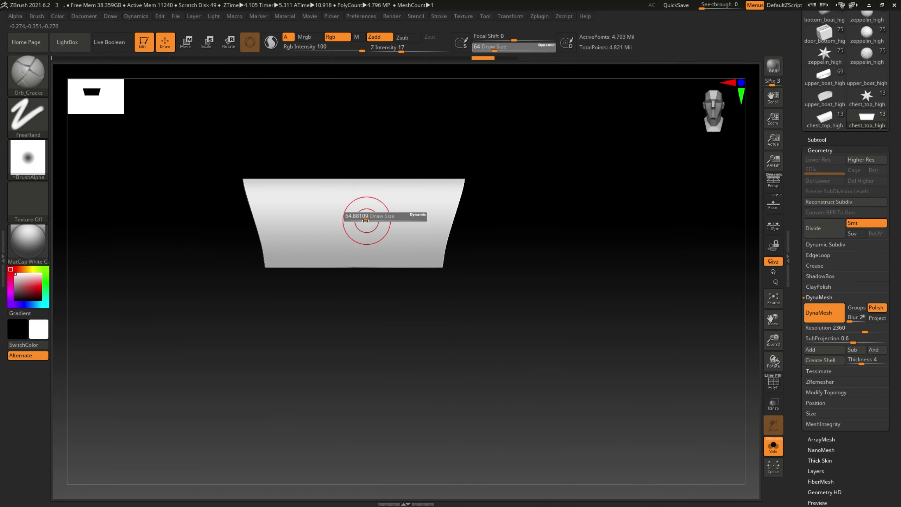
{"action": "left_click", "coordinate": [438, 17]}
- Carve several straight plank grooves across the lid, rotating to check them
{"action": "mouse_move", "coordinate": [258, 237]}
{"action": "left_mouse_down"}
{"action": "mouse_move", "coordinate": [483, 238]}
{"action": "mouse_move", "coordinate": [513, 209]}
{"action": "left_mouse_up"}
{"action": "mouse_move", "coordinate": [308, 209]}
{"action": "left_mouse_down"}
{"action": "mouse_move", "coordinate": [509, 211]}
{"action": "mouse_move", "coordinate": [507, 202]}
{"action": "mouse_move", "coordinate": [243, 258]}
{"action": "mouse_move", "coordinate": [510, 251]}
{"action": "left_mouse_up"}
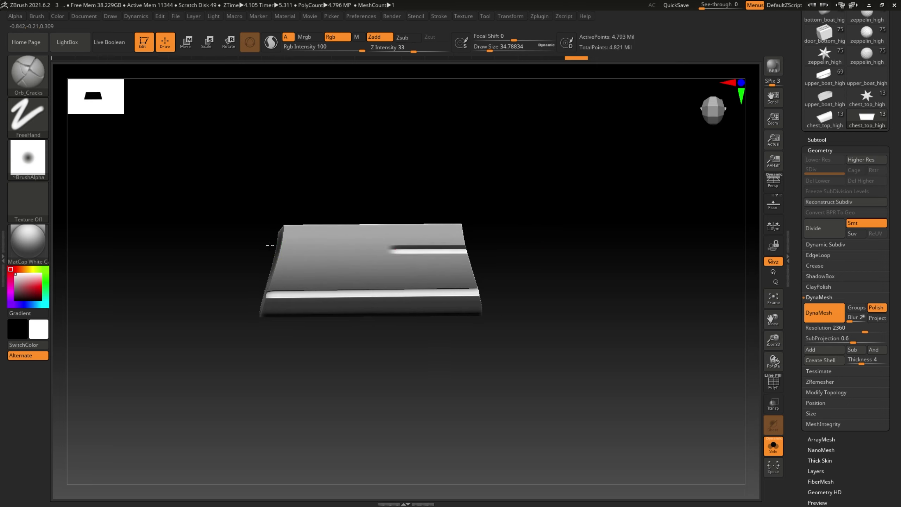
{"action": "mouse_move", "coordinate": [270, 246]}
{"action": "left_mouse_down"}
{"action": "mouse_move", "coordinate": [501, 255]}
{"action": "mouse_move", "coordinate": [401, 240]}
{"action": "mouse_move", "coordinate": [415, 261]}
{"action": "mouse_move", "coordinate": [257, 188]}
{"action": "left_mouse_up"}
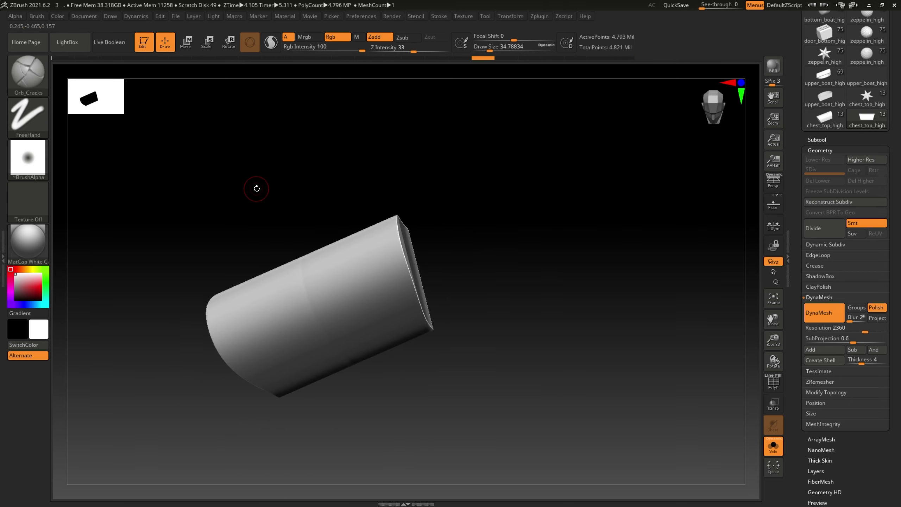
{"action": "left_click_drag", "start_coordinate": [475, 246], "coordinate": [443, 249]}
{"action": "left_click_drag", "start_coordinate": [218, 348], "coordinate": [402, 347]}
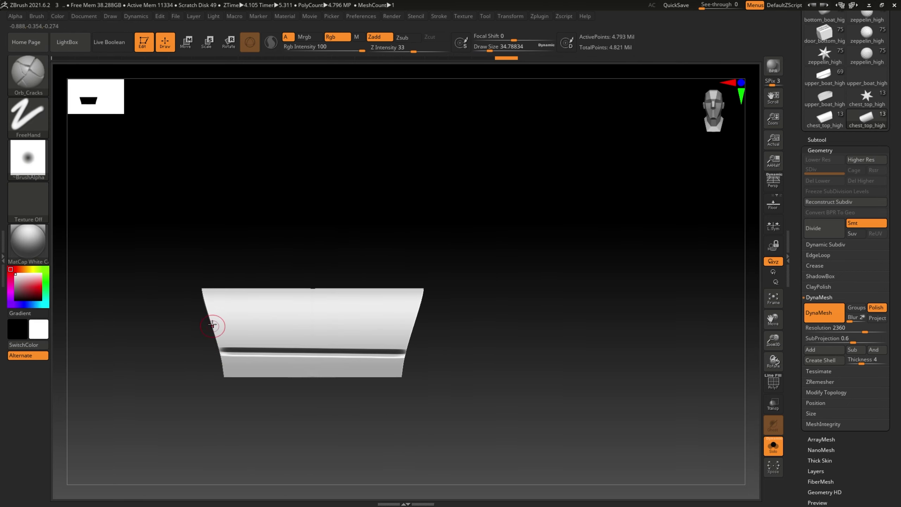
{"action": "mouse_move", "coordinate": [212, 325]}
{"action": "left_mouse_down"}
{"action": "mouse_move", "coordinate": [454, 234]}
{"action": "mouse_move", "coordinate": [477, 338]}
{"action": "mouse_move", "coordinate": [472, 302]}
{"action": "mouse_move", "coordinate": [234, 307]}
{"action": "left_mouse_up"}
{"action": "mouse_move", "coordinate": [233, 307]}
{"action": "left_mouse_down"}
{"action": "mouse_move", "coordinate": [457, 306]}
{"action": "mouse_move", "coordinate": [434, 258]}
{"action": "mouse_move", "coordinate": [405, 267]}
{"action": "left_mouse_up"}
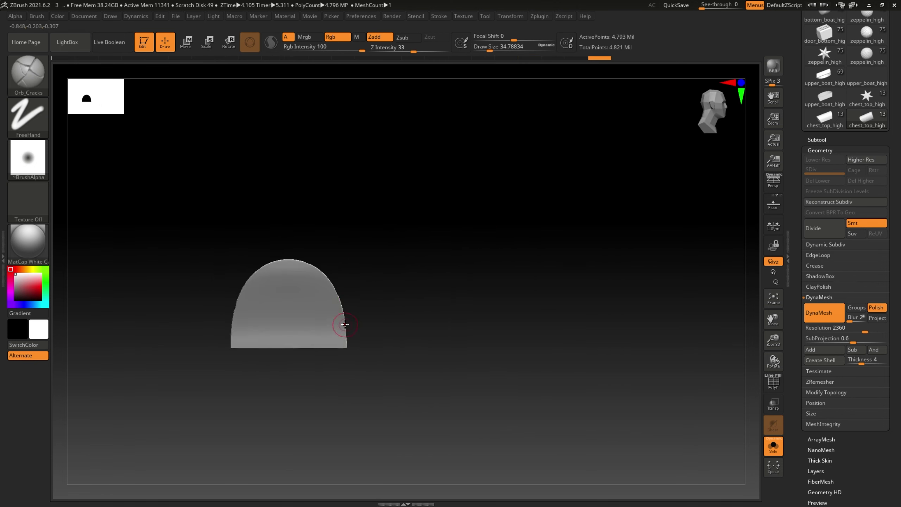
{"action": "mouse_move", "coordinate": [345, 325]}
{"action": "left_mouse_down"}
{"action": "mouse_move", "coordinate": [413, 203]}
{"action": "mouse_move", "coordinate": [406, 241]}
{"action": "left_mouse_up"}
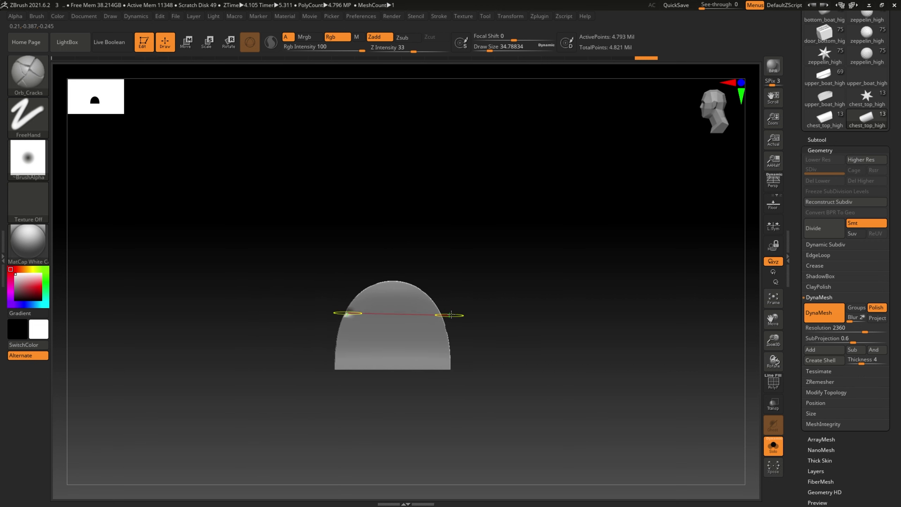
{"action": "left_click_drag", "start_coordinate": [275, 329], "coordinate": [367, 242]}
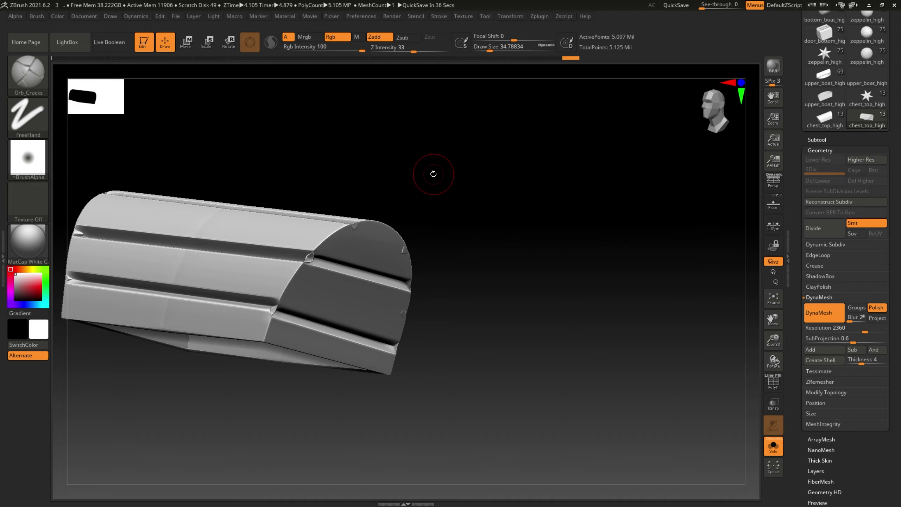
- Turn Solo off to show the whole chest, then orbit to the lid's curved end
{"action": "key", "text": "shift+alt+s"}
{"action": "left_click_drag", "start_coordinate": [597, 302], "coordinate": [458, 253]}
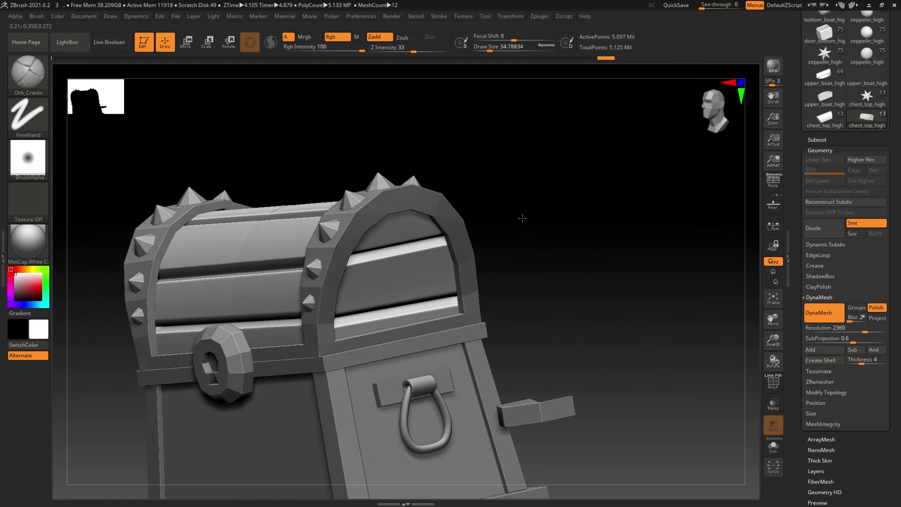
{"action": "left_click_drag", "start_coordinate": [388, 272], "coordinate": [538, 211]}
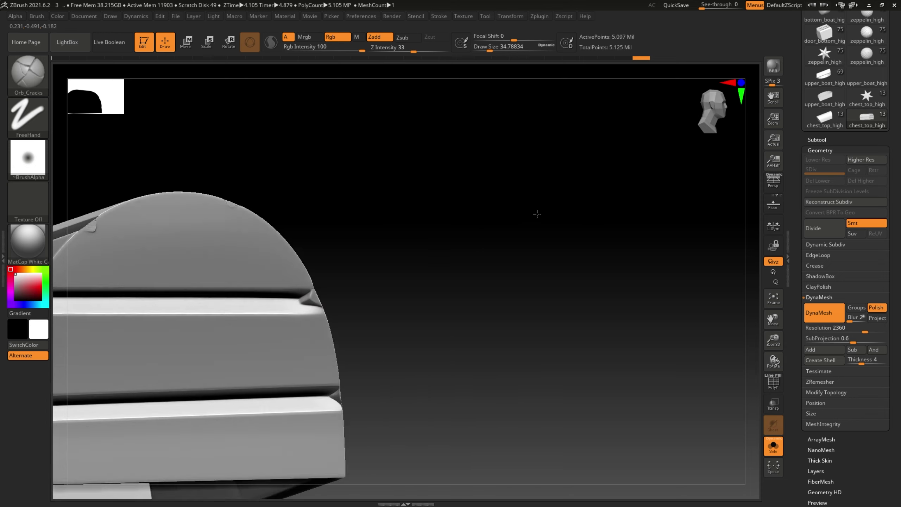
{"action": "left_click", "coordinate": [29, 71], "text": "ctrl+shift"}
{"action": "left_click", "coordinate": [171, 120]}
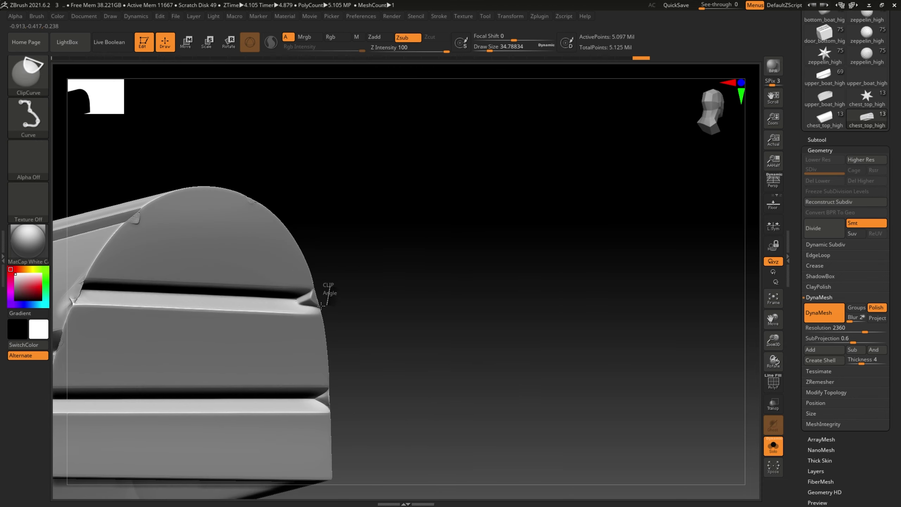
- Trim the lid's curved end cleanly with a ClipCurve Lasso clip stroke
{"action": "mouse_move", "coordinate": [308, 296]}
{"action": "left_mouse_down"}
{"action": "mouse_move", "coordinate": [439, 173]}
{"action": "mouse_move", "coordinate": [419, 184]}
{"action": "left_mouse_up"}
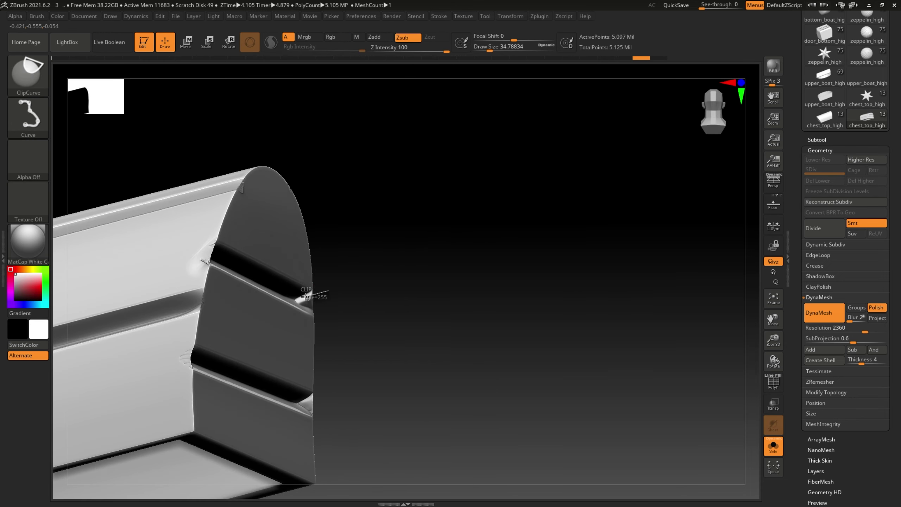
{"action": "left_click", "coordinate": [28, 71], "text": "ctrl+shift"}
{"action": "left_click", "coordinate": [201, 121]}
{"action": "mouse_move", "coordinate": [400, 242]}
{"action": "left_mouse_down"}
{"action": "mouse_move", "coordinate": [393, 291]}
{"action": "mouse_move", "coordinate": [304, 208]}
{"action": "mouse_move", "coordinate": [332, 240]}
{"action": "mouse_move", "coordinate": [313, 281]}
{"action": "left_mouse_up"}
{"action": "left_click_drag", "start_coordinate": [311, 284], "coordinate": [301, 308], "text": "ctrl+shift"}
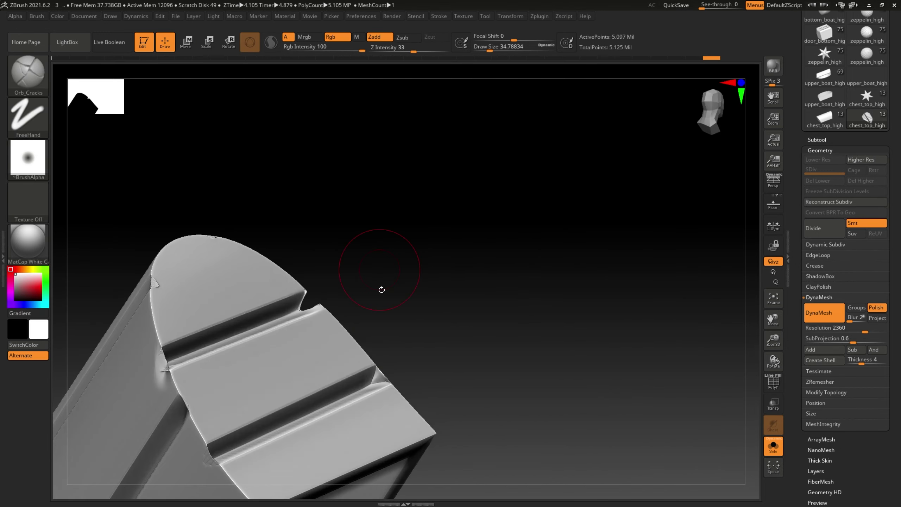
{"action": "mouse_move", "coordinate": [380, 288]}
{"action": "left_mouse_down"}
{"action": "mouse_move", "coordinate": [414, 318]}
{"action": "mouse_move", "coordinate": [453, 187]}
{"action": "mouse_move", "coordinate": [578, 236]}
{"action": "mouse_move", "coordinate": [241, 282]}
{"action": "mouse_move", "coordinate": [492, 459]}
{"action": "mouse_move", "coordinate": [184, 311]}
{"action": "mouse_move", "coordinate": [297, 287]}
{"action": "left_mouse_up"}
- Switch to the Clay brush (BCL) and orbit around the chest
{"action": "key", "text": "space"}
{"action": "key", "text": "b"}
{"action": "key", "text": "c"}
{"action": "key", "text": "l"}
{"action": "mouse_move", "coordinate": [674, 320]}
{"action": "left_mouse_down"}
{"action": "mouse_move", "coordinate": [634, 308]}
{"action": "mouse_move", "coordinate": [532, 426]}
{"action": "mouse_move", "coordinate": [470, 200]}
{"action": "mouse_move", "coordinate": [481, 358]}
{"action": "mouse_move", "coordinate": [489, 233]}
{"action": "mouse_move", "coordinate": [479, 455]}
{"action": "mouse_move", "coordinate": [324, 202]}
{"action": "mouse_move", "coordinate": [221, 358]}
{"action": "mouse_move", "coordinate": [355, 284]}
{"action": "left_mouse_up"}
- Solo the lid, load the TrimDynamic brush (BTD) and orbit to a three-quarter view
{"action": "left_click", "coordinate": [769, 444]}
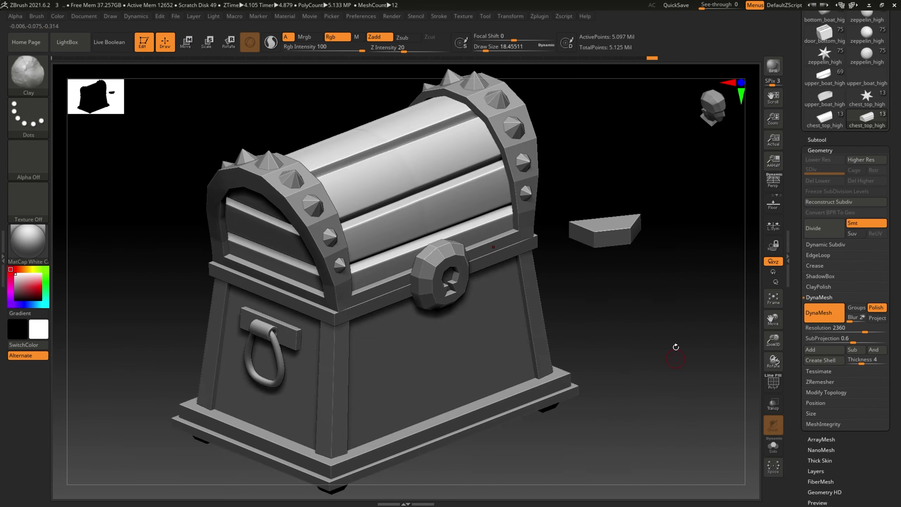
{"action": "mouse_move", "coordinate": [675, 346]}
{"action": "left_mouse_down"}
{"action": "mouse_move", "coordinate": [597, 201]}
{"action": "mouse_move", "coordinate": [368, 233]}
{"action": "mouse_move", "coordinate": [707, 328]}
{"action": "mouse_move", "coordinate": [391, 266]}
{"action": "mouse_move", "coordinate": [500, 287]}
{"action": "mouse_move", "coordinate": [514, 248]}
{"action": "left_mouse_up"}
{"action": "key", "text": "b"}
{"action": "key", "text": "t"}
{"action": "key", "text": "d"}
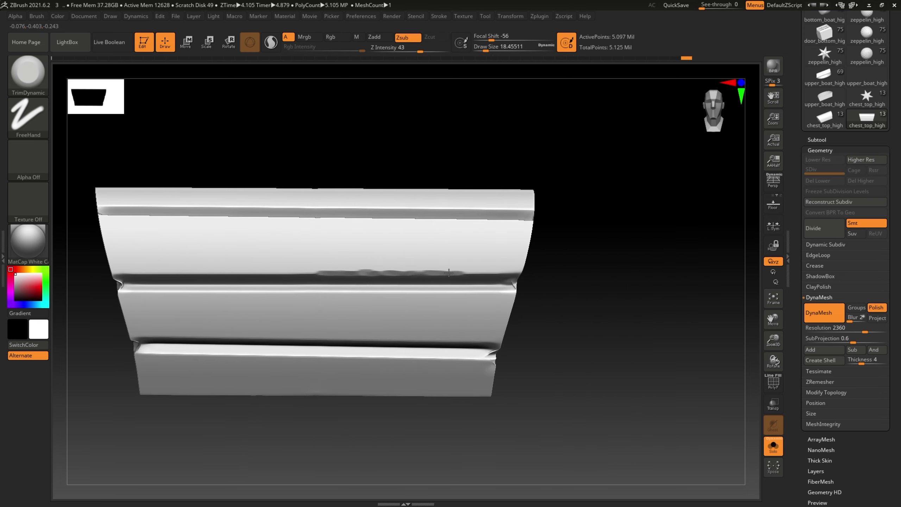
{"action": "left_click_drag", "start_coordinate": [543, 147], "coordinate": [537, 260]}
{"action": "mouse_move", "coordinate": [414, 264]}
{"action": "left_mouse_down"}
{"action": "mouse_move", "coordinate": [350, 296]}
{"action": "mouse_move", "coordinate": [427, 157]}
{"action": "mouse_move", "coordinate": [409, 167]}
{"action": "mouse_move", "coordinate": [392, 241]}
{"action": "mouse_move", "coordinate": [298, 262]}
{"action": "mouse_move", "coordinate": [431, 155]}
{"action": "mouse_move", "coordinate": [430, 298]}
{"action": "mouse_move", "coordinate": [728, 294]}
{"action": "mouse_move", "coordinate": [621, 256]}
{"action": "mouse_move", "coordinate": [484, 225]}
{"action": "mouse_move", "coordinate": [654, 272]}
{"action": "mouse_move", "coordinate": [237, 238]}
{"action": "left_mouse_up"}
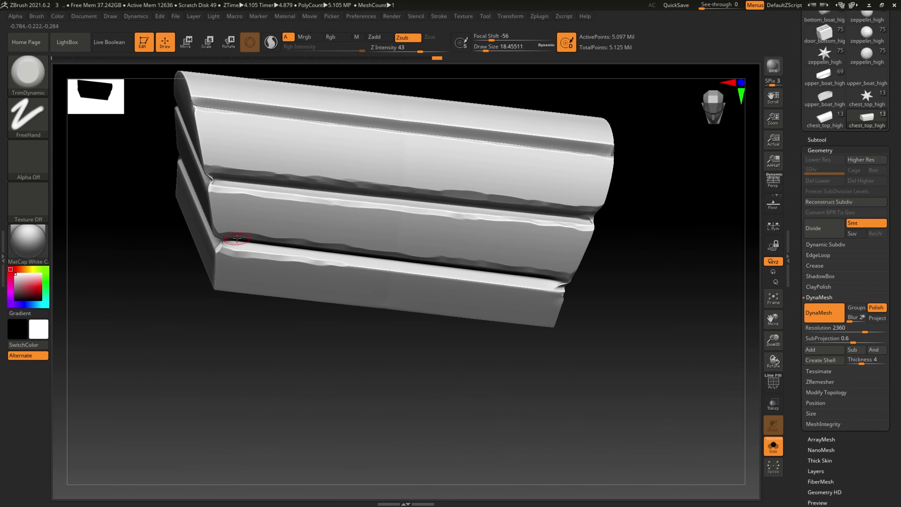
- Chip uneven wear along the lid's plank grooves, checking them from several angles
{"action": "mouse_move", "coordinate": [567, 292]}
{"action": "left_mouse_down"}
{"action": "mouse_move", "coordinate": [258, 271]}
{"action": "mouse_move", "coordinate": [674, 397]}
{"action": "left_mouse_up"}
{"action": "left_click", "coordinate": [773, 446]}
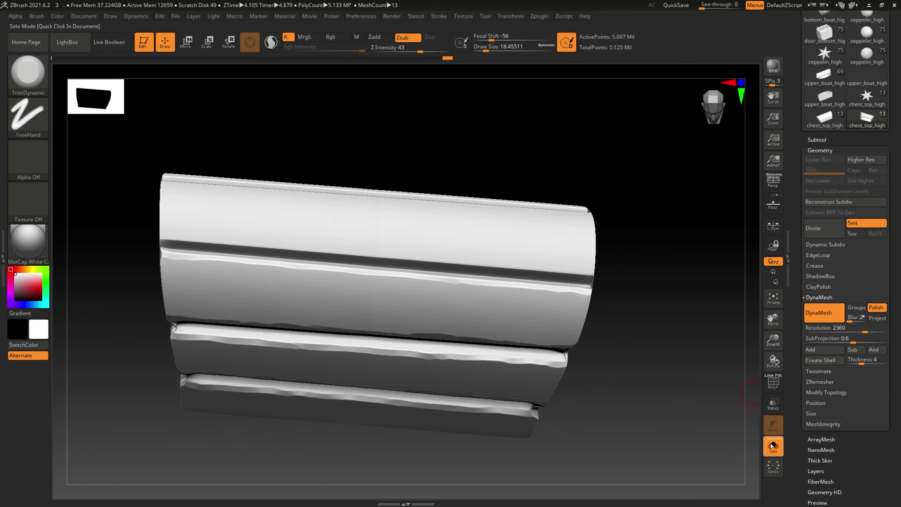
{"action": "left_click_drag", "start_coordinate": [303, 251], "coordinate": [304, 249]}
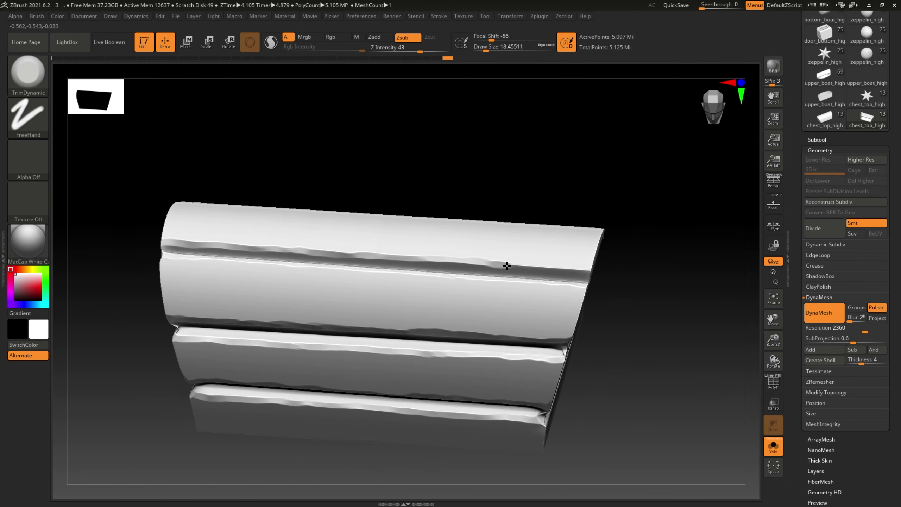
{"action": "left_click_drag", "start_coordinate": [648, 237], "coordinate": [387, 284]}
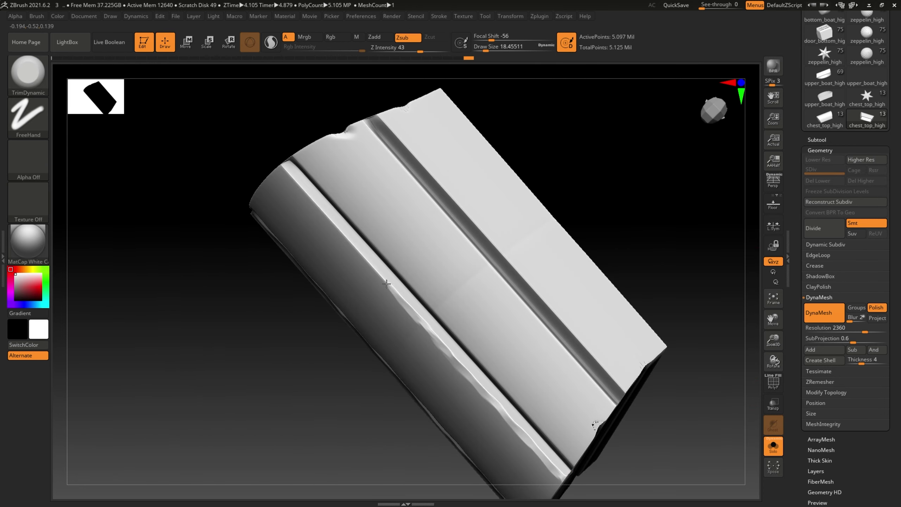
{"action": "left_click_drag", "start_coordinate": [328, 217], "coordinate": [537, 382]}
{"action": "mouse_move", "coordinate": [330, 198]}
{"action": "left_mouse_down"}
{"action": "mouse_move", "coordinate": [499, 405]}
{"action": "mouse_move", "coordinate": [459, 247]}
{"action": "mouse_move", "coordinate": [253, 237]}
{"action": "left_mouse_up"}
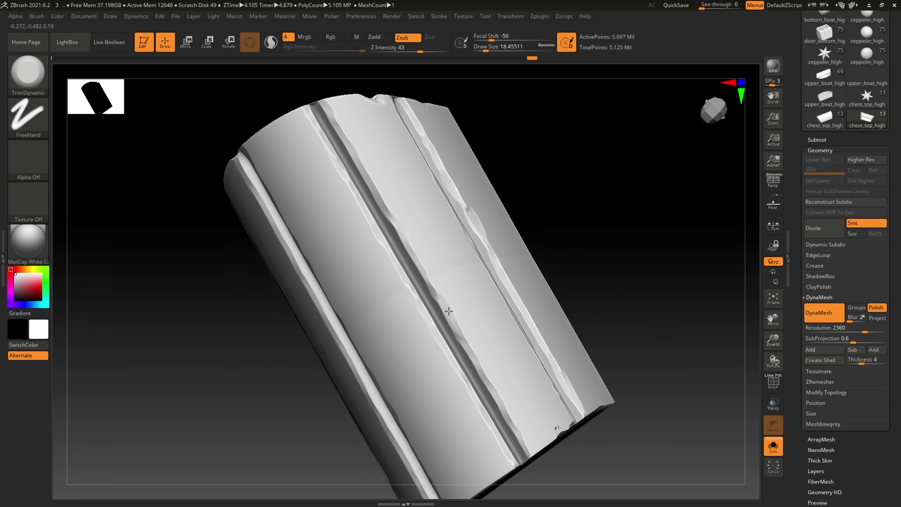
{"action": "left_click_drag", "start_coordinate": [413, 331], "coordinate": [381, 282]}
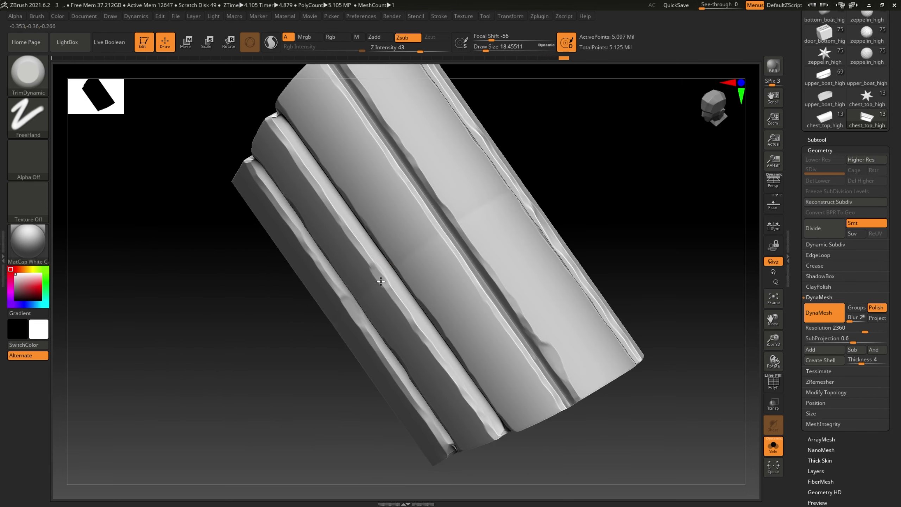
{"action": "mouse_move", "coordinate": [528, 362]}
{"action": "left_mouse_down"}
{"action": "mouse_move", "coordinate": [551, 150]}
{"action": "mouse_move", "coordinate": [517, 384]}
{"action": "left_mouse_up"}
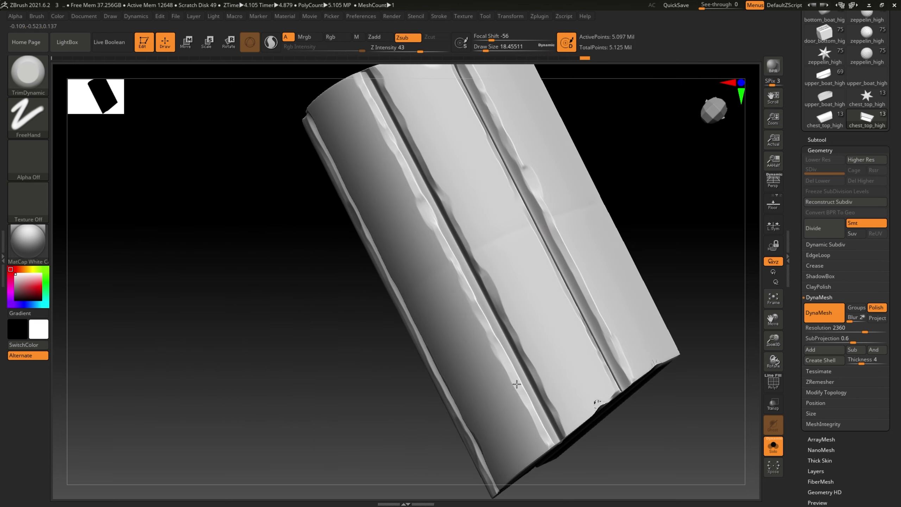
{"action": "mouse_move", "coordinate": [649, 170]}
{"action": "left_mouse_down"}
{"action": "mouse_move", "coordinate": [608, 284]}
{"action": "mouse_move", "coordinate": [615, 161]}
{"action": "mouse_move", "coordinate": [262, 352]}
{"action": "mouse_move", "coordinate": [322, 322]}
{"action": "mouse_move", "coordinate": [417, 338]}
{"action": "mouse_move", "coordinate": [520, 428]}
{"action": "mouse_move", "coordinate": [307, 314]}
{"action": "mouse_move", "coordinate": [297, 285]}
{"action": "left_mouse_up"}
- Load the hPolish brush (BHP) and orbit to inspect the chipped plank edges
{"action": "key", "text": "b"}
{"action": "key", "text": "h"}
{"action": "key", "text": "p"}
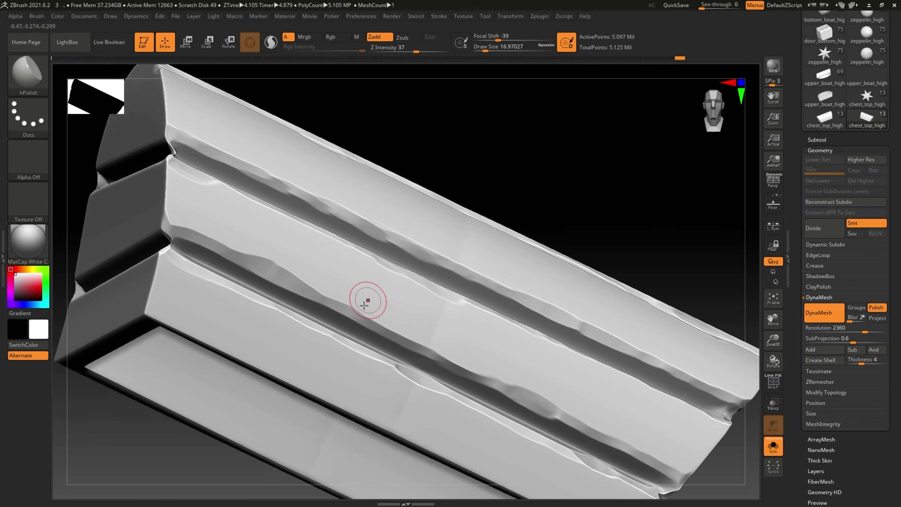
{"action": "left_click_drag", "start_coordinate": [364, 306], "coordinate": [544, 129]}
{"action": "left_click_drag", "start_coordinate": [382, 302], "coordinate": [310, 276]}
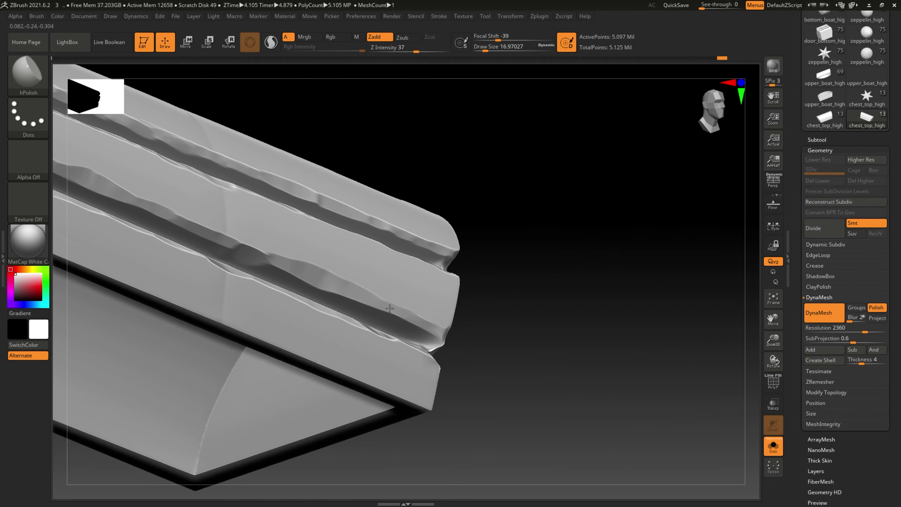
{"action": "left_click_drag", "start_coordinate": [390, 308], "coordinate": [631, 297]}
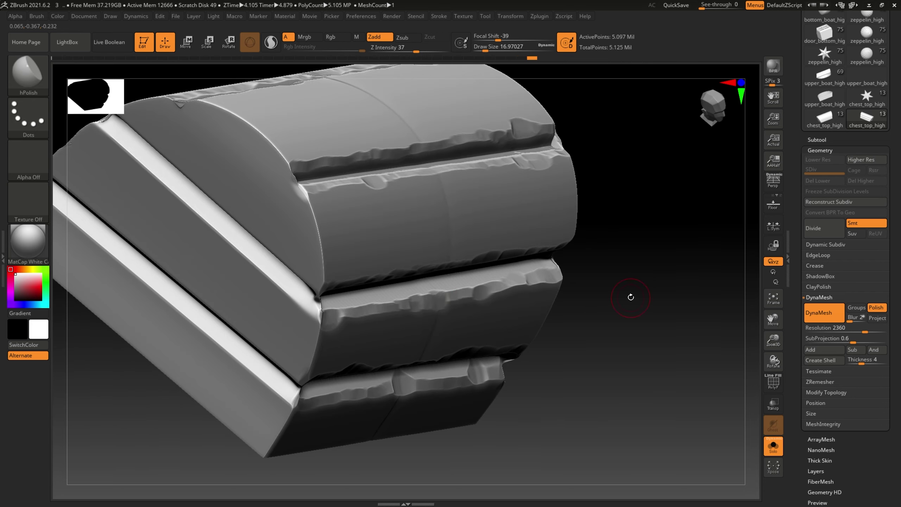
{"action": "left_click_drag", "start_coordinate": [427, 301], "coordinate": [333, 276]}
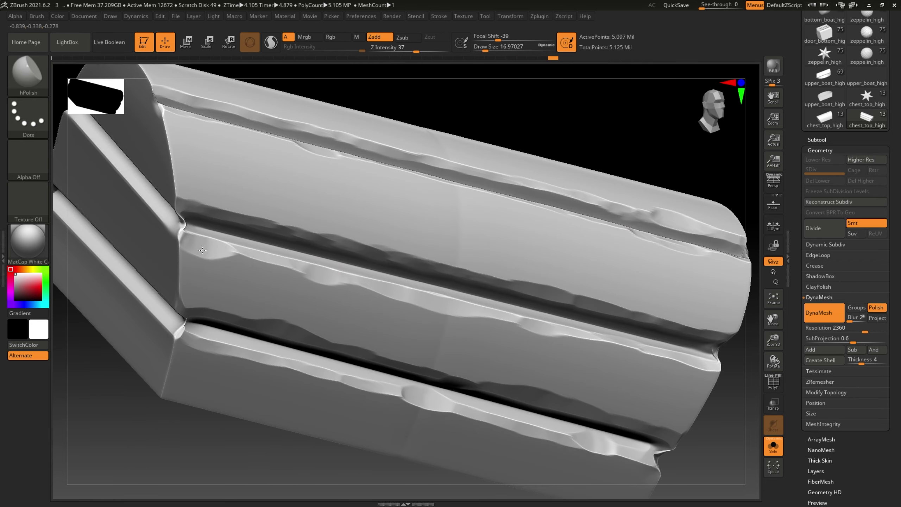
- Inspect the dented plank grooves up close from below and near-vertical angles
{"action": "mouse_move", "coordinate": [202, 250]}
{"action": "left_mouse_down"}
{"action": "mouse_move", "coordinate": [680, 272]}
{"action": "mouse_move", "coordinate": [571, 382]}
{"action": "mouse_move", "coordinate": [585, 380]}
{"action": "mouse_move", "coordinate": [435, 376]}
{"action": "mouse_move", "coordinate": [505, 185]}
{"action": "left_mouse_up"}
{"action": "mouse_move", "coordinate": [277, 270]}
{"action": "left_mouse_down"}
{"action": "mouse_move", "coordinate": [565, 403]}
{"action": "mouse_move", "coordinate": [294, 200]}
{"action": "left_mouse_up"}
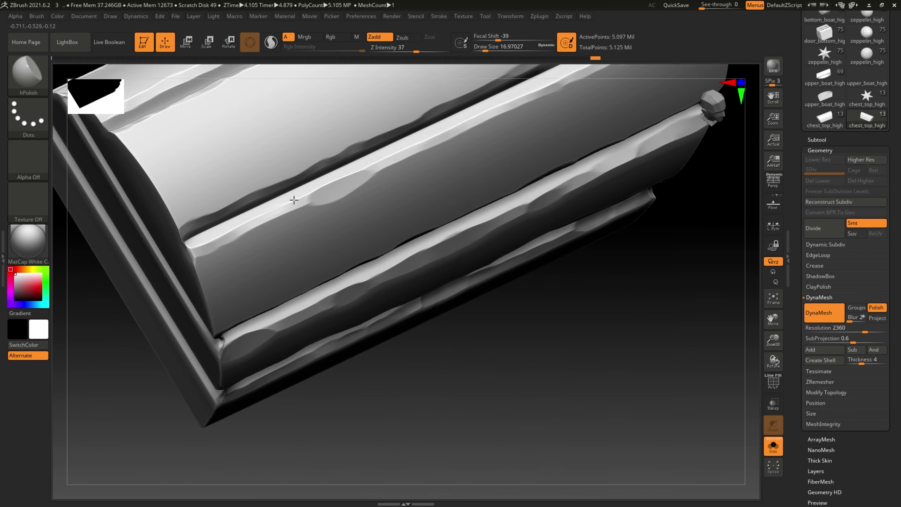
{"action": "mouse_move", "coordinate": [580, 326]}
{"action": "left_mouse_down"}
{"action": "mouse_move", "coordinate": [451, 183]}
{"action": "mouse_move", "coordinate": [663, 204]}
{"action": "mouse_move", "coordinate": [463, 218]}
{"action": "mouse_move", "coordinate": [483, 220]}
{"action": "mouse_move", "coordinate": [648, 192]}
{"action": "mouse_move", "coordinate": [417, 220]}
{"action": "left_mouse_up"}
{"action": "mouse_move", "coordinate": [318, 214]}
{"action": "left_mouse_down"}
{"action": "mouse_move", "coordinate": [461, 199]}
{"action": "mouse_move", "coordinate": [644, 161]}
{"action": "mouse_move", "coordinate": [334, 302]}
{"action": "left_mouse_up"}
{"action": "mouse_move", "coordinate": [444, 249]}
{"action": "left_mouse_down"}
{"action": "mouse_move", "coordinate": [514, 244]}
{"action": "mouse_move", "coordinate": [346, 266]}
{"action": "left_mouse_up"}
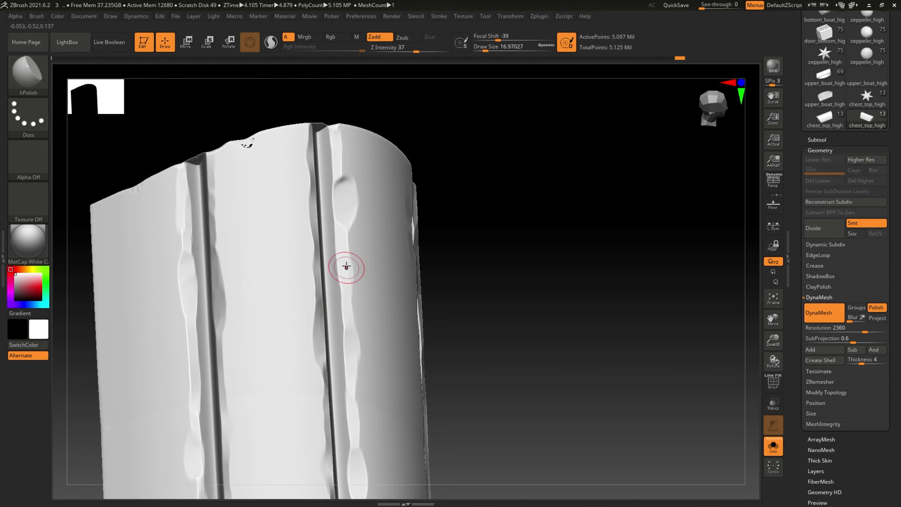
{"action": "left_click_drag", "start_coordinate": [365, 196], "coordinate": [276, 117]}
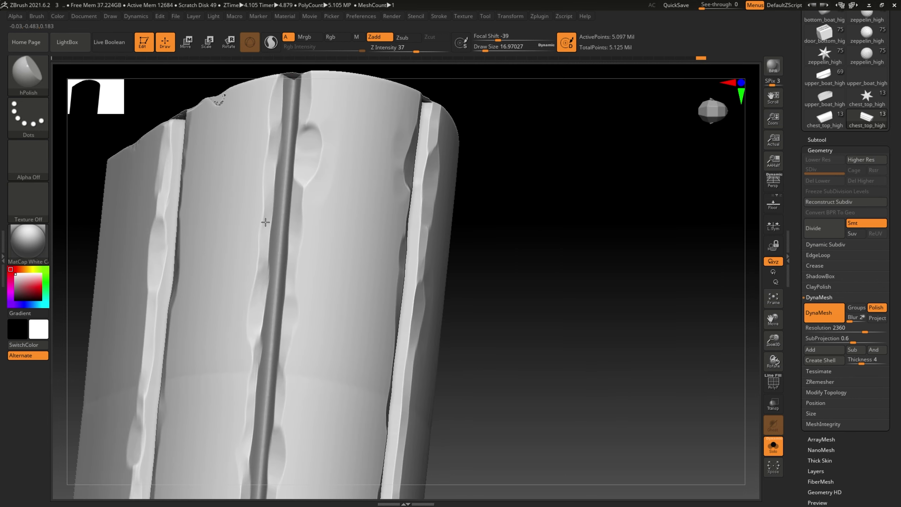
- Check the plank's end and groove, then zoom out to the whole treasure chest
{"action": "left_click", "coordinate": [26, 251]}
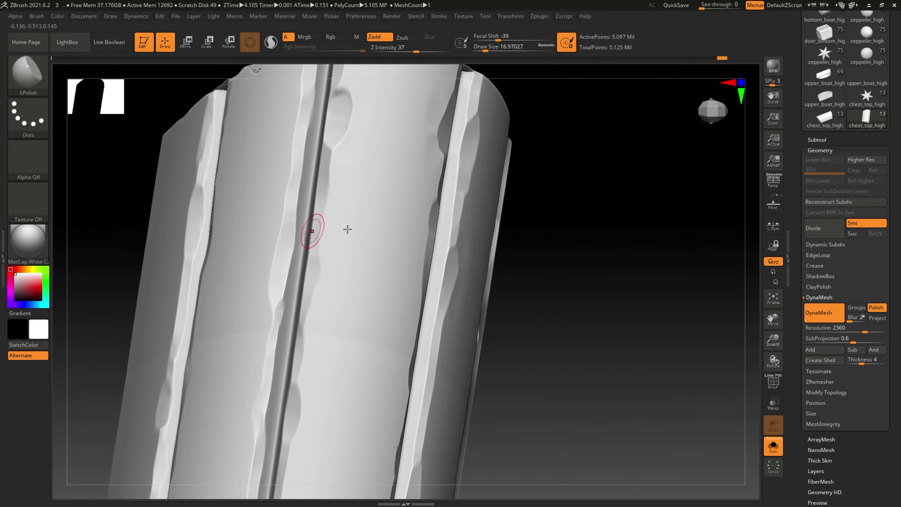
{"action": "mouse_move", "coordinate": [263, 301]}
{"action": "right_mouse_down"}
{"action": "mouse_move", "coordinate": [241, 238]}
{"action": "mouse_move", "coordinate": [251, 312]}
{"action": "mouse_move", "coordinate": [402, 332]}
{"action": "right_mouse_up"}
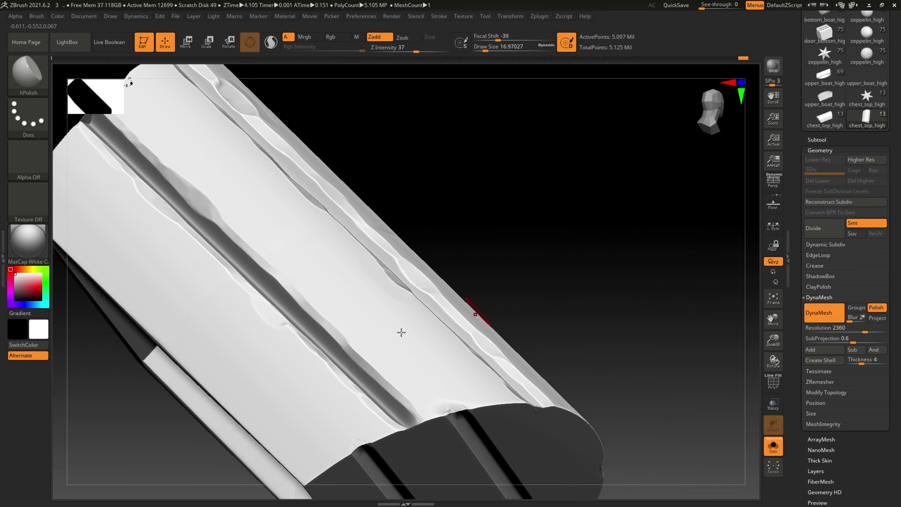
{"action": "mouse_move", "coordinate": [301, 300]}
{"action": "right_mouse_down"}
{"action": "mouse_move", "coordinate": [513, 207]}
{"action": "mouse_move", "coordinate": [361, 192]}
{"action": "right_mouse_up"}
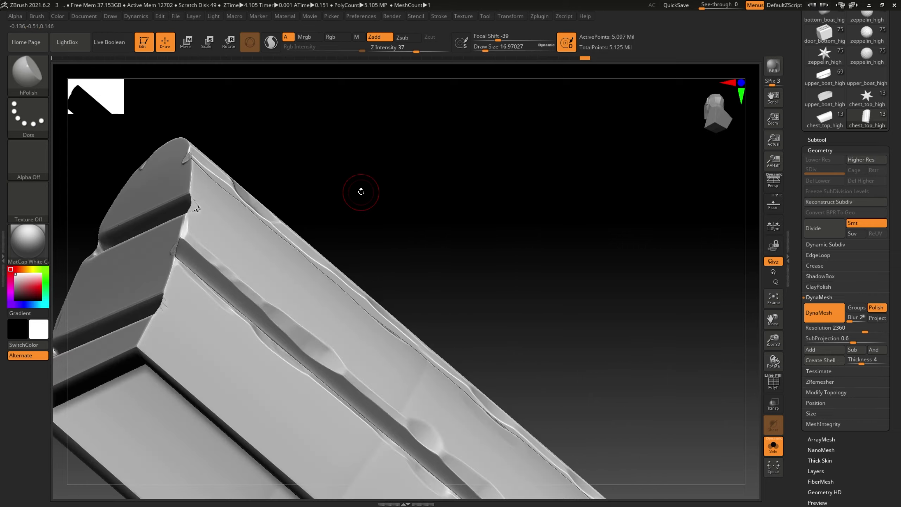
{"action": "right_click_drag", "start_coordinate": [198, 249], "coordinate": [160, 217]}
{"action": "mouse_move", "coordinate": [240, 317]}
{"action": "right_mouse_down"}
{"action": "mouse_move", "coordinate": [502, 252]}
{"action": "mouse_move", "coordinate": [642, 349]}
{"action": "mouse_move", "coordinate": [569, 256]}
{"action": "right_mouse_up"}
{"action": "right_click_drag", "start_coordinate": [442, 293], "coordinate": [436, 302]}
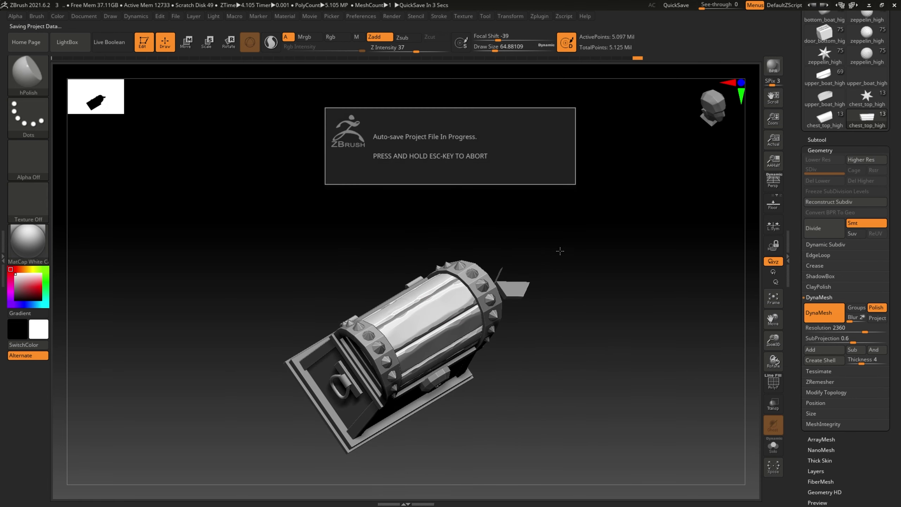
- Load the Orb_Cracks brush from the brush palette and orbit the chest to a tilted angle
{"action": "mouse_move", "coordinate": [492, 205]}
{"action": "right_mouse_down"}
{"action": "mouse_move", "coordinate": [559, 246]}
{"action": "mouse_move", "coordinate": [594, 233]}
{"action": "mouse_move", "coordinate": [414, 272]}
{"action": "mouse_move", "coordinate": [529, 197]}
{"action": "mouse_move", "coordinate": [487, 178]}
{"action": "mouse_move", "coordinate": [444, 289]}
{"action": "right_mouse_up"}
{"action": "key", "text": "b"}
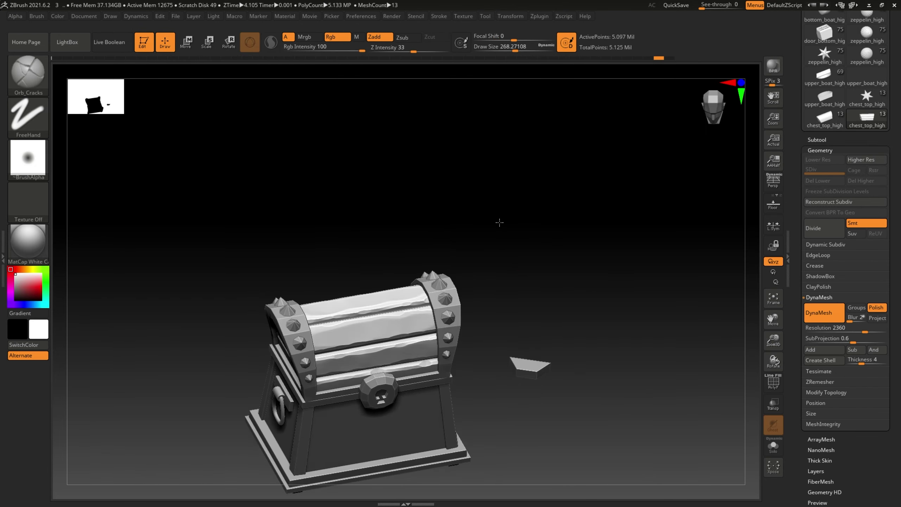
{"action": "left_click", "coordinate": [440, 17]}
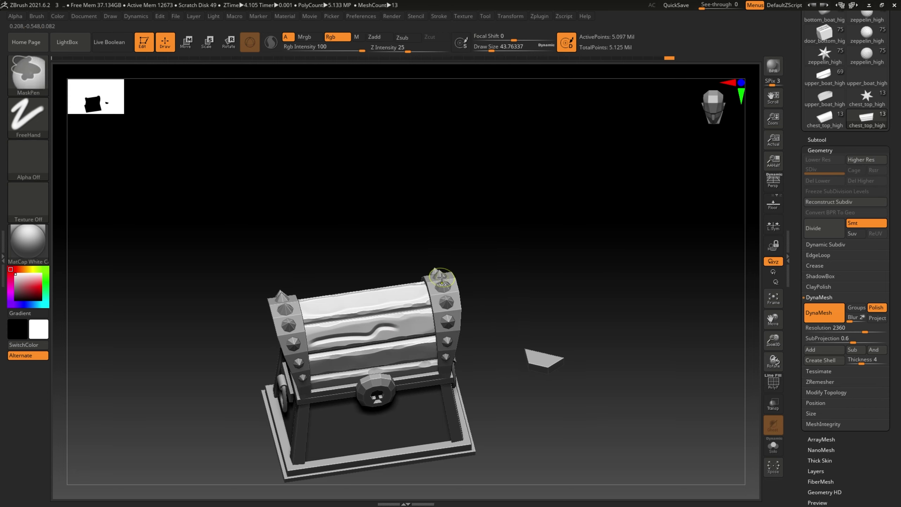
{"action": "key", "text": "ctrl"}
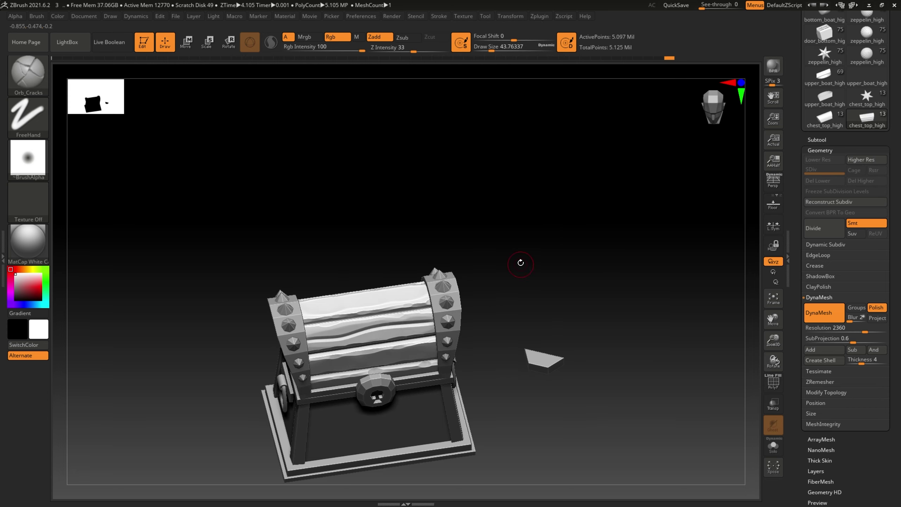
{"action": "mouse_move", "coordinate": [520, 261]}
{"action": "right_mouse_down"}
{"action": "mouse_move", "coordinate": [468, 213]}
{"action": "mouse_move", "coordinate": [371, 250]}
{"action": "mouse_move", "coordinate": [420, 201]}
{"action": "mouse_move", "coordinate": [411, 186]}
{"action": "mouse_move", "coordinate": [277, 276]}
{"action": "mouse_move", "coordinate": [361, 139]}
{"action": "mouse_move", "coordinate": [351, 297]}
{"action": "mouse_move", "coordinate": [453, 298]}
{"action": "right_mouse_up"}
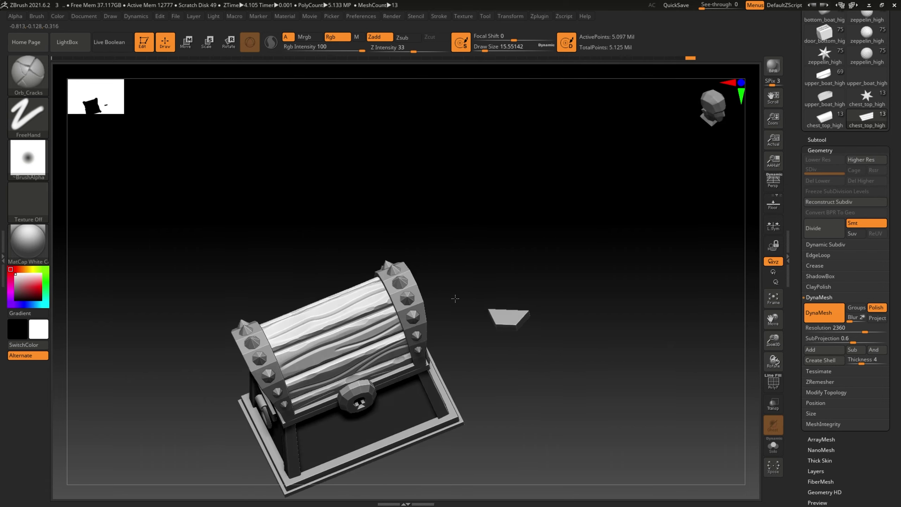
- Load the Orb_Pinch brush and pinch a sharp crease along a lid plank groove
{"action": "key", "text": "b"}
{"action": "left_click", "coordinate": [279, 223]}
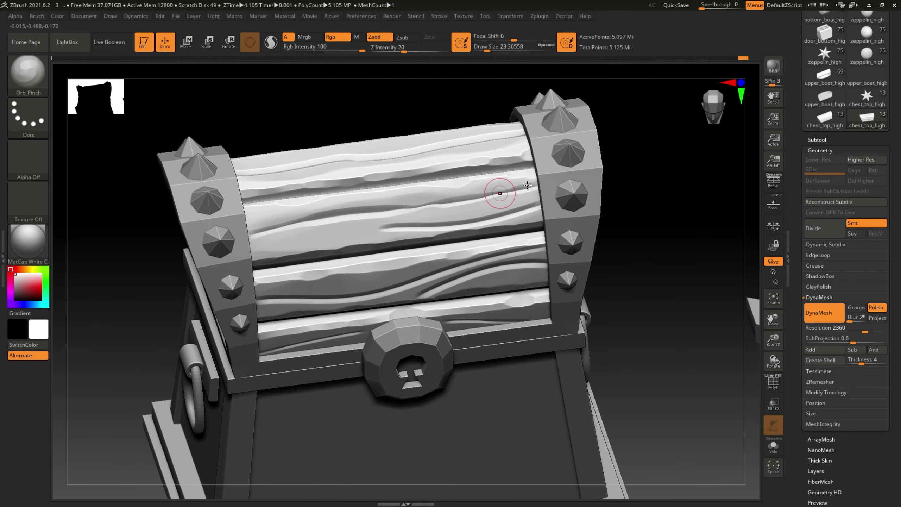
{"action": "right_click_drag", "start_coordinate": [500, 193], "coordinate": [410, 290]}
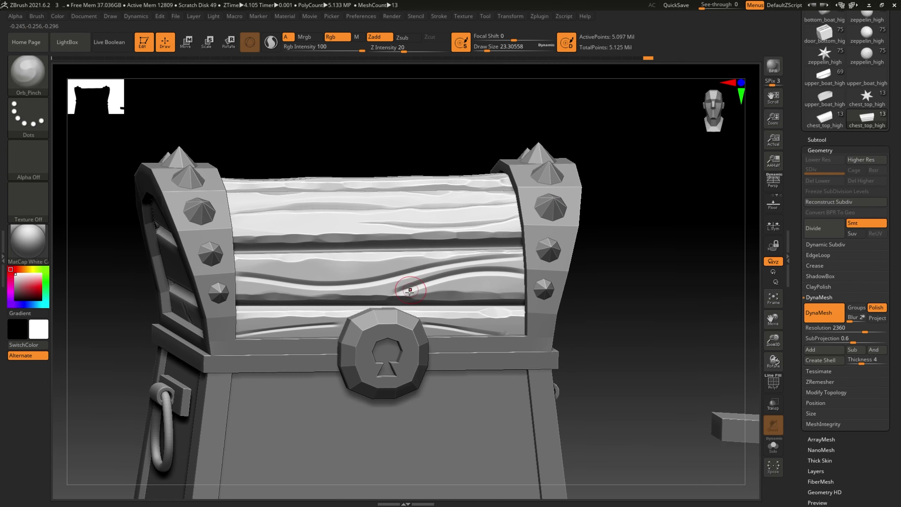
{"action": "left_click_drag", "start_coordinate": [451, 274], "coordinate": [447, 282]}
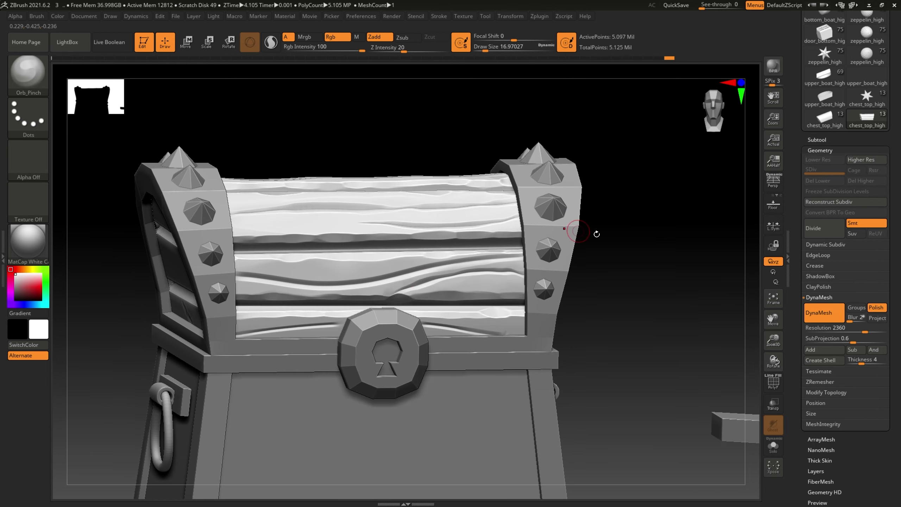
{"action": "key", "text": "b"}
{"action": "key", "text": "Escape"}
{"action": "key", "text": "b"}
{"action": "key", "text": "Escape"}
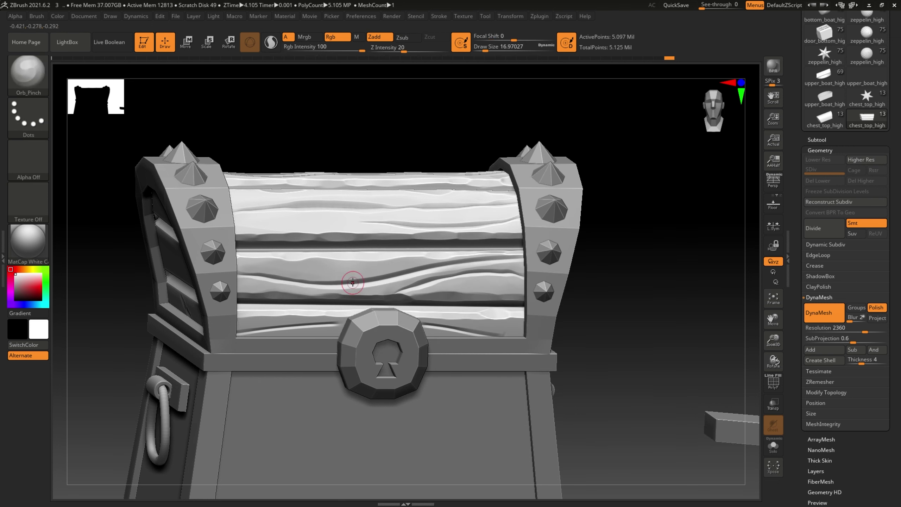
- Orbit over the lid to inspect the pinched front planks, ending on a front view
{"action": "mouse_move", "coordinate": [504, 255]}
{"action": "right_mouse_down"}
{"action": "mouse_move", "coordinate": [289, 331]}
{"action": "mouse_move", "coordinate": [480, 312]}
{"action": "mouse_move", "coordinate": [532, 270]}
{"action": "mouse_move", "coordinate": [617, 241]}
{"action": "mouse_move", "coordinate": [392, 296]}
{"action": "mouse_move", "coordinate": [581, 276]}
{"action": "mouse_move", "coordinate": [392, 262]}
{"action": "right_mouse_up"}
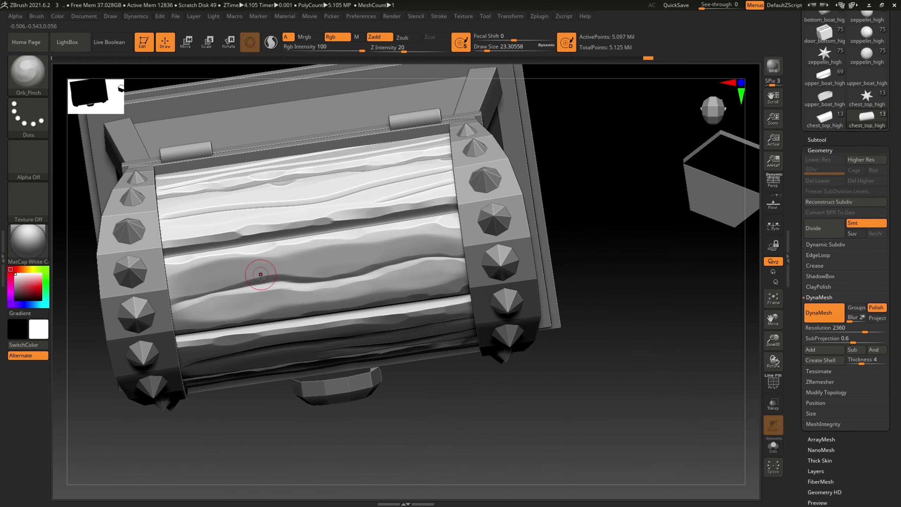
{"action": "mouse_move", "coordinate": [623, 201]}
{"action": "right_mouse_down"}
{"action": "mouse_move", "coordinate": [551, 236]}
{"action": "mouse_move", "coordinate": [427, 248]}
{"action": "right_mouse_up"}
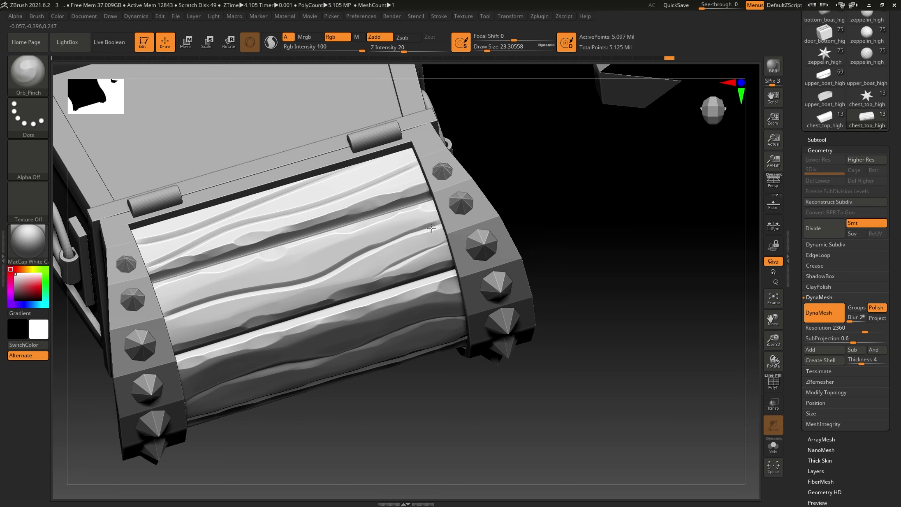
{"action": "right_click_drag", "start_coordinate": [169, 299], "coordinate": [360, 225]}
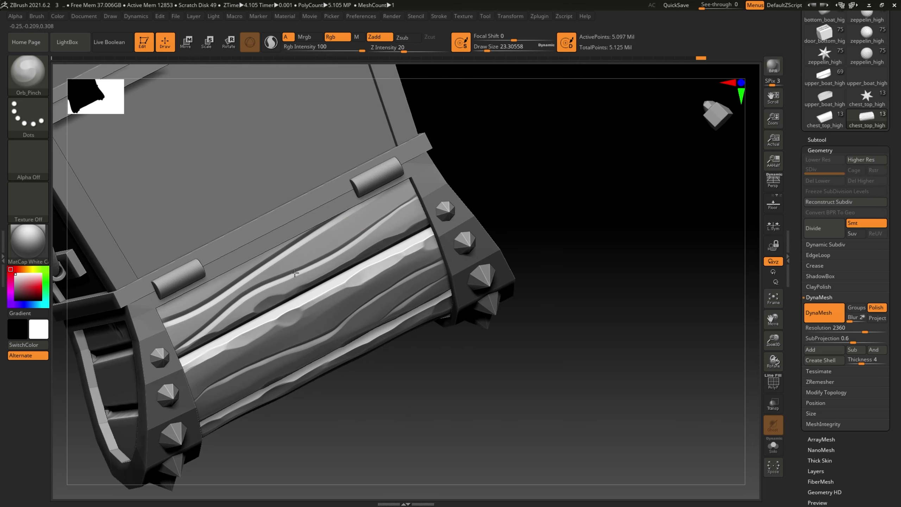
{"action": "right_click_drag", "start_coordinate": [248, 267], "coordinate": [205, 294]}
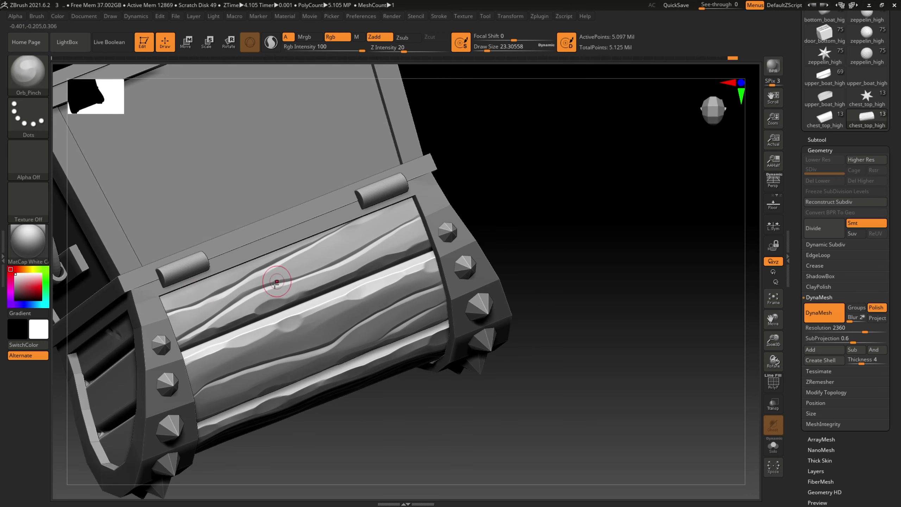
{"action": "mouse_move", "coordinate": [276, 284]}
{"action": "right_mouse_down"}
{"action": "mouse_move", "coordinate": [507, 135]}
{"action": "mouse_move", "coordinate": [533, 241]}
{"action": "mouse_move", "coordinate": [367, 199]}
{"action": "right_mouse_up"}
- Switch to the Clay brush with round Alpha 58 and orbit the chest
{"action": "key", "text": "b"}
{"action": "key", "text": "c"}
{"action": "key", "text": "l"}
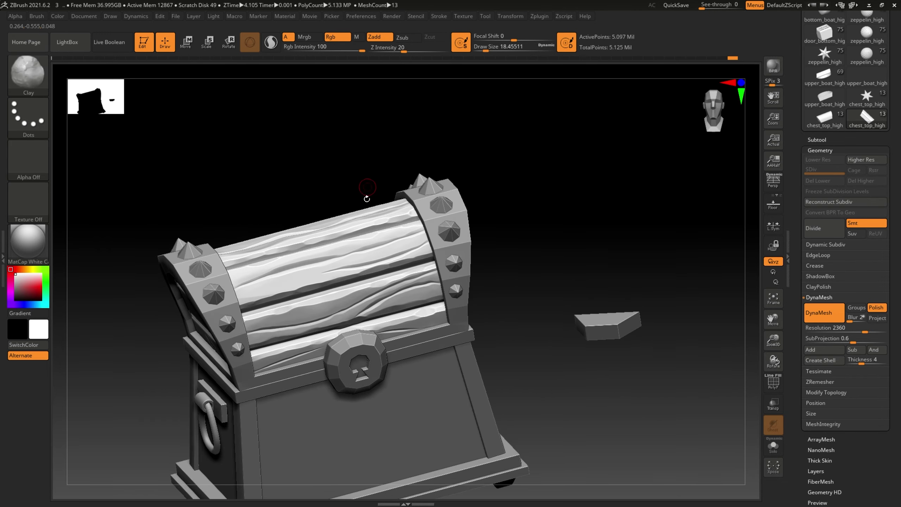
{"action": "key", "text": "alt+a"}
{"action": "left_click", "coordinate": [286, 280]}
{"action": "mouse_move", "coordinate": [318, 254]}
{"action": "right_mouse_down"}
{"action": "mouse_move", "coordinate": [525, 181]}
{"action": "mouse_move", "coordinate": [529, 213]}
{"action": "mouse_move", "coordinate": [503, 147]}
{"action": "mouse_move", "coordinate": [507, 213]}
{"action": "mouse_move", "coordinate": [328, 340]}
{"action": "mouse_move", "coordinate": [238, 302]}
{"action": "right_mouse_up"}
{"action": "right_click_drag", "start_coordinate": [400, 177], "coordinate": [405, 217]}
- Save the treasure chest project into the Orb brush pack folder
{"action": "key", "text": "ctrl+s"}
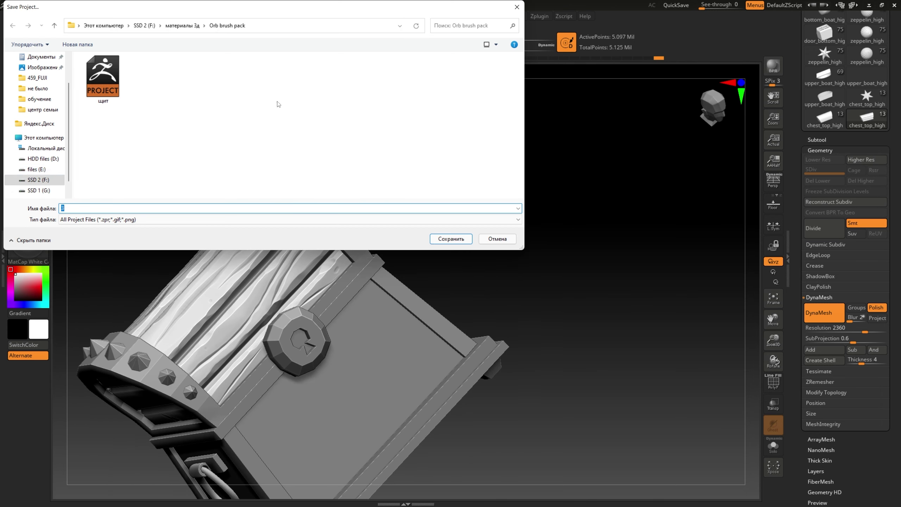
{"action": "left_click", "coordinate": [40, 156]}
{"action": "key", "text": "Return"}
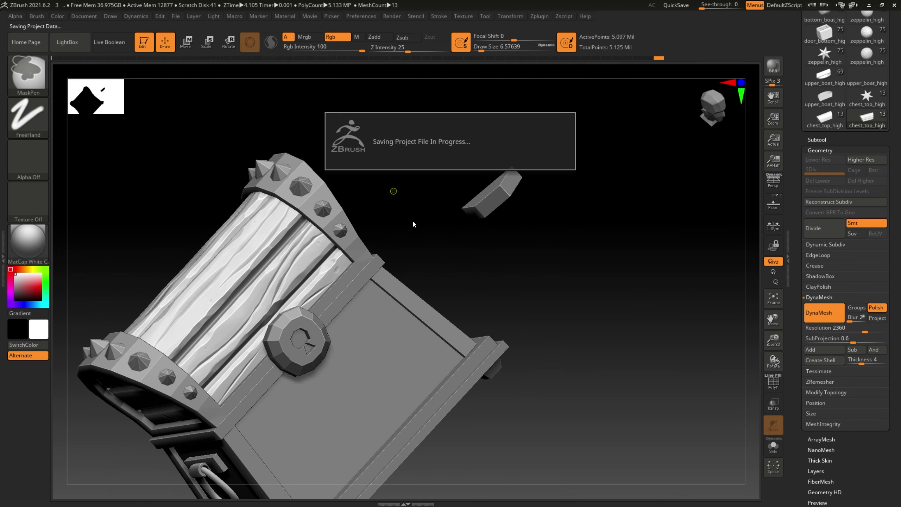
{"action": "mouse_move", "coordinate": [412, 221]}
{"action": "right_mouse_down", "text": "shift"}
{"action": "mouse_move", "coordinate": [657, 183]}
{"action": "mouse_move", "coordinate": [579, 191]}
{"action": "right_mouse_up", "text": "shift"}
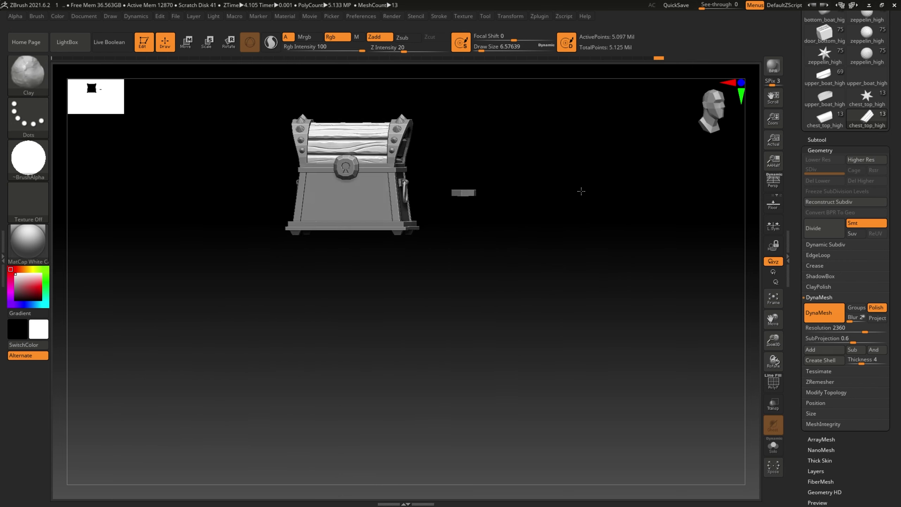
- Solo the lid and carve wavy grain grooves across its rounded end, undoing one stroke
{"action": "left_click", "coordinate": [773, 446]}
{"action": "right_click_drag", "start_coordinate": [444, 284], "coordinate": [431, 189], "text": "alt"}
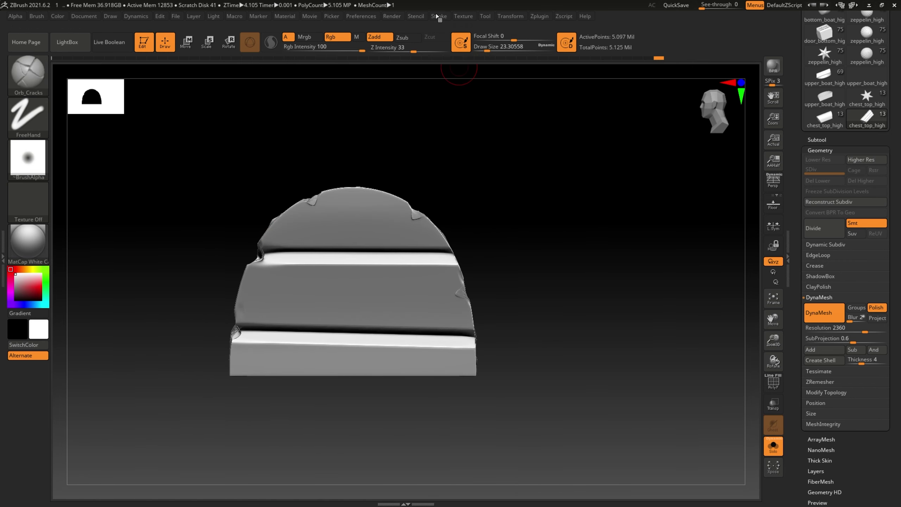
{"action": "mouse_move", "coordinate": [280, 229]}
{"action": "left_mouse_down"}
{"action": "mouse_move", "coordinate": [389, 218]}
{"action": "mouse_move", "coordinate": [433, 234]}
{"action": "left_mouse_up"}
{"action": "key", "text": "ctrl+z"}
{"action": "left_click_drag", "start_coordinate": [298, 212], "coordinate": [411, 206]}
{"action": "left_click_drag", "start_coordinate": [241, 279], "coordinate": [461, 281]}
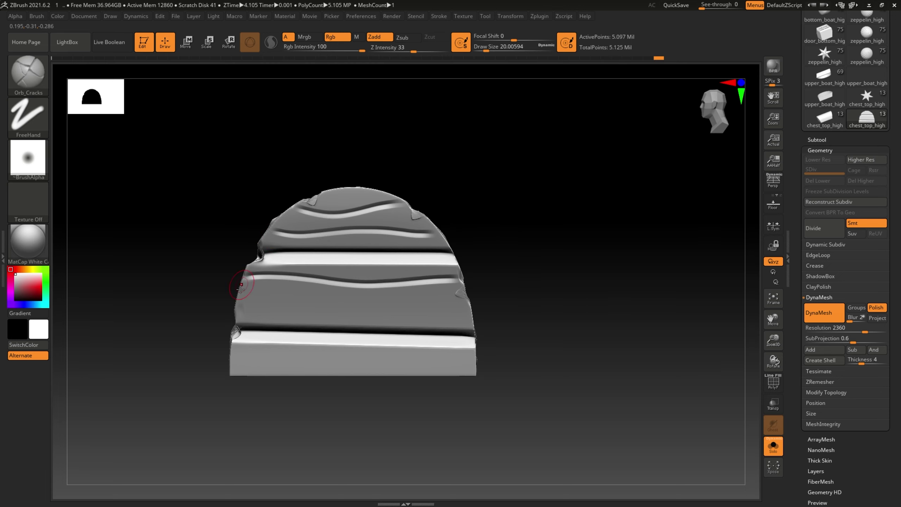
{"action": "left_click_drag", "start_coordinate": [237, 306], "coordinate": [469, 322]}
{"action": "left_click_drag", "start_coordinate": [233, 368], "coordinate": [367, 365]}
- Turn Solo off and orbit to see the grooved lid beside the spiked frame
{"action": "left_click_drag", "start_coordinate": [503, 212], "coordinate": [362, 208]}
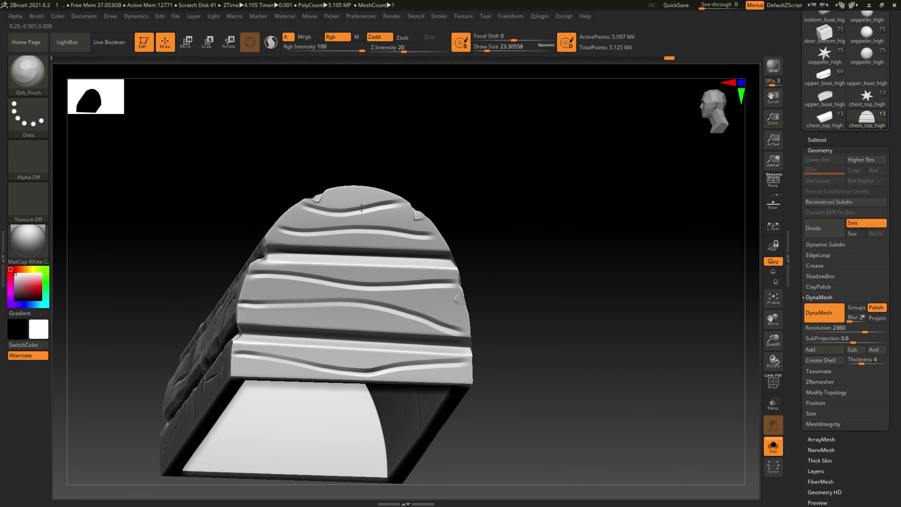
{"action": "left_click", "coordinate": [773, 441]}
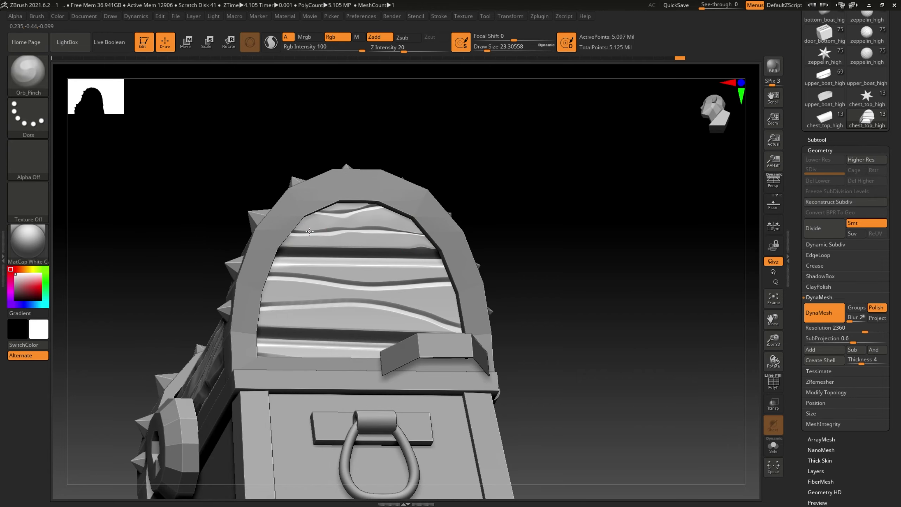
{"action": "right_click_drag", "start_coordinate": [310, 231], "coordinate": [315, 273]}
{"action": "right_click_drag", "start_coordinate": [240, 284], "coordinate": [282, 312]}
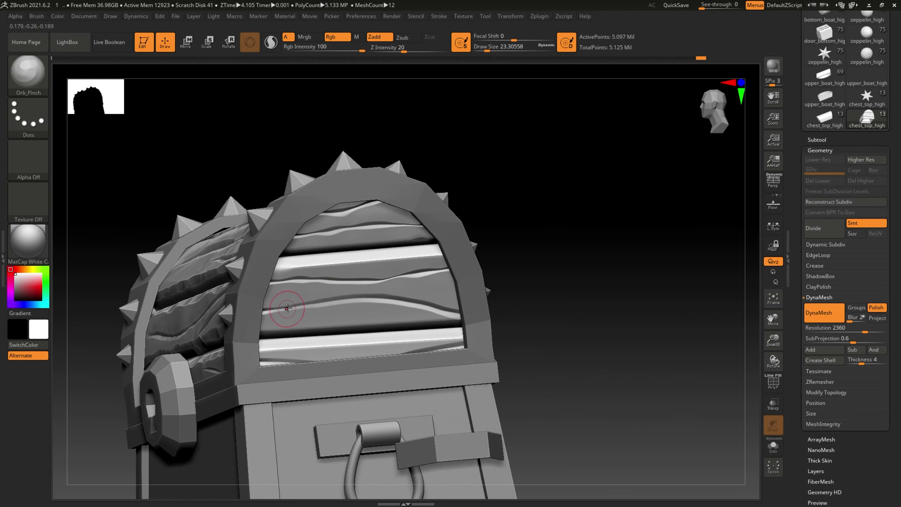
{"action": "right_click_drag", "start_coordinate": [426, 309], "coordinate": [532, 231]}
{"action": "key", "text": "b"}
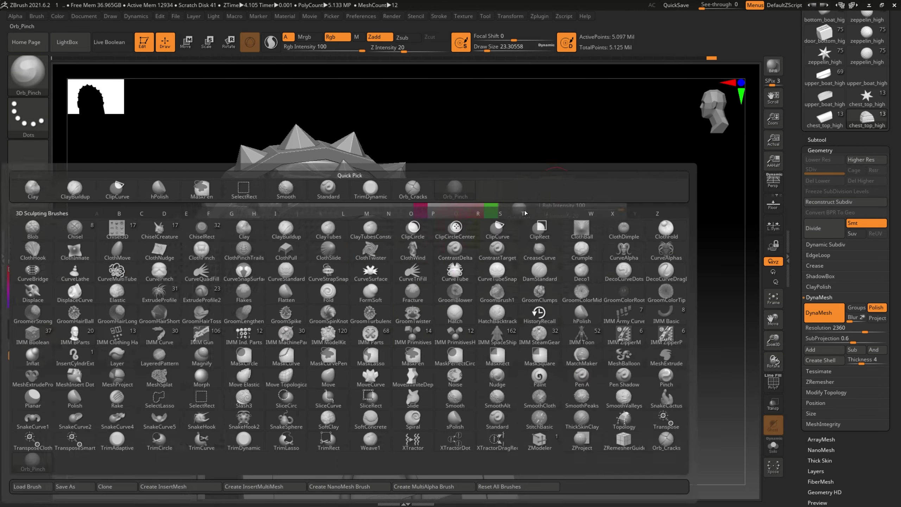
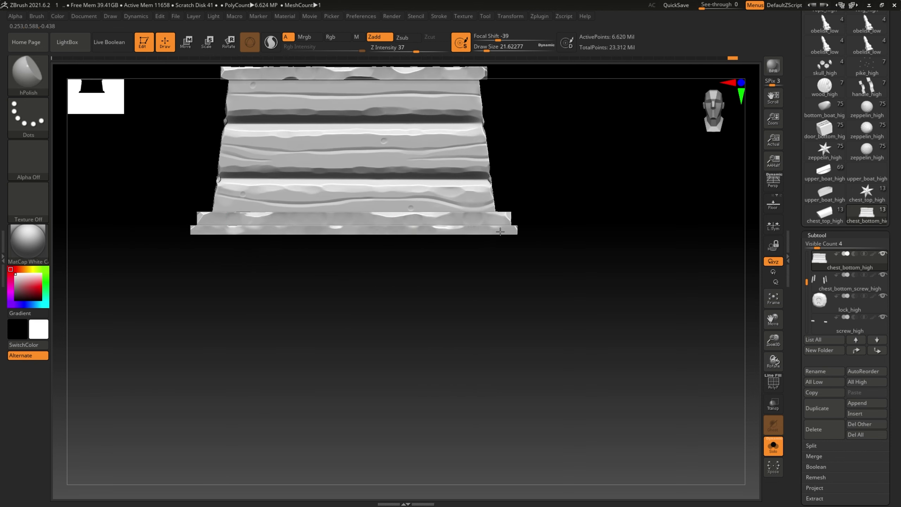
- Frame the chest base from above and preview it with a cavity-revealing material
{"action": "mouse_move", "coordinate": [522, 235]}
{"action": "left_mouse_down", "text": "shift"}
{"action": "mouse_move", "coordinate": [529, 253]}
{"action": "mouse_move", "coordinate": [501, 322]}
{"action": "left_mouse_up", "text": "shift"}
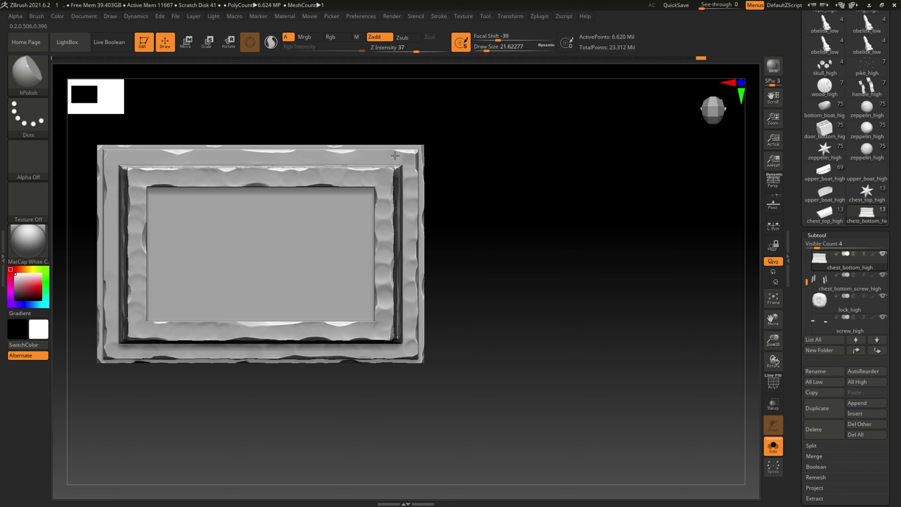
{"action": "left_click_drag", "start_coordinate": [355, 155], "coordinate": [394, 186], "text": "alt"}
{"action": "left_click_drag", "start_coordinate": [308, 136], "coordinate": [364, 161], "text": "alt"}
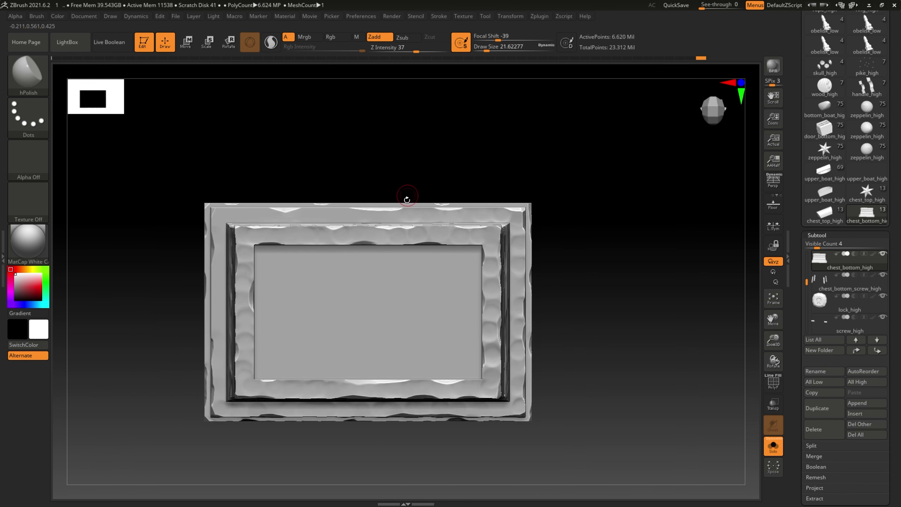
{"action": "left_click_drag", "start_coordinate": [332, 211], "coordinate": [374, 240], "text": "alt"}
{"action": "mouse_move", "coordinate": [270, 245]}
{"action": "left_mouse_down", "text": "alt"}
{"action": "mouse_move", "coordinate": [247, 252]}
{"action": "mouse_move", "coordinate": [579, 206]}
{"action": "mouse_move", "coordinate": [251, 257]}
{"action": "left_mouse_up", "text": "alt"}
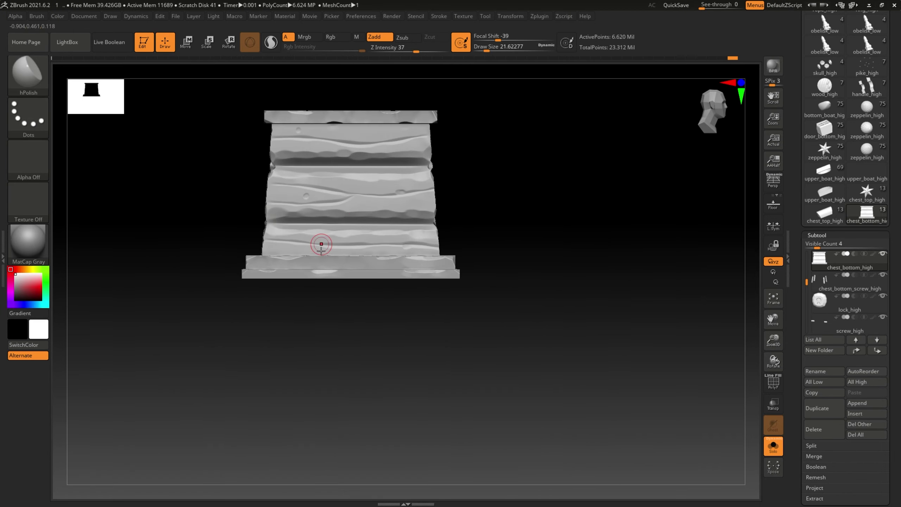
{"action": "left_click_drag", "start_coordinate": [321, 251], "coordinate": [355, 270], "text": "alt"}
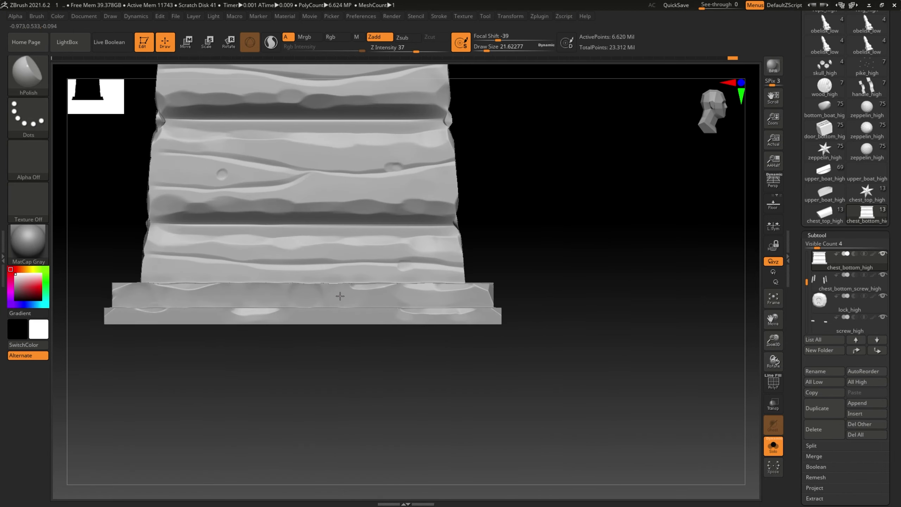
{"action": "key", "text": "m"}
{"action": "left_click", "coordinate": [398, 286]}
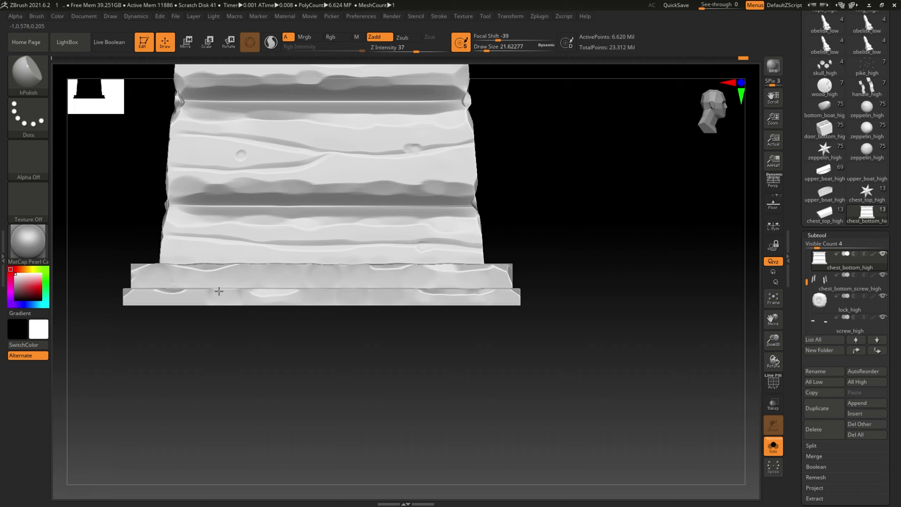
{"action": "mouse_move", "coordinate": [504, 284]}
{"action": "left_mouse_down"}
{"action": "mouse_move", "coordinate": [559, 328]}
{"action": "mouse_move", "coordinate": [306, 413]}
{"action": "mouse_move", "coordinate": [237, 372]}
{"action": "mouse_move", "coordinate": [425, 284]}
{"action": "left_mouse_up"}
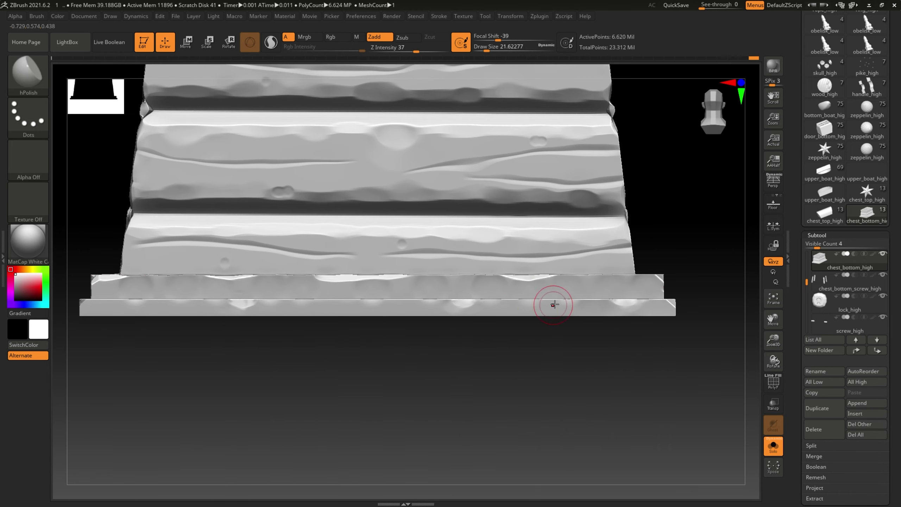
{"action": "mouse_move", "coordinate": [110, 313]}
{"action": "left_mouse_down"}
{"action": "mouse_move", "coordinate": [392, 378]}
{"action": "mouse_move", "coordinate": [227, 306]}
{"action": "mouse_move", "coordinate": [382, 399]}
{"action": "mouse_move", "coordinate": [650, 265]}
{"action": "mouse_move", "coordinate": [596, 386]}
{"action": "left_mouse_up"}
- Save over 1.zpr and DynaMesh the band strips at resolution 2728
{"action": "key", "text": "ctrl+s"}
{"action": "left_click", "coordinate": [463, 240]}
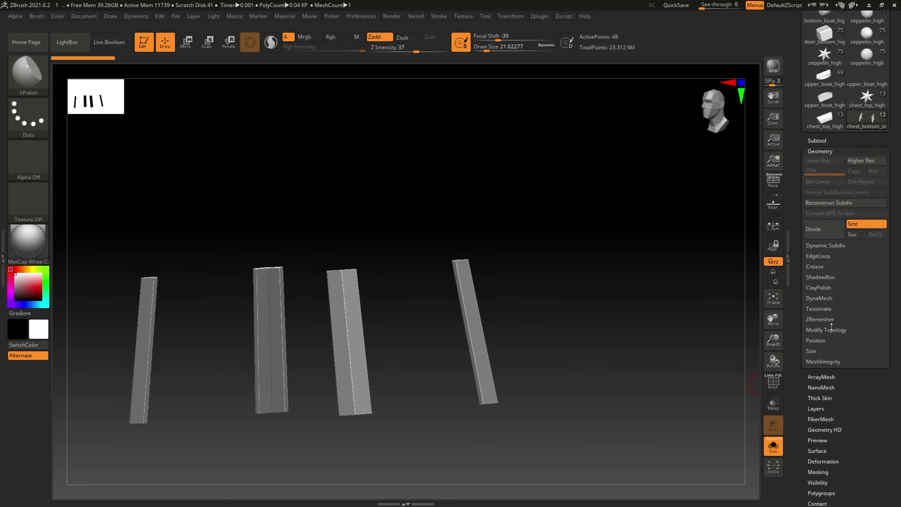
{"action": "left_click_drag", "start_coordinate": [737, 329], "coordinate": [643, 331]}
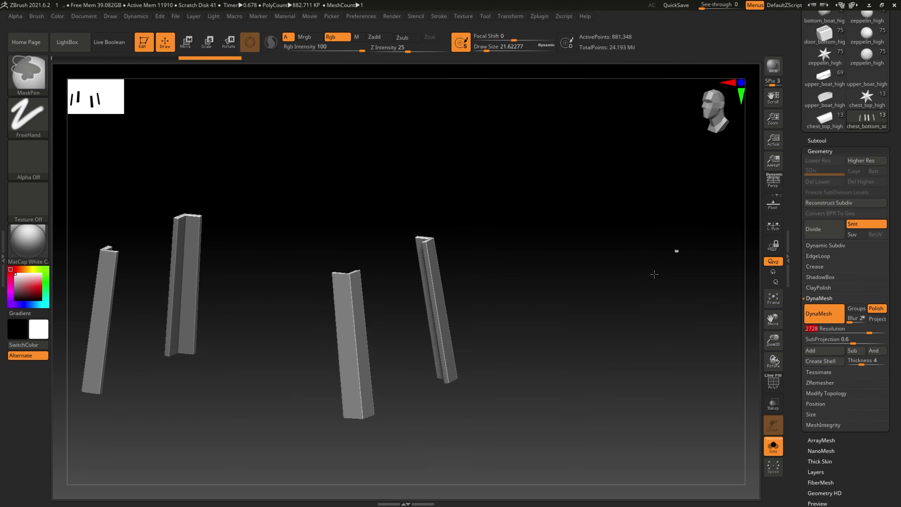
{"action": "left_click_drag", "start_coordinate": [864, 330], "coordinate": [873, 330]}
{"action": "scroll", "coordinate": [363, 290], "scroll_direction": "up", "scroll_amount": 3}
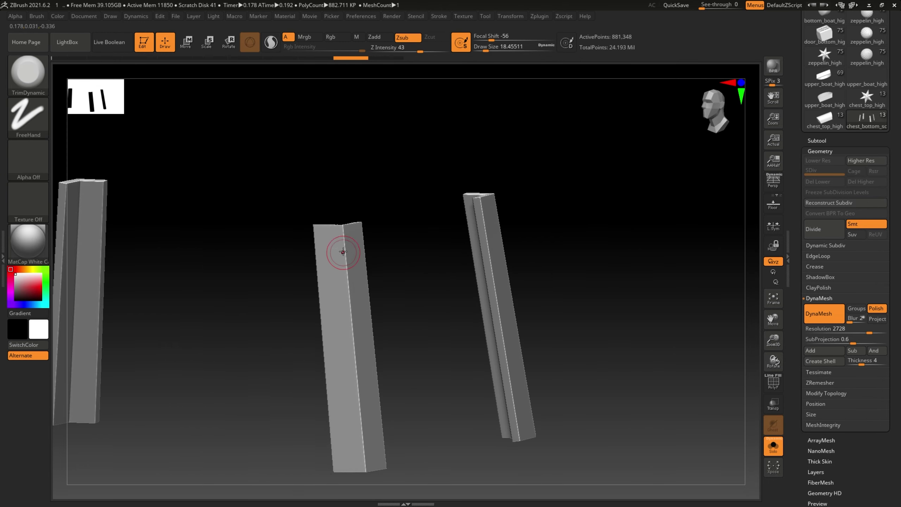
{"action": "left_click_drag", "start_coordinate": [364, 242], "coordinate": [401, 331]}
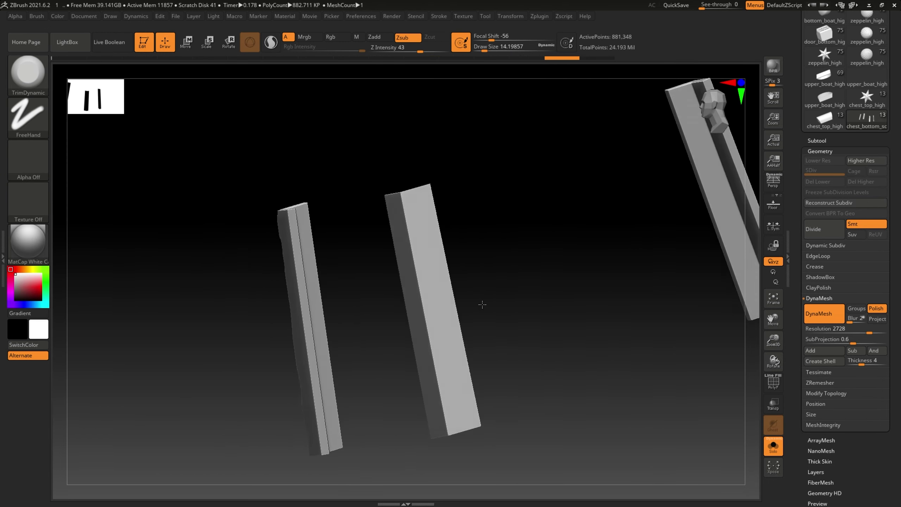
{"action": "mouse_move", "coordinate": [400, 331]}
{"action": "left_mouse_down"}
{"action": "mouse_move", "coordinate": [386, 370]}
{"action": "mouse_move", "coordinate": [535, 380]}
{"action": "mouse_move", "coordinate": [576, 306]}
{"action": "mouse_move", "coordinate": [462, 242]}
{"action": "mouse_move", "coordinate": [460, 330]}
{"action": "mouse_move", "coordinate": [364, 339]}
{"action": "mouse_move", "coordinate": [386, 362]}
{"action": "mouse_move", "coordinate": [361, 285]}
{"action": "left_mouse_up"}
- Polish chipped, worn edges into the band strips with the hPolish brush
{"action": "key", "text": "b"}
{"action": "key", "text": "h"}
{"action": "key", "text": "p"}
{"action": "mouse_move", "coordinate": [359, 296]}
{"action": "right_mouse_down"}
{"action": "mouse_move", "coordinate": [516, 336]}
{"action": "mouse_move", "coordinate": [489, 217]}
{"action": "mouse_move", "coordinate": [409, 344]}
{"action": "mouse_move", "coordinate": [378, 286]}
{"action": "mouse_move", "coordinate": [394, 370]}
{"action": "right_mouse_up"}
{"action": "mouse_move", "coordinate": [468, 219]}
{"action": "right_mouse_down"}
{"action": "mouse_move", "coordinate": [563, 166]}
{"action": "mouse_move", "coordinate": [402, 328]}
{"action": "mouse_move", "coordinate": [410, 226]}
{"action": "mouse_move", "coordinate": [533, 252]}
{"action": "mouse_move", "coordinate": [500, 279]}
{"action": "right_mouse_up"}
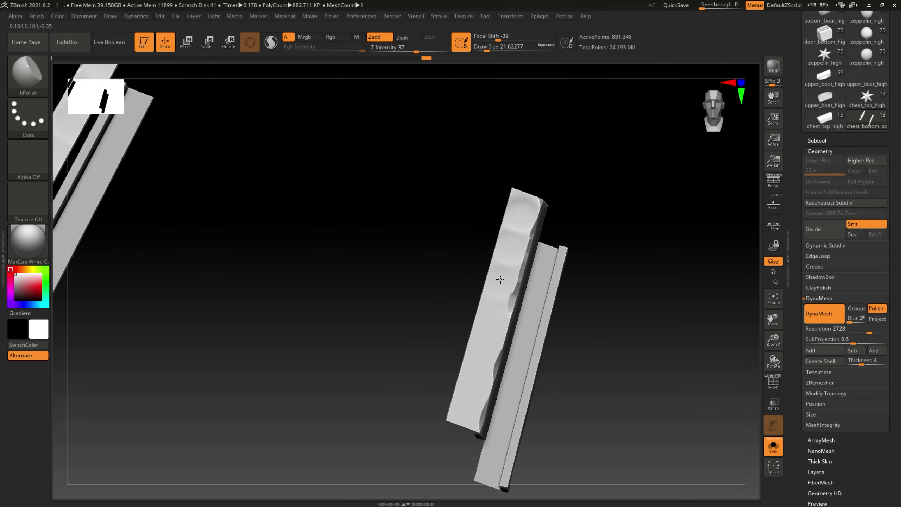
{"action": "mouse_move", "coordinate": [461, 407]}
{"action": "right_mouse_down"}
{"action": "mouse_move", "coordinate": [438, 213]}
{"action": "mouse_move", "coordinate": [372, 323]}
{"action": "mouse_move", "coordinate": [337, 346]}
{"action": "mouse_move", "coordinate": [420, 227]}
{"action": "mouse_move", "coordinate": [452, 268]}
{"action": "mouse_move", "coordinate": [429, 273]}
{"action": "mouse_move", "coordinate": [352, 231]}
{"action": "mouse_move", "coordinate": [423, 299]}
{"action": "mouse_move", "coordinate": [478, 278]}
{"action": "mouse_move", "coordinate": [599, 352]}
{"action": "mouse_move", "coordinate": [535, 262]}
{"action": "mouse_move", "coordinate": [592, 344]}
{"action": "mouse_move", "coordinate": [517, 346]}
{"action": "mouse_move", "coordinate": [563, 268]}
{"action": "mouse_move", "coordinate": [574, 337]}
{"action": "mouse_move", "coordinate": [400, 332]}
{"action": "mouse_move", "coordinate": [630, 282]}
{"action": "mouse_move", "coordinate": [256, 369]}
{"action": "mouse_move", "coordinate": [509, 296]}
{"action": "mouse_move", "coordinate": [569, 336]}
{"action": "mouse_move", "coordinate": [569, 282]}
{"action": "mouse_move", "coordinate": [422, 403]}
{"action": "mouse_move", "coordinate": [563, 267]}
{"action": "mouse_move", "coordinate": [564, 243]}
{"action": "mouse_move", "coordinate": [670, 239]}
{"action": "mouse_move", "coordinate": [359, 336]}
{"action": "mouse_move", "coordinate": [694, 272]}
{"action": "mouse_move", "coordinate": [338, 366]}
{"action": "right_mouse_up"}
- Solo the lock_high subtool and DynaMesh it at resolution 2616
{"action": "left_click", "coordinate": [773, 446]}
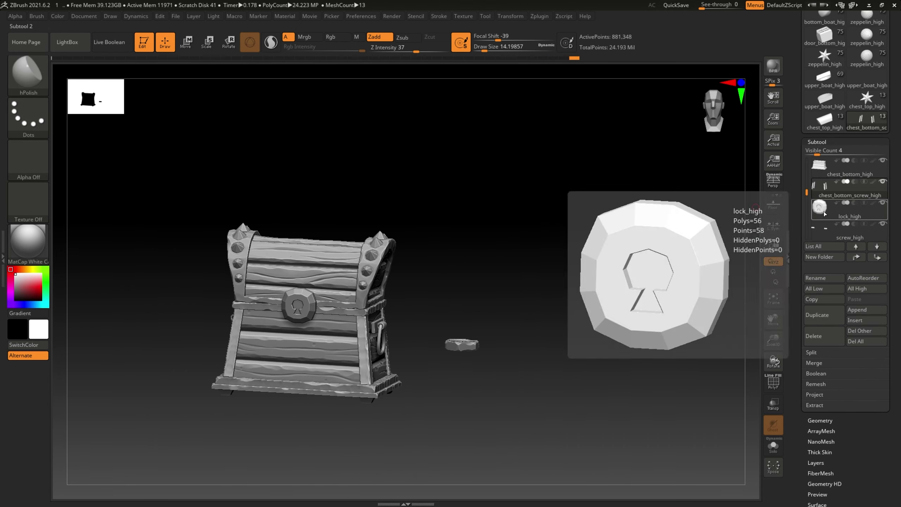
{"action": "left_click", "coordinate": [867, 119]}
{"action": "left_click", "coordinate": [773, 447]}
{"action": "left_click_drag", "start_coordinate": [820, 332], "coordinate": [869, 334]}
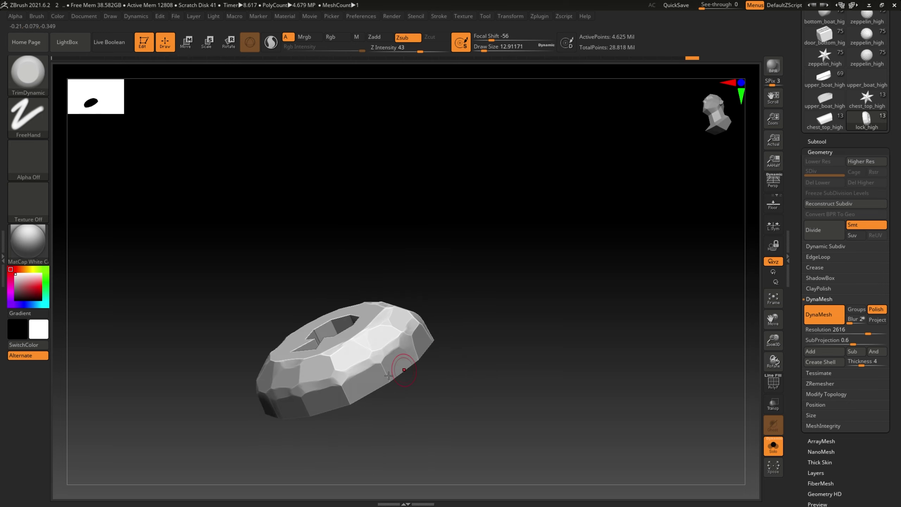
{"action": "mouse_move", "coordinate": [523, 195]}
{"action": "left_mouse_down"}
{"action": "mouse_move", "coordinate": [294, 226]}
{"action": "mouse_move", "coordinate": [513, 203]}
{"action": "mouse_move", "coordinate": [435, 212]}
{"action": "mouse_move", "coordinate": [495, 216]}
{"action": "mouse_move", "coordinate": [540, 177]}
{"action": "left_mouse_up"}
- Sculpt hammered dents and facets around the keyhole with hPolish, then unsolo the lock
{"action": "key", "text": "b"}
{"action": "key", "text": "h"}
{"action": "key", "text": "p"}
{"action": "mouse_move", "coordinate": [502, 146]}
{"action": "left_mouse_down"}
{"action": "mouse_move", "coordinate": [438, 147]}
{"action": "mouse_move", "coordinate": [435, 169]}
{"action": "mouse_move", "coordinate": [307, 197]}
{"action": "mouse_move", "coordinate": [248, 284]}
{"action": "mouse_move", "coordinate": [320, 368]}
{"action": "mouse_move", "coordinate": [501, 175]}
{"action": "mouse_move", "coordinate": [426, 249]}
{"action": "mouse_move", "coordinate": [403, 330]}
{"action": "left_mouse_up"}
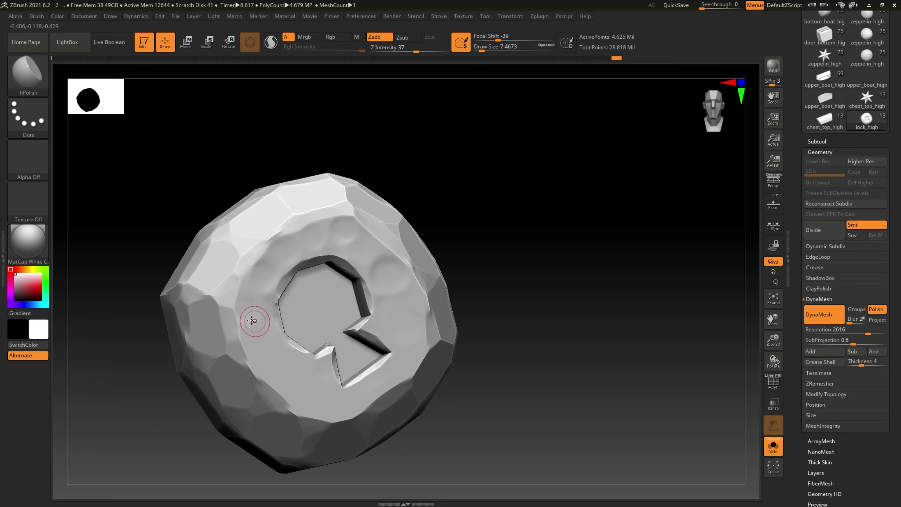
{"action": "left_click_drag", "start_coordinate": [252, 321], "coordinate": [371, 240]}
{"action": "left_click_drag", "start_coordinate": [319, 414], "coordinate": [265, 349], "text": "shift"}
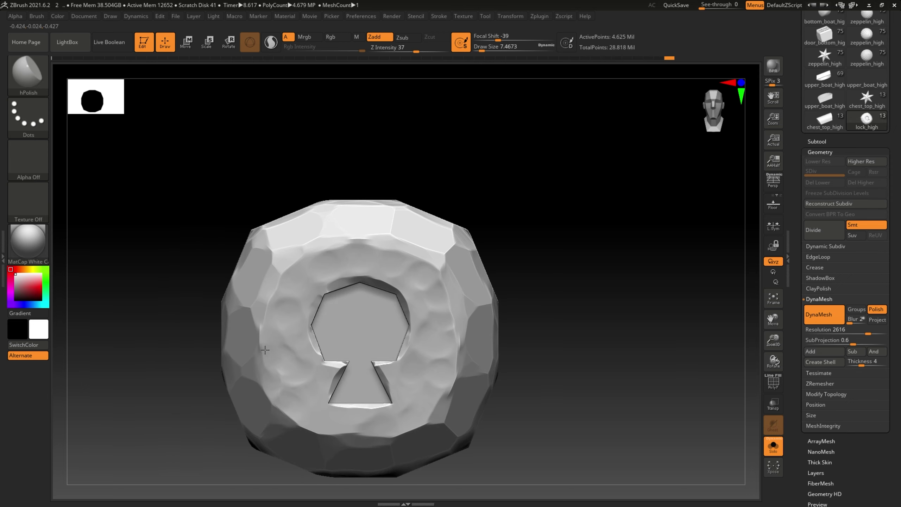
{"action": "mouse_move", "coordinate": [370, 240]}
{"action": "left_mouse_down"}
{"action": "mouse_move", "coordinate": [532, 202]}
{"action": "mouse_move", "coordinate": [350, 268]}
{"action": "left_mouse_up"}
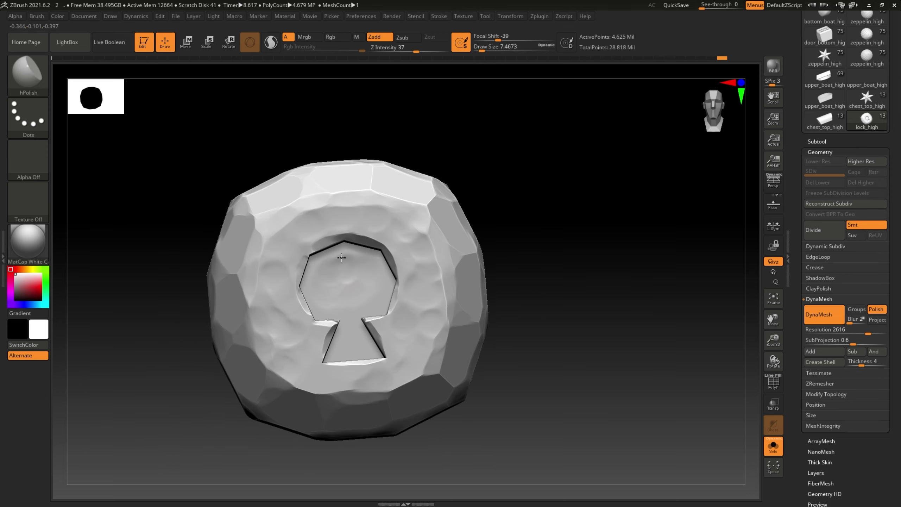
{"action": "mouse_move", "coordinate": [486, 185]}
{"action": "left_mouse_down"}
{"action": "mouse_move", "coordinate": [491, 141]}
{"action": "mouse_move", "coordinate": [498, 190]}
{"action": "mouse_move", "coordinate": [485, 248]}
{"action": "mouse_move", "coordinate": [490, 220]}
{"action": "left_mouse_up"}
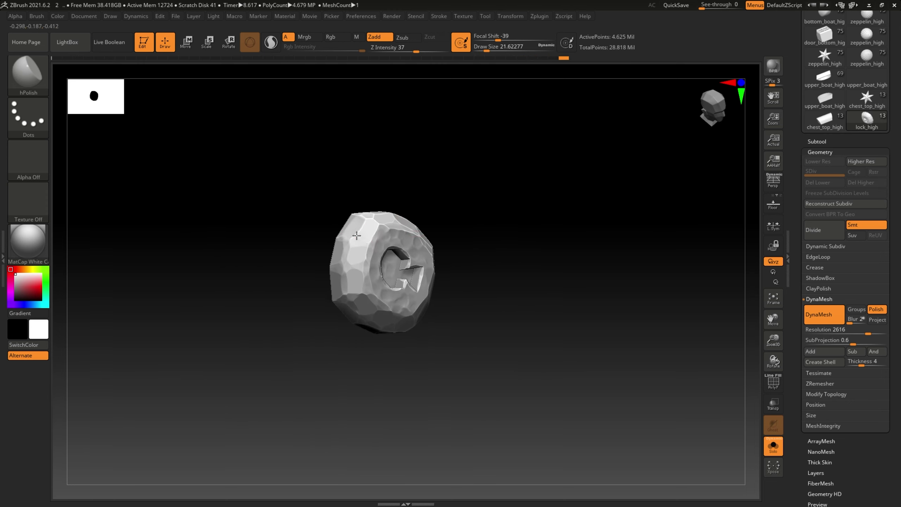
{"action": "key", "text": "ctrl+shift+s"}
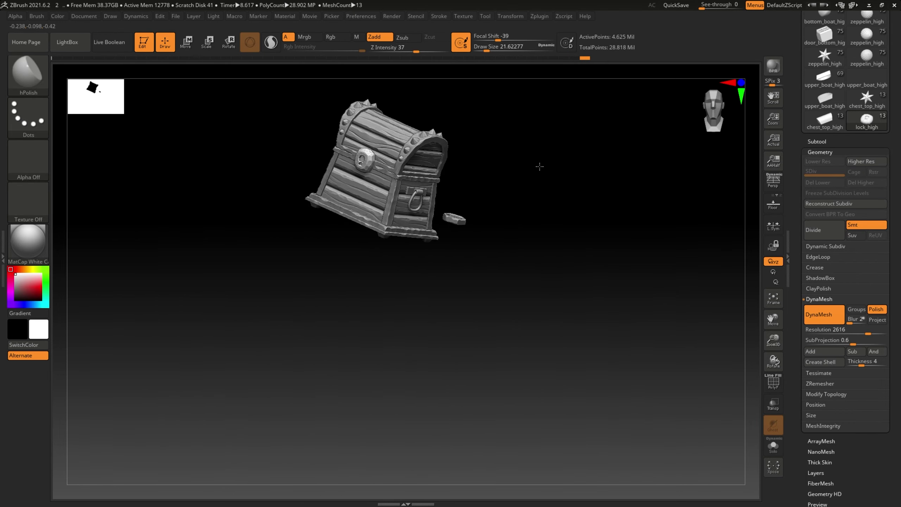
- Solo the screw_high subtool and subdivide the screws several times
{"action": "left_click", "coordinate": [822, 142]}
{"action": "left_click", "coordinate": [849, 230]}
{"action": "key", "text": "ctrl+shift+s"}
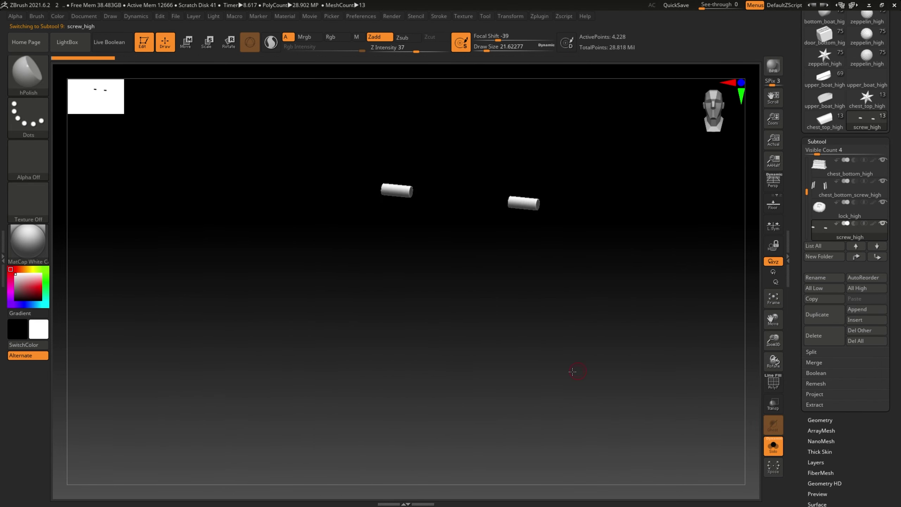
{"action": "left_click", "coordinate": [815, 420]}
{"action": "key", "text": "ctrl+d"}
{"action": "key", "text": "ctrl+d"}
{"action": "key", "text": "ctrl+d"}
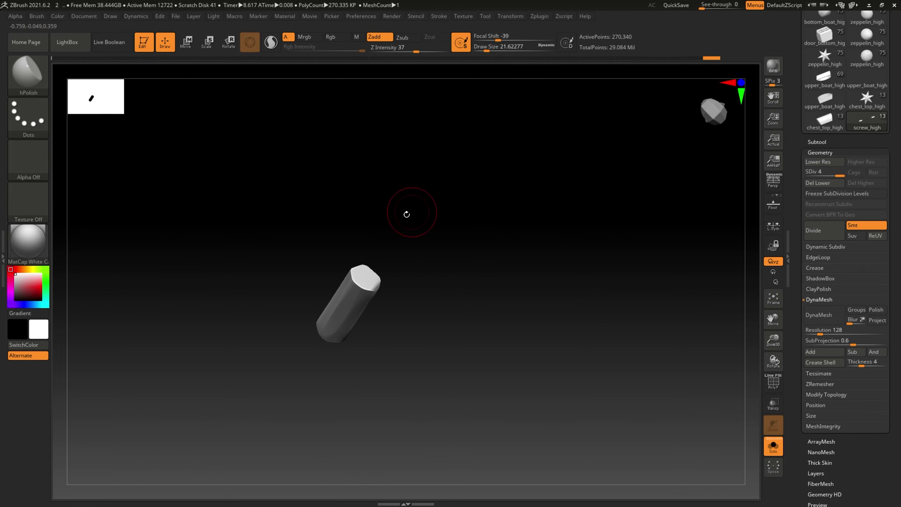
- Solo the handle_1_high bar and subdivide it
{"action": "mouse_move", "coordinate": [412, 294]}
{"action": "left_mouse_down"}
{"action": "mouse_move", "coordinate": [583, 314]}
{"action": "mouse_move", "coordinate": [534, 288]}
{"action": "mouse_move", "coordinate": [533, 312]}
{"action": "left_mouse_up"}
{"action": "left_click", "coordinate": [526, 296], "text": "alt"}
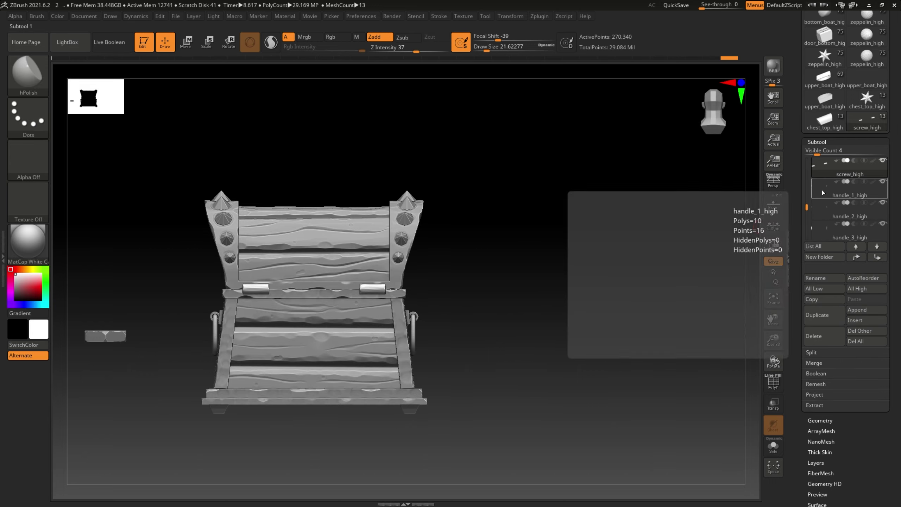
{"action": "key", "text": "ctrl+shift+s"}
{"action": "left_click_drag", "start_coordinate": [519, 260], "coordinate": [490, 279]}
{"action": "left_click", "coordinate": [820, 421]}
{"action": "left_click", "coordinate": [823, 232]}
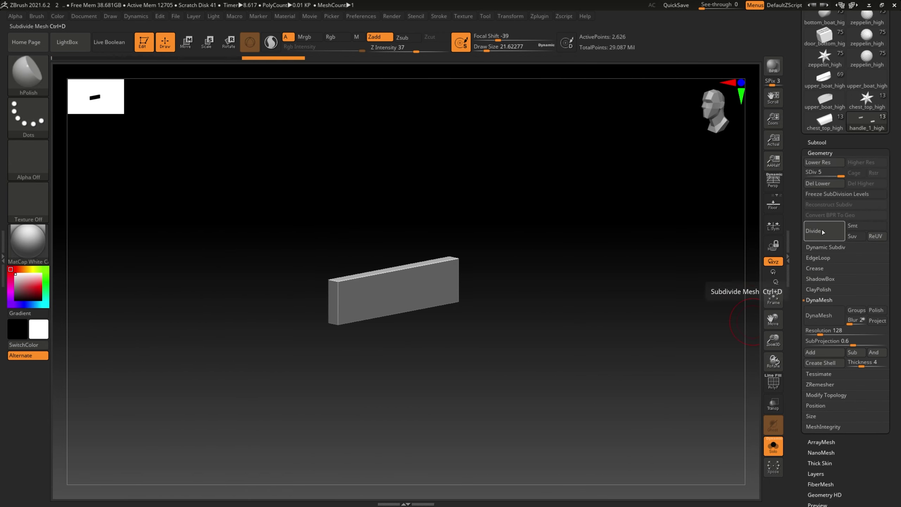
- Trim and hPolish flat chipped cuts into the handle bar's edges, then show the whole chest
{"action": "key", "text": "space"}
{"action": "left_click_drag", "start_coordinate": [300, 336], "coordinate": [349, 315]}
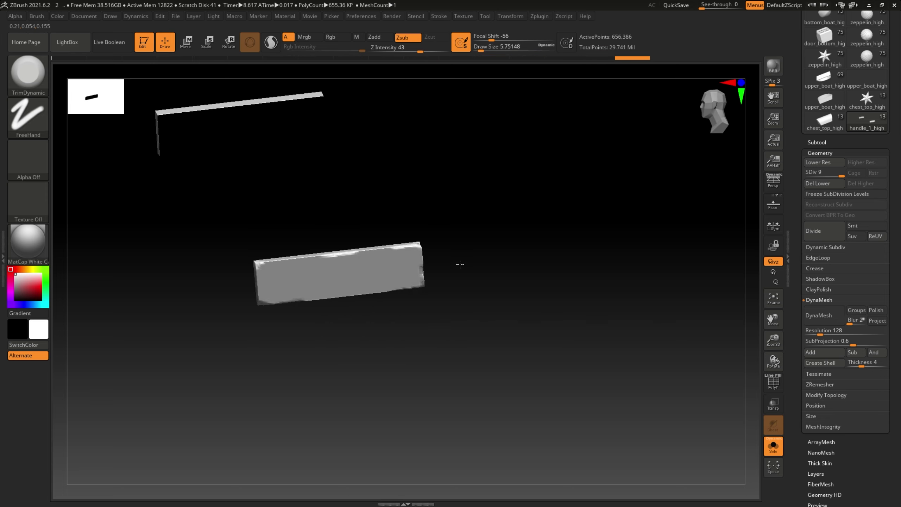
{"action": "key", "text": "b"}
{"action": "key", "text": "h"}
{"action": "key", "text": "p"}
{"action": "left_click_drag", "start_coordinate": [460, 265], "coordinate": [279, 229]}
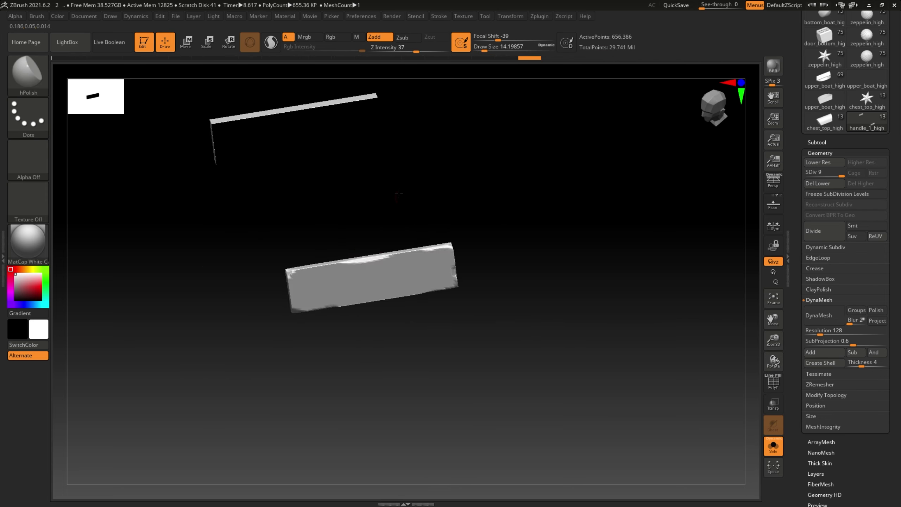
{"action": "mouse_move", "coordinate": [448, 234]}
{"action": "left_mouse_down"}
{"action": "mouse_move", "coordinate": [561, 207]}
{"action": "mouse_move", "coordinate": [443, 244]}
{"action": "mouse_move", "coordinate": [417, 281]}
{"action": "left_mouse_up"}
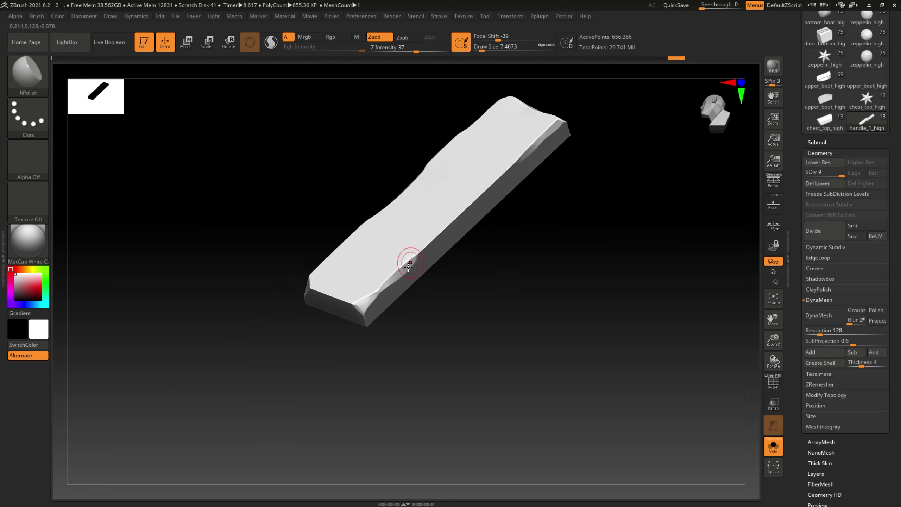
{"action": "mouse_move", "coordinate": [421, 319]}
{"action": "left_mouse_down"}
{"action": "mouse_move", "coordinate": [421, 250]}
{"action": "mouse_move", "coordinate": [403, 316]}
{"action": "left_mouse_up"}
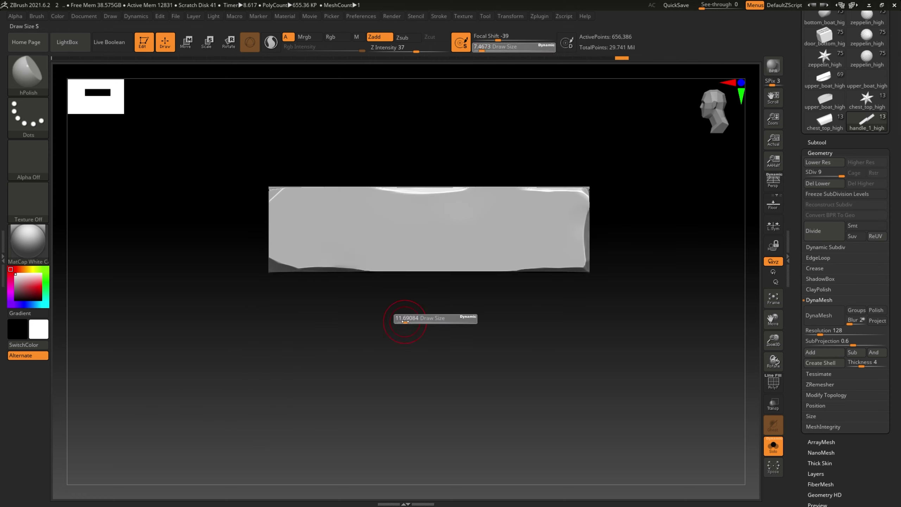
{"action": "left_click_drag", "start_coordinate": [517, 247], "coordinate": [492, 237], "text": "alt"}
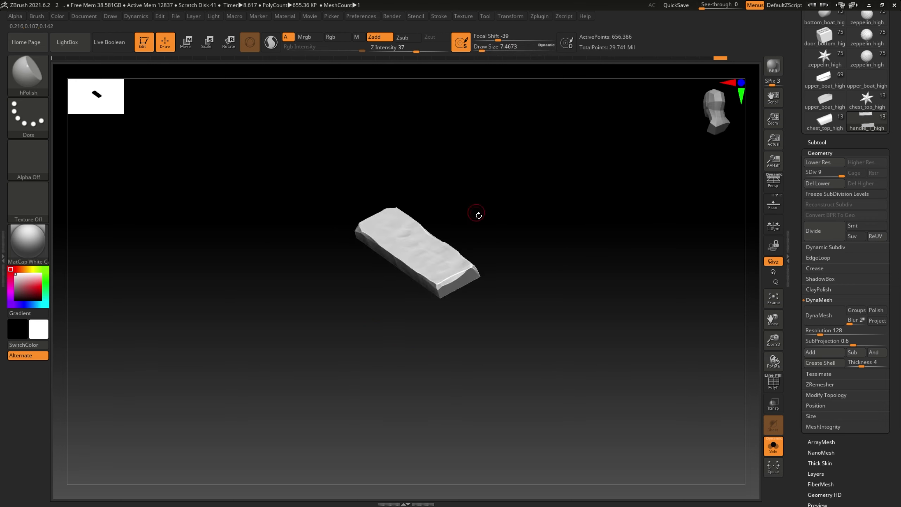
{"action": "key", "text": "ctrl+shift+s"}
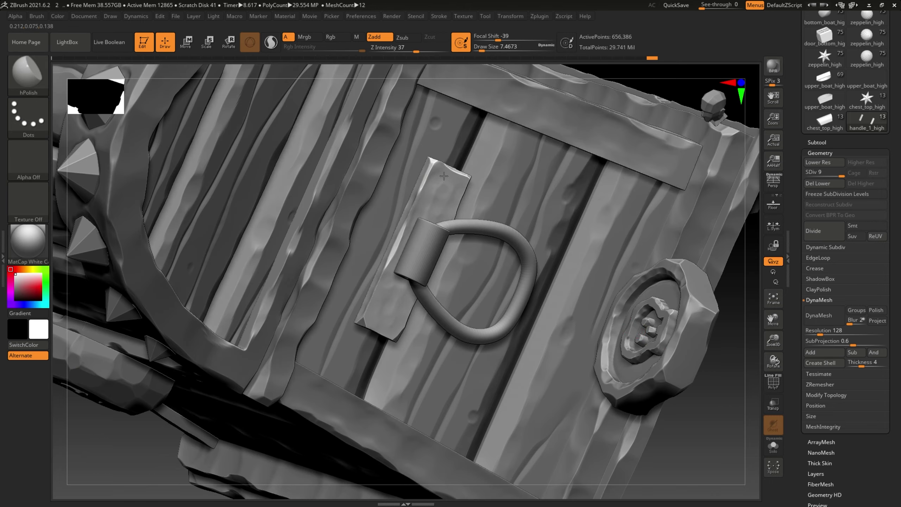
{"action": "left_click_drag", "start_coordinate": [492, 339], "coordinate": [625, 286]}
{"action": "key", "text": "Down"}
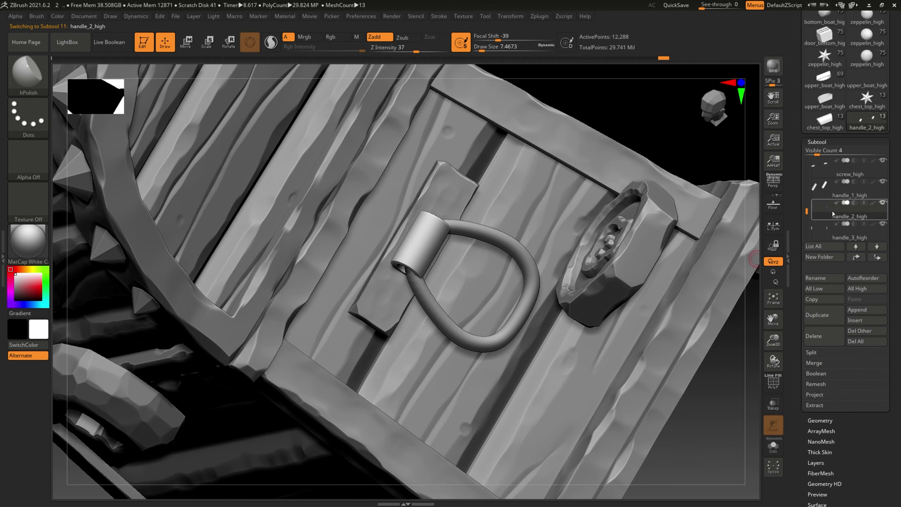
{"action": "key", "text": "ctrl+shift+s"}
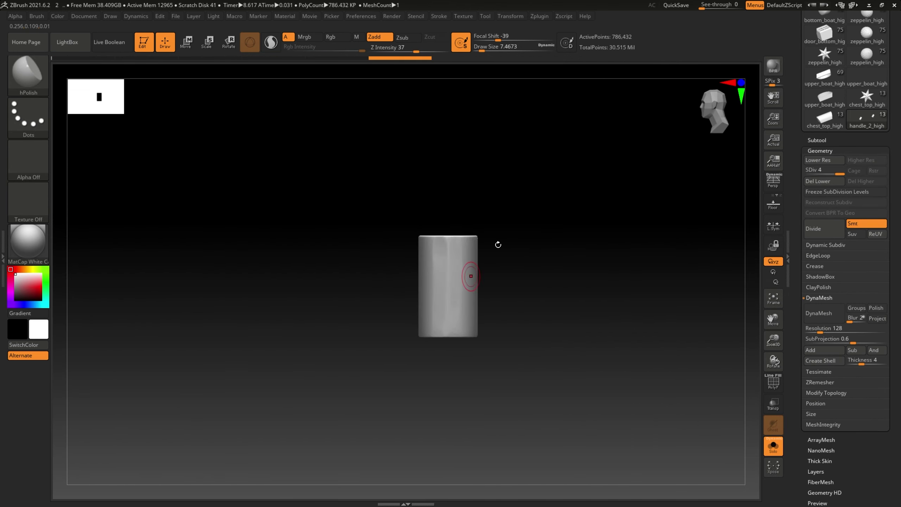
{"action": "left_click_drag", "start_coordinate": [453, 283], "coordinate": [521, 225]}
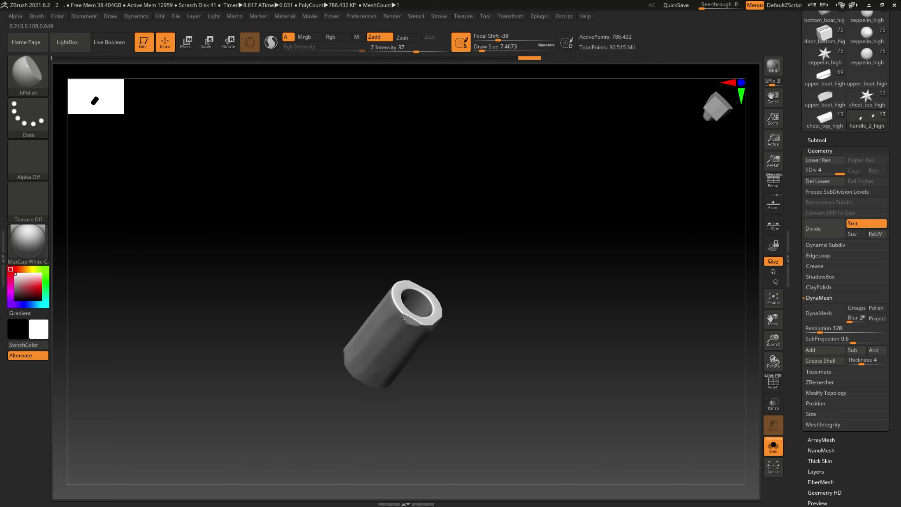
{"action": "key", "text": "Down"}
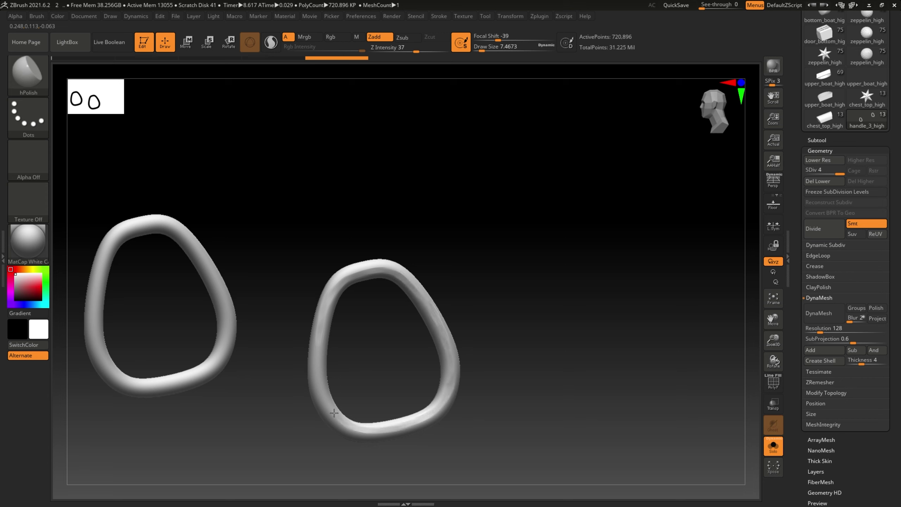
{"action": "mouse_move", "coordinate": [334, 413]}
{"action": "left_mouse_down"}
{"action": "mouse_move", "coordinate": [358, 294]}
{"action": "mouse_move", "coordinate": [510, 179]}
{"action": "left_mouse_up"}
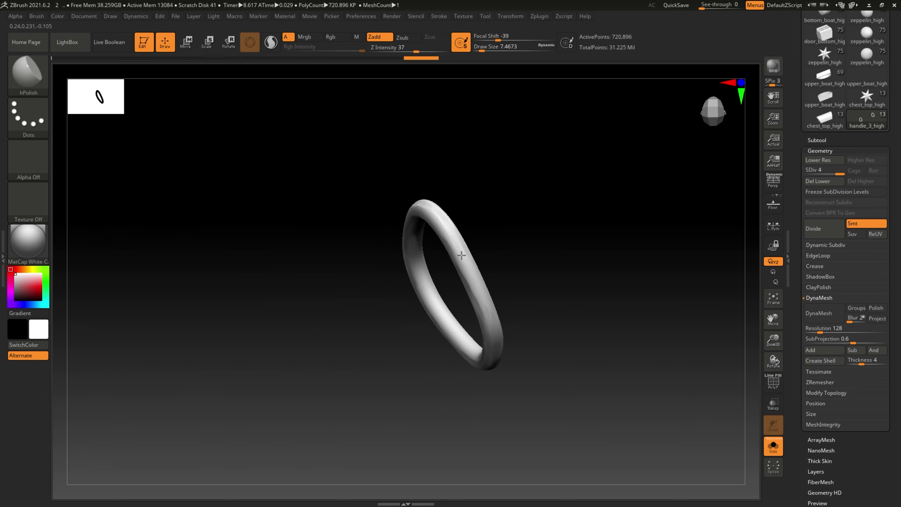
{"action": "left_click_drag", "start_coordinate": [461, 255], "coordinate": [376, 345]}
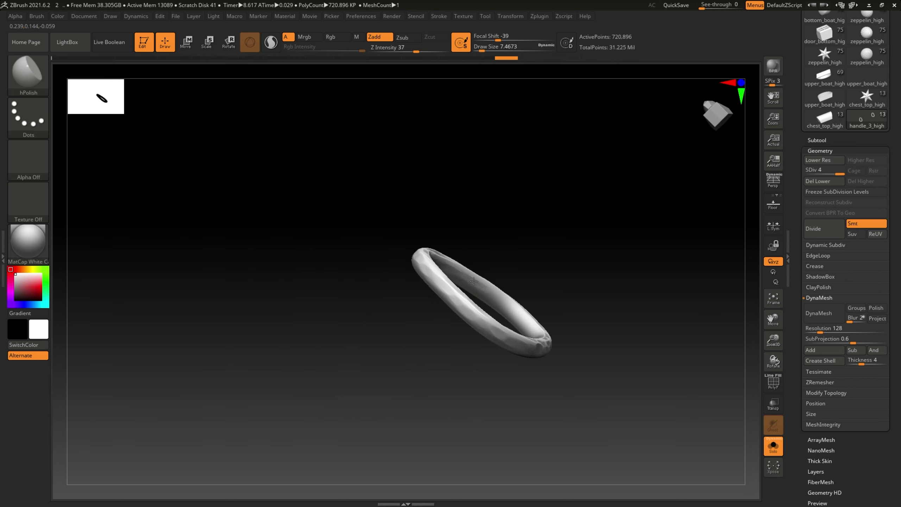
{"action": "left_click_drag", "start_coordinate": [447, 180], "coordinate": [378, 378]}
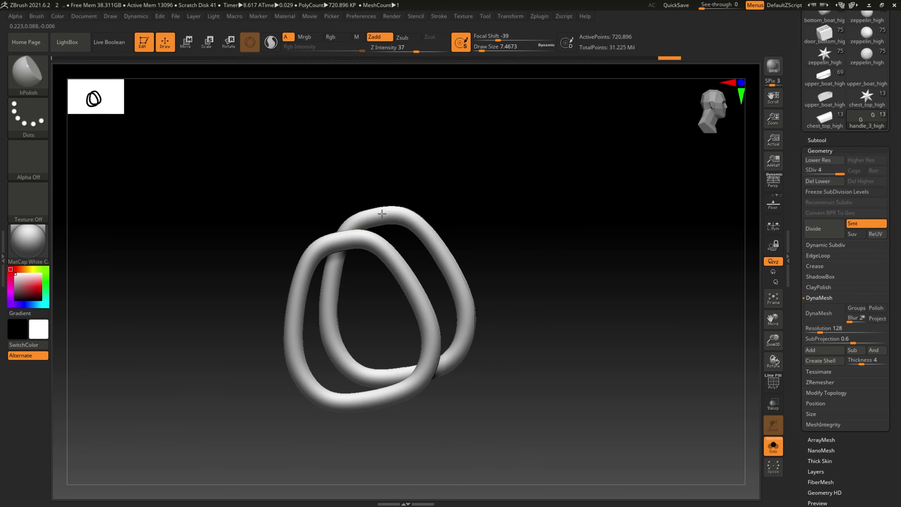
{"action": "left_click_drag", "start_coordinate": [368, 217], "coordinate": [443, 282]}
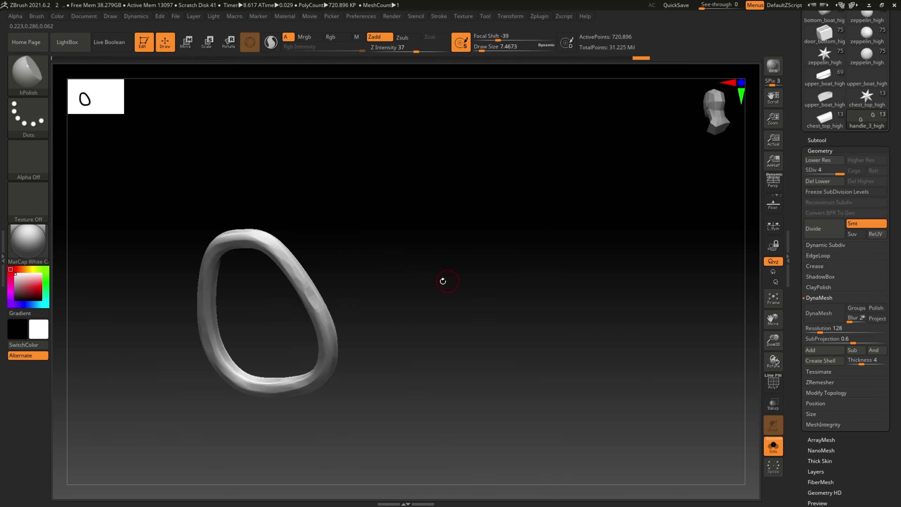
{"action": "left_click", "coordinate": [774, 446]}
{"action": "left_click", "coordinate": [817, 140]}
{"action": "mouse_move", "coordinate": [666, 183]}
{"action": "left_mouse_down"}
{"action": "mouse_move", "coordinate": [390, 248]}
{"action": "mouse_move", "coordinate": [333, 189]}
{"action": "left_mouse_up"}
{"action": "left_click", "coordinate": [820, 418]}
{"action": "left_click", "coordinate": [333, 189], "text": "alt"}
{"action": "left_click_drag", "start_coordinate": [539, 90], "coordinate": [356, 143]}
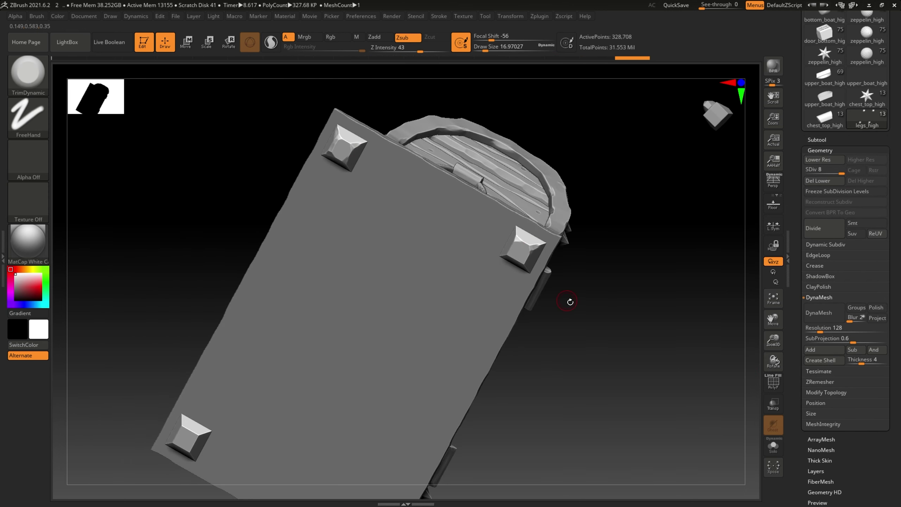
{"action": "mouse_move", "coordinate": [570, 302]}
{"action": "left_mouse_down"}
{"action": "mouse_move", "coordinate": [357, 367]}
{"action": "mouse_move", "coordinate": [570, 246]}
{"action": "left_mouse_up"}
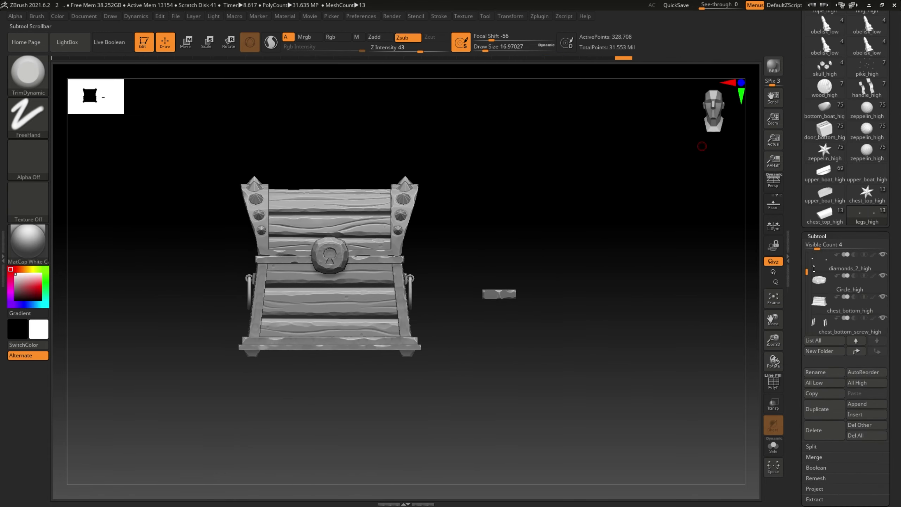
{"action": "left_click_drag", "start_coordinate": [636, 241], "coordinate": [402, 271], "text": "alt"}
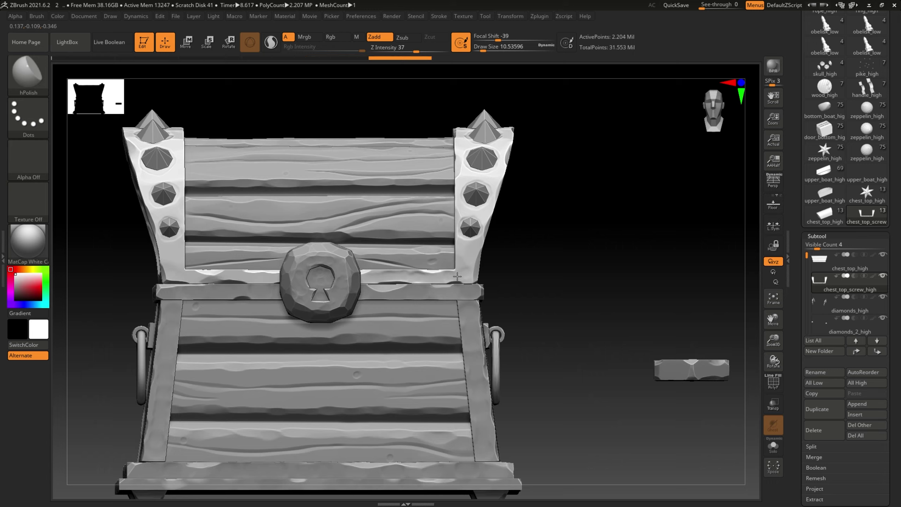
{"action": "mouse_move", "coordinate": [457, 276]}
{"action": "left_mouse_down"}
{"action": "mouse_move", "coordinate": [388, 276]}
{"action": "mouse_move", "coordinate": [410, 239]}
{"action": "mouse_move", "coordinate": [375, 218]}
{"action": "left_mouse_up"}
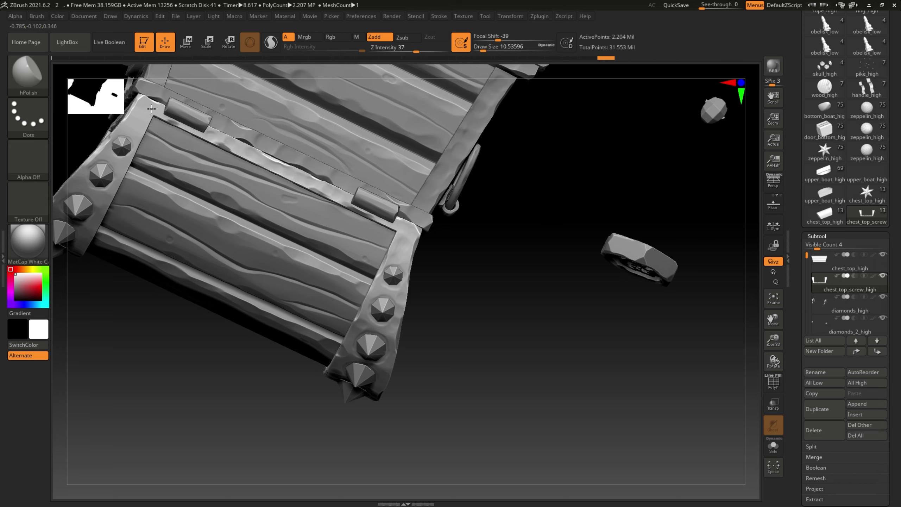
{"action": "left_click_drag", "start_coordinate": [142, 115], "coordinate": [262, 169]}
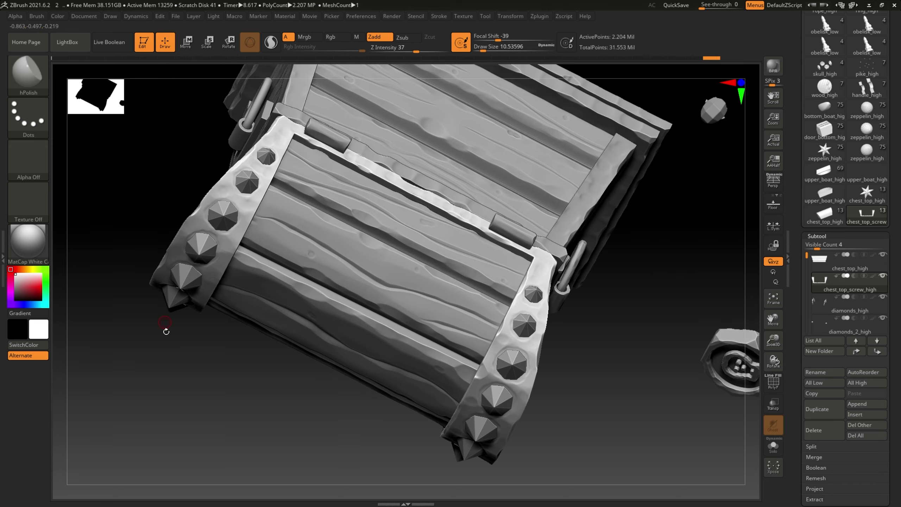
{"action": "left_click_drag", "start_coordinate": [166, 332], "coordinate": [202, 252]}
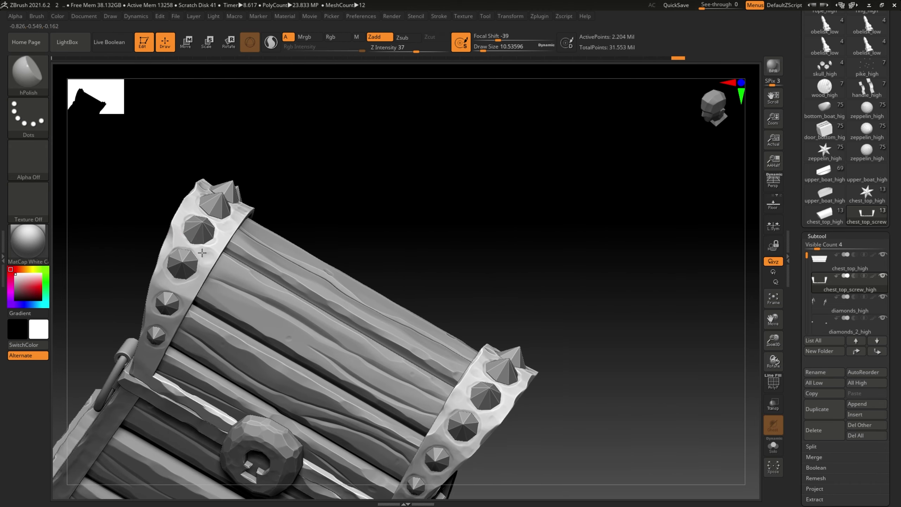
{"action": "left_click_drag", "start_coordinate": [322, 188], "coordinate": [154, 344]}
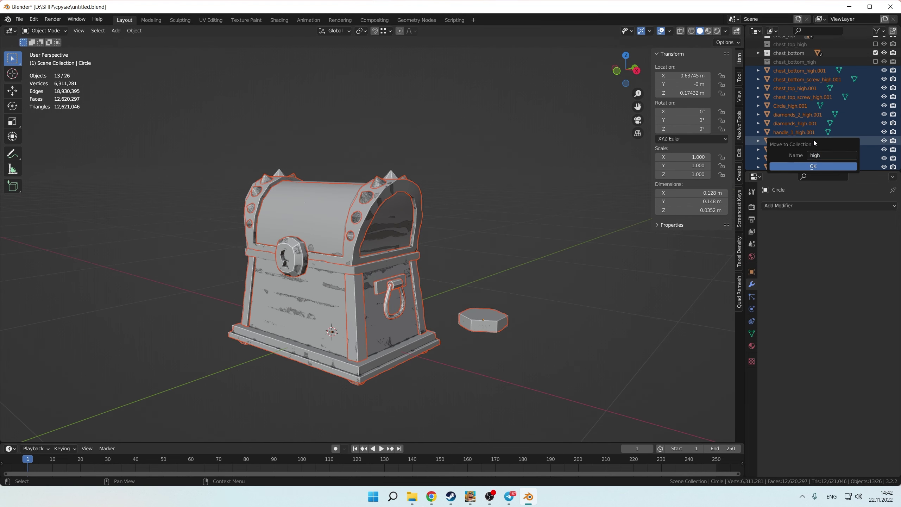
- Exclude the high collection, restore it with undo and redo, and zoom in on the chest
{"action": "left_click", "coordinate": [875, 48]}
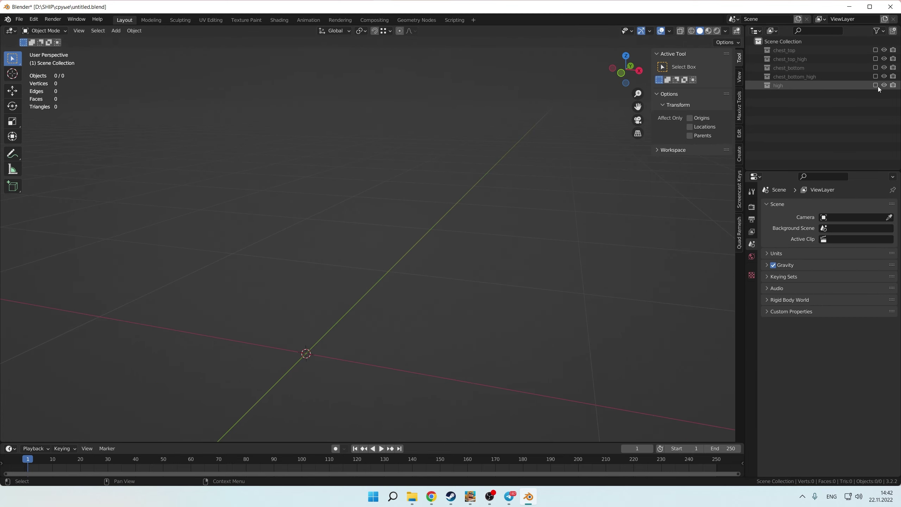
{"action": "key", "text": "ctrl+z"}
{"action": "key", "text": "ctrl+z"}
{"action": "key", "text": "ctrl+z"}
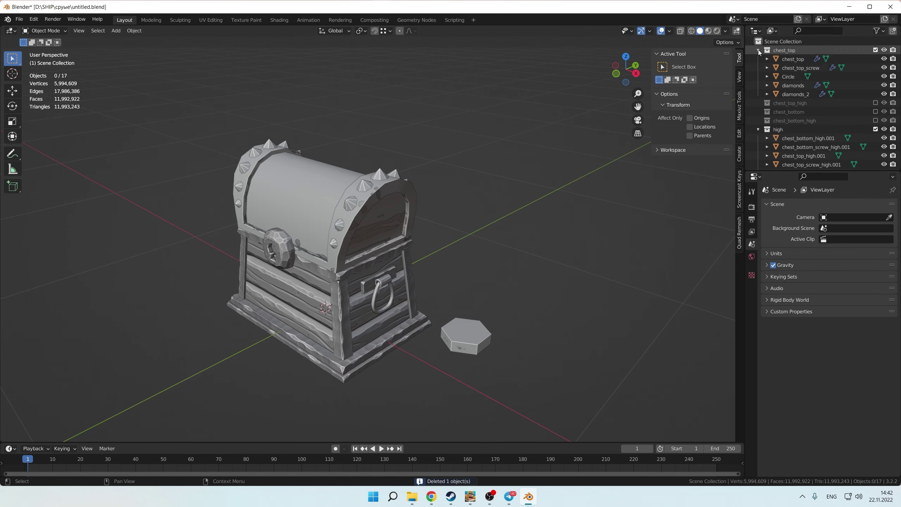
{"action": "key", "text": "ctrl+z"}
{"action": "key", "text": "ctrl+shift+z"}
{"action": "middle_click_drag", "start_coordinate": [575, 202], "coordinate": [484, 207]}
{"action": "scroll", "coordinate": [484, 207], "scroll_direction": "up", "scroll_amount": 5}
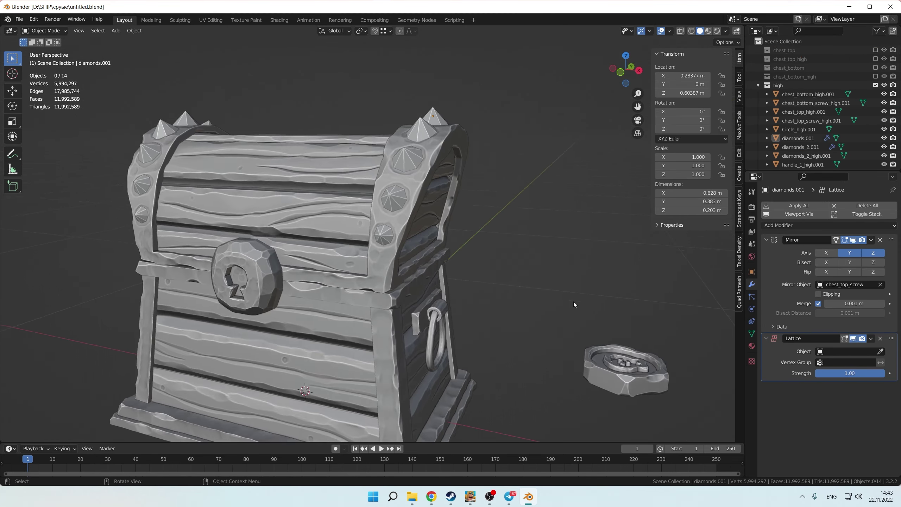
{"action": "mouse_move", "coordinate": [573, 301]}
{"action": "middle_mouse_down"}
{"action": "mouse_move", "coordinate": [489, 237]}
{"action": "mouse_move", "coordinate": [320, 266]}
{"action": "mouse_move", "coordinate": [367, 320]}
{"action": "mouse_move", "coordinate": [416, 267]}
{"action": "mouse_move", "coordinate": [478, 254]}
{"action": "middle_mouse_up"}
- Copy the Mirror modifier from handle_1_high.001 onto the other high-poly handles with Ctrl+L
{"action": "left_click", "coordinate": [320, 266]}
{"action": "key", "text": "Tab"}
{"action": "key", "text": "l"}
{"action": "key", "text": "Tab"}
{"action": "left_click", "coordinate": [826, 206]}
{"action": "left_click", "coordinate": [724, 352]}
{"action": "left_click", "coordinate": [415, 267]}
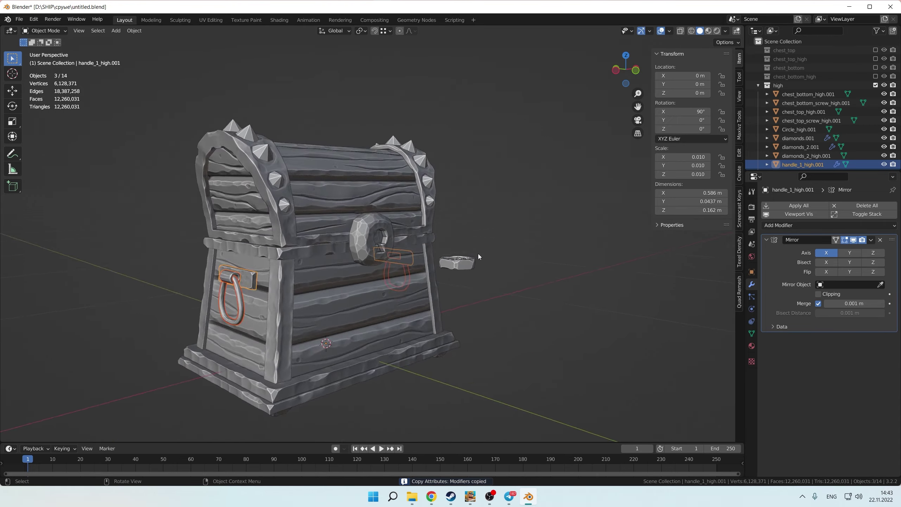
{"action": "left_click", "coordinate": [479, 253]}
{"action": "scroll", "coordinate": [305, 254], "scroll_direction": "up", "scroll_amount": 4}
{"action": "scroll", "coordinate": [367, 243], "scroll_direction": "down", "scroll_amount": 5}
{"action": "mouse_move", "coordinate": [367, 243]}
{"action": "middle_mouse_down"}
{"action": "mouse_move", "coordinate": [400, 289]}
{"action": "mouse_move", "coordinate": [355, 199]}
{"action": "mouse_move", "coordinate": [408, 248]}
{"action": "middle_mouse_up"}
- Try applying the Mirror modifier on the diamonds.001 studs, then undo it
{"action": "left_click", "coordinate": [355, 199]}
{"action": "left_click", "coordinate": [799, 206]}
{"action": "mouse_move", "coordinate": [391, 199]}
{"action": "middle_mouse_down"}
{"action": "mouse_move", "coordinate": [382, 213]}
{"action": "mouse_move", "coordinate": [443, 248]}
{"action": "mouse_move", "coordinate": [478, 326]}
{"action": "mouse_move", "coordinate": [427, 210]}
{"action": "mouse_move", "coordinate": [449, 244]}
{"action": "mouse_move", "coordinate": [409, 230]}
{"action": "middle_mouse_up"}
{"action": "key", "text": "KP_7"}
{"action": "key", "text": "Tab"}
{"action": "key", "text": "ctrl+z"}
{"action": "key", "text": "ctrl+z"}
- Re-include the chest_top collection and inspect the lock, cancelling a resize
{"action": "left_click", "coordinate": [876, 50]}
{"action": "middle_click_drag", "start_coordinate": [476, 278], "coordinate": [461, 269]}
{"action": "scroll", "coordinate": [461, 269], "scroll_direction": "up", "scroll_amount": 4}
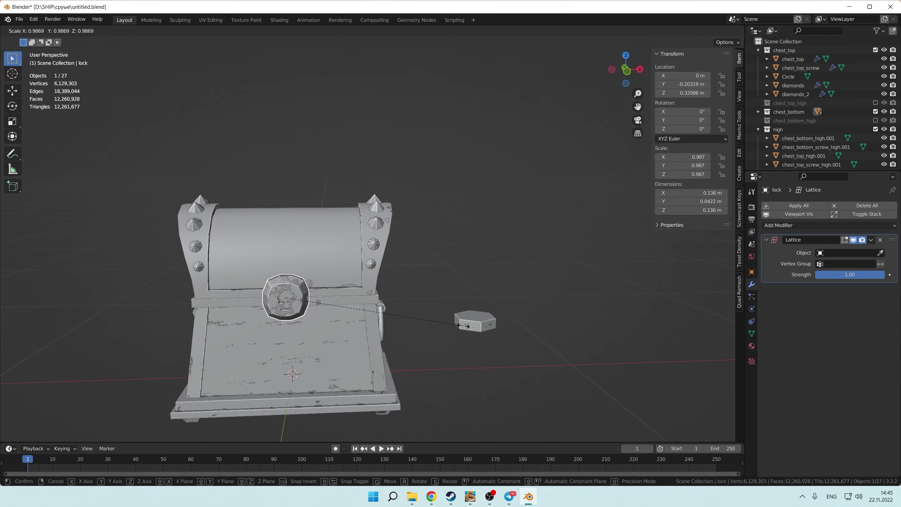
{"action": "left_click", "coordinate": [377, 291]}
{"action": "key", "text": "s"}
{"action": "right_click", "coordinate": [590, 314]}
{"action": "scroll", "coordinate": [428, 307], "scroll_direction": "down", "scroll_amount": 3}
{"action": "scroll", "coordinate": [517, 291], "scroll_direction": "down", "scroll_amount": 3}
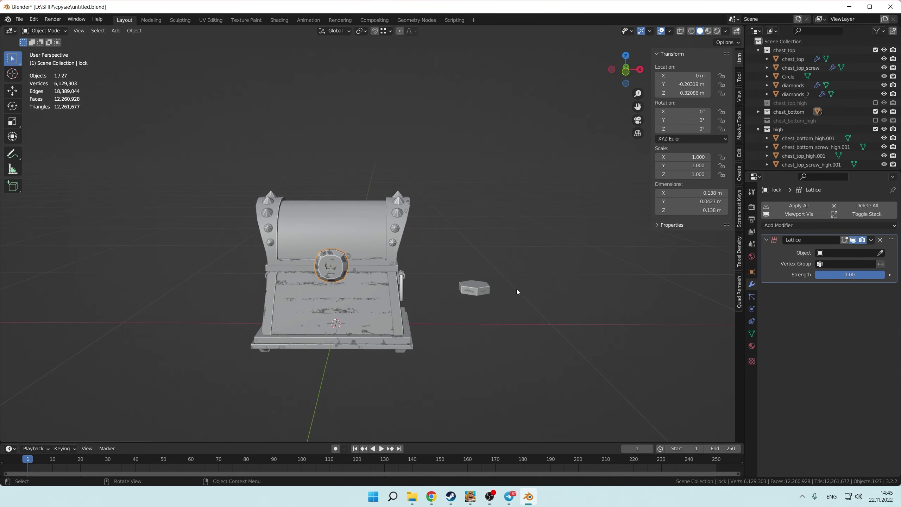
{"action": "mouse_move", "coordinate": [517, 292]}
{"action": "middle_mouse_down"}
{"action": "mouse_move", "coordinate": [539, 177]}
{"action": "mouse_move", "coordinate": [351, 328]}
{"action": "middle_mouse_up"}
{"action": "scroll", "coordinate": [352, 329], "scroll_direction": "up", "scroll_amount": 2}
{"action": "scroll", "coordinate": [816, 106], "scroll_direction": "up", "scroll_amount": 5}
- Hide the high collection and isolate the chest_top lid in local view
{"action": "left_click", "coordinate": [875, 129]}
{"action": "left_click", "coordinate": [794, 59]}
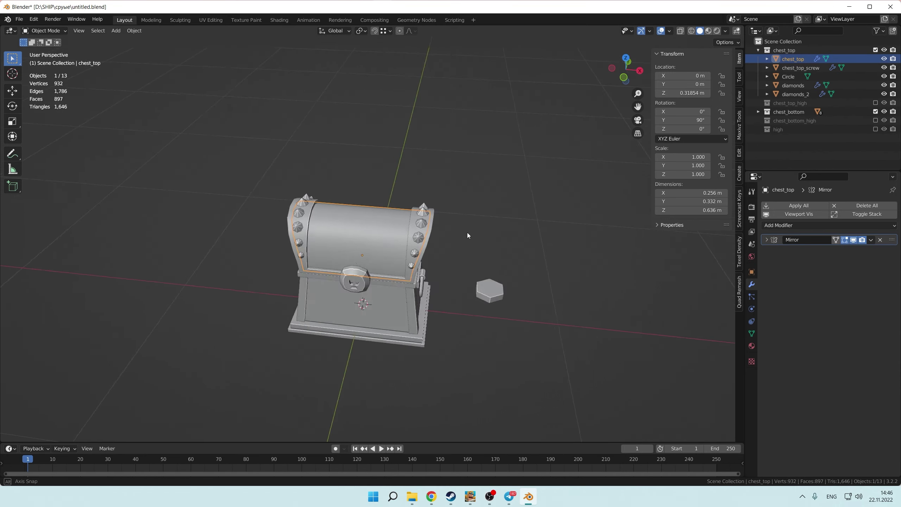
{"action": "key", "text": "KP_Divide"}
{"action": "key", "text": "Tab"}
{"action": "mouse_move", "coordinate": [468, 233]}
{"action": "middle_mouse_down"}
{"action": "mouse_move", "coordinate": [504, 251]}
{"action": "mouse_move", "coordinate": [483, 311]}
{"action": "middle_mouse_up"}
{"action": "key", "text": "Tab"}
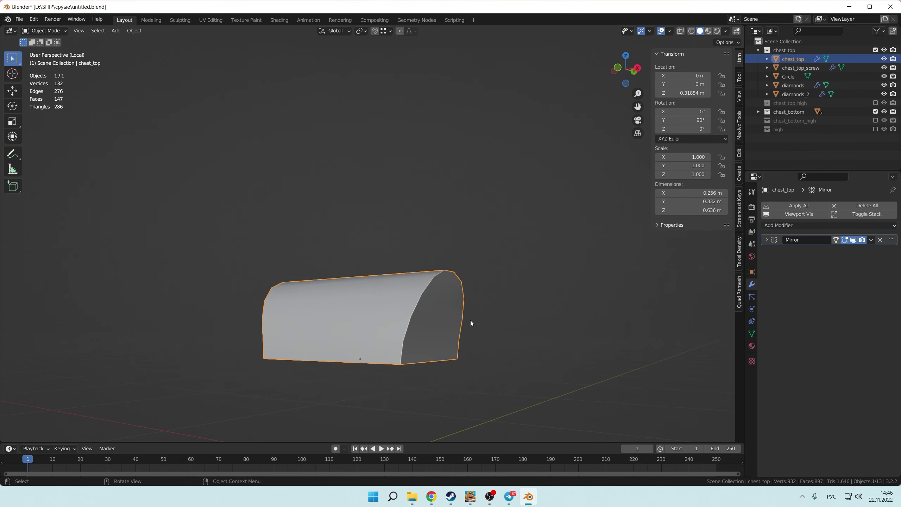
- In UV Editing, isolate chest_top and dissolve extra edges and delete unneeded faces underneath
{"action": "left_click", "coordinate": [211, 19]}
{"action": "key", "text": "KP_Divide"}
{"action": "middle_click_drag", "start_coordinate": [533, 285], "coordinate": [603, 249]}
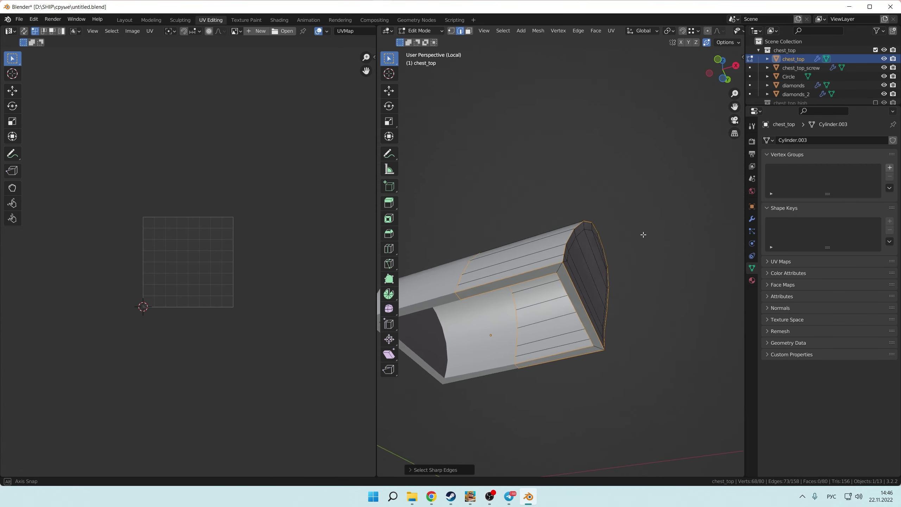
{"action": "left_click", "coordinate": [752, 218]}
{"action": "key", "text": "Tab"}
{"action": "middle_click_drag", "start_coordinate": [532, 284], "coordinate": [629, 244]}
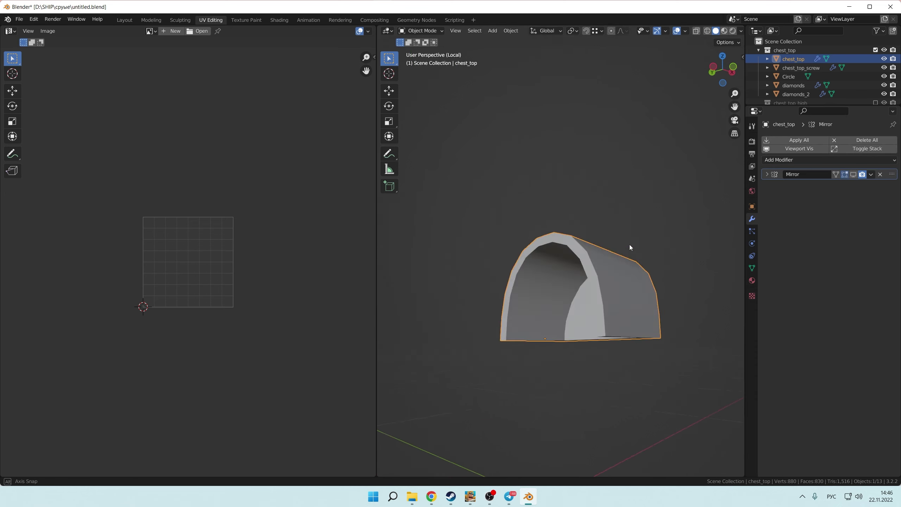
{"action": "key", "text": "x"}
{"action": "left_click", "coordinate": [503, 337]}
{"action": "middle_click_drag", "start_coordinate": [502, 337], "coordinate": [550, 198]}
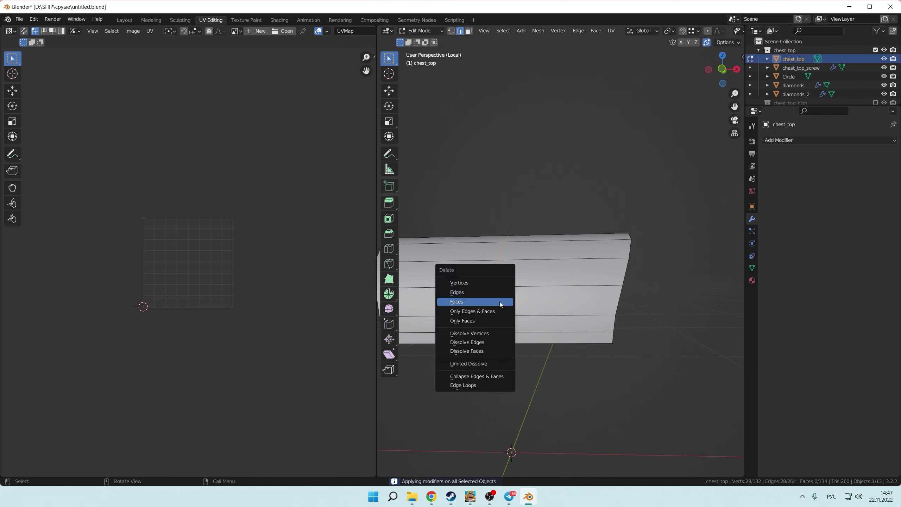
{"action": "left_click", "coordinate": [500, 302]}
{"action": "middle_click_drag", "start_coordinate": [500, 302], "coordinate": [573, 361]}
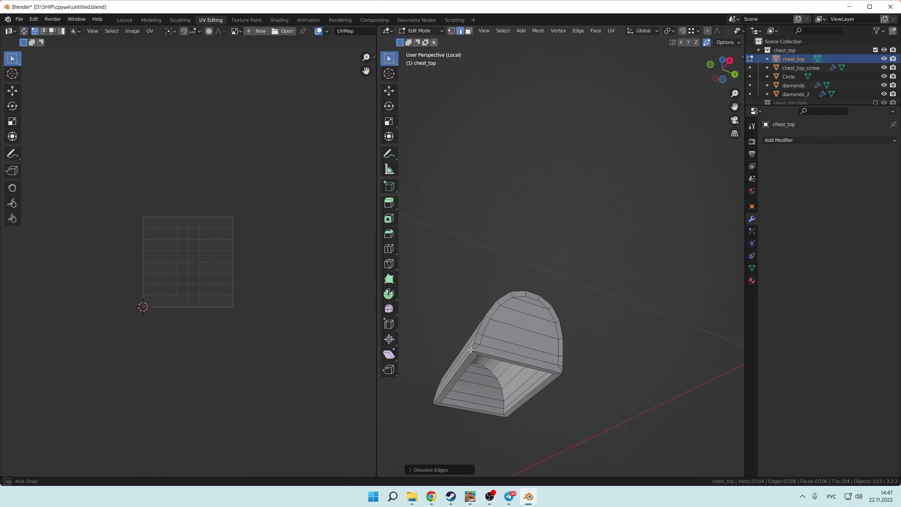
{"action": "left_click", "coordinate": [546, 332]}
{"action": "mouse_move", "coordinate": [546, 333]}
{"action": "middle_mouse_down"}
{"action": "mouse_move", "coordinate": [589, 340]}
{"action": "mouse_move", "coordinate": [551, 297]}
{"action": "middle_mouse_up"}
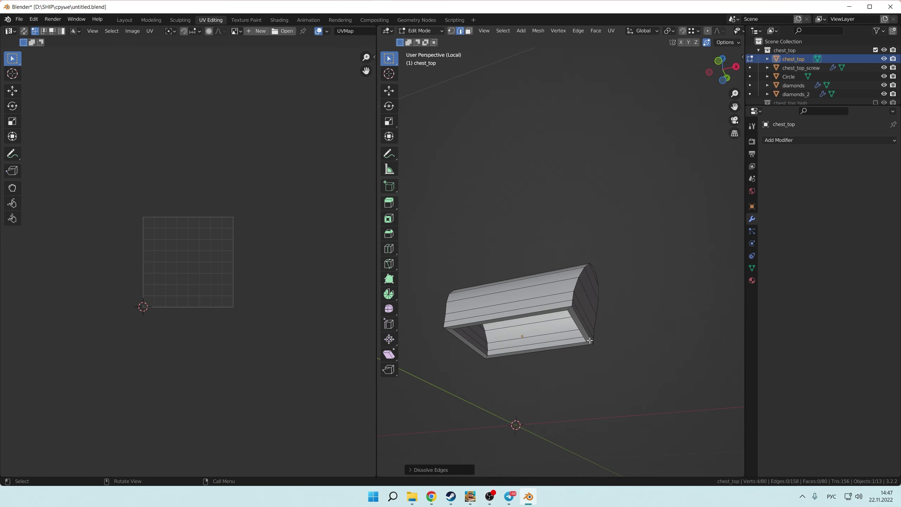
- Mark seams on the selected lid edges and unwrap chest_top into UV islands
{"action": "key", "text": "a"}
{"action": "key", "text": "u"}
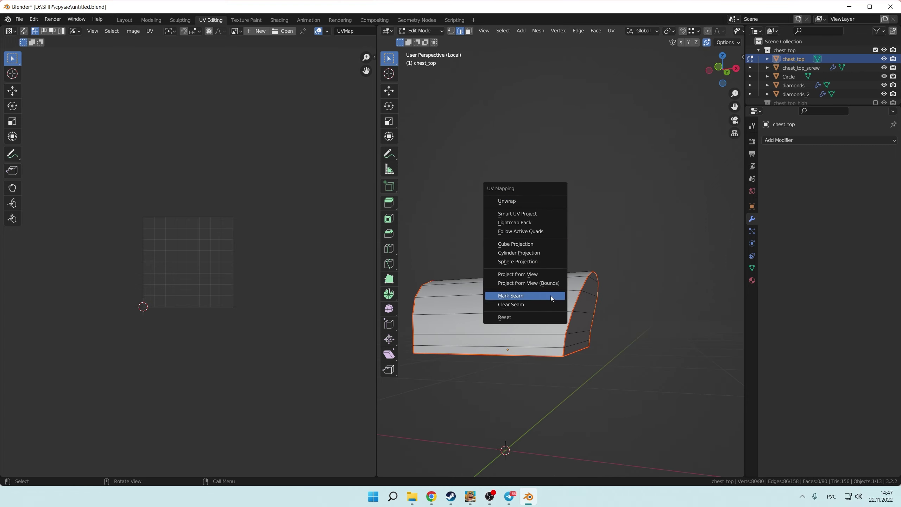
{"action": "left_click", "coordinate": [522, 300]}
{"action": "scroll", "coordinate": [281, 117], "scroll_direction": "up", "scroll_amount": 3}
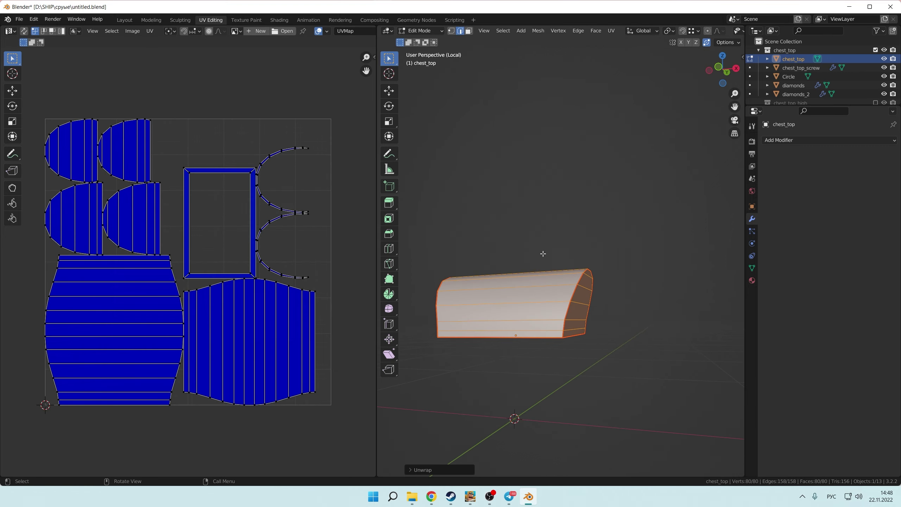
{"action": "key", "text": "alt+a"}
{"action": "key", "text": "a"}
{"action": "middle_click_drag", "start_coordinate": [525, 315], "coordinate": [568, 284]}
{"action": "scroll", "coordinate": [213, 319], "scroll_direction": "up", "scroll_amount": 3}
{"action": "right_click", "coordinate": [111, 438]}
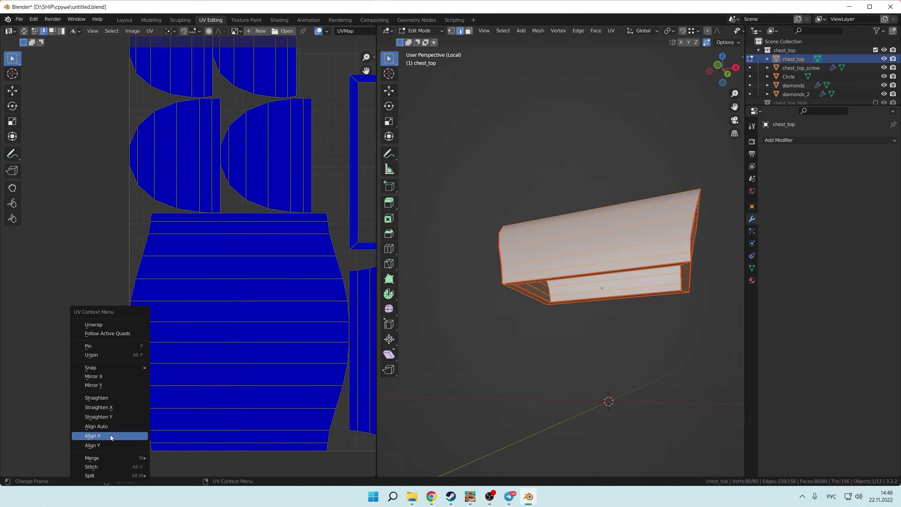
{"action": "scroll", "coordinate": [276, 287], "scroll_direction": "down", "scroll_amount": 4}
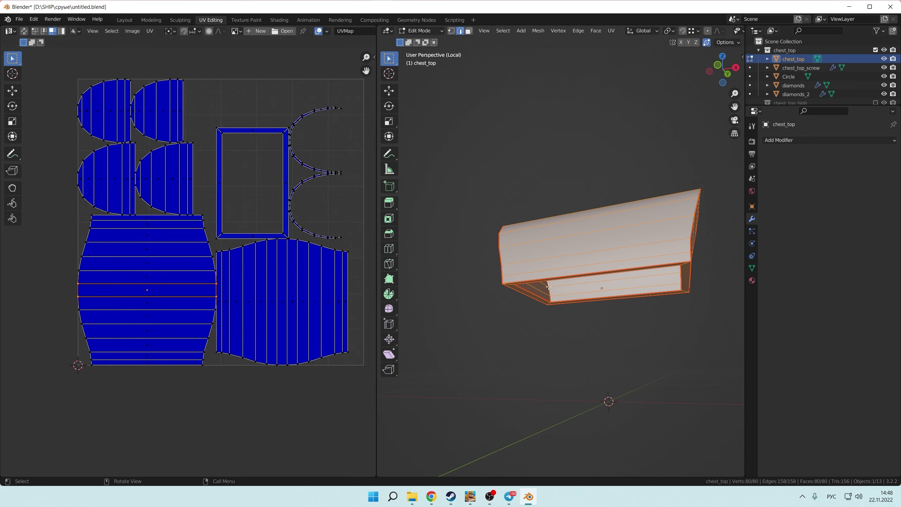
{"action": "key", "text": "Tab"}
{"action": "key", "text": "KP_Divide"}
- Save, isolate the chest_top_screw band frame and apply its Mirror for the full frame
{"action": "left_click", "coordinate": [572, 291]}
{"action": "key", "text": "ctrl+s"}
{"action": "key", "text": "KP_Divide"}
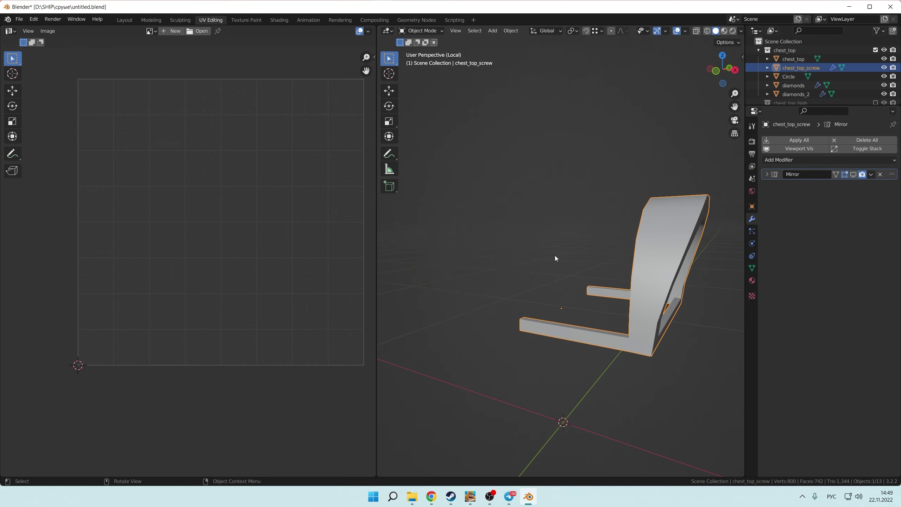
{"action": "key", "text": "Tab"}
{"action": "middle_click_drag", "start_coordinate": [555, 258], "coordinate": [657, 340]}
{"action": "left_click", "coordinate": [657, 341], "text": "shift"}
{"action": "key", "text": "ctrl+a"}
{"action": "middle_click_drag", "start_coordinate": [565, 262], "coordinate": [557, 256]}
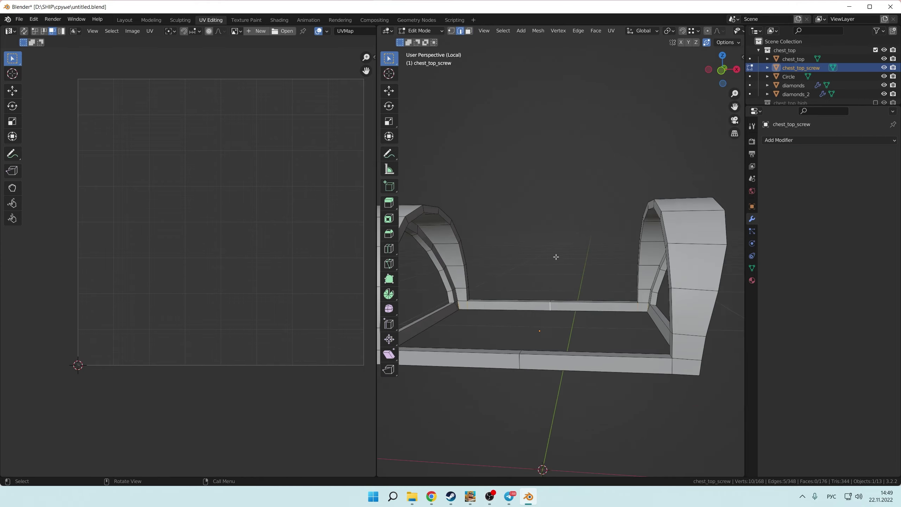
- Dissolve the unneeded edges across the band frame
{"action": "key", "text": "2"}
{"action": "key", "text": "x"}
{"action": "left_click", "coordinate": [499, 404]}
{"action": "mouse_move", "coordinate": [499, 405]}
{"action": "middle_mouse_down"}
{"action": "mouse_move", "coordinate": [597, 330]}
{"action": "mouse_move", "coordinate": [563, 316]}
{"action": "middle_mouse_up"}
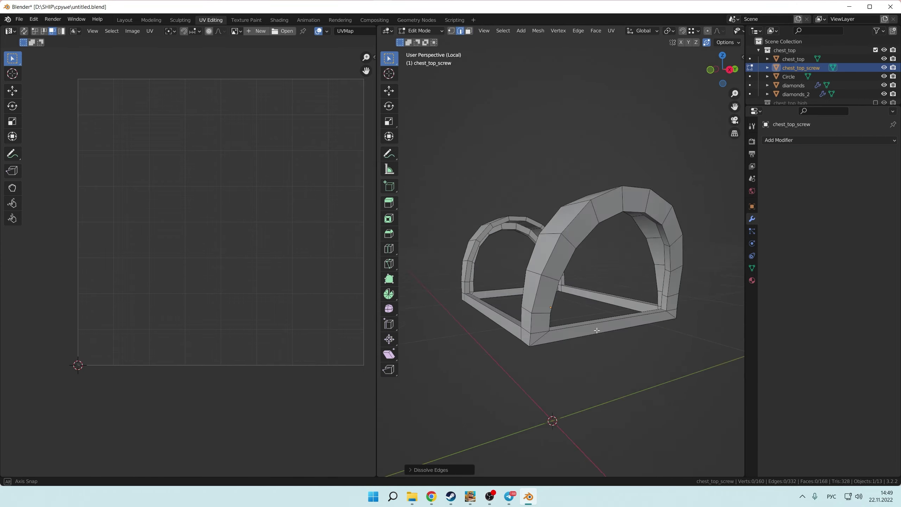
{"action": "key", "text": "x"}
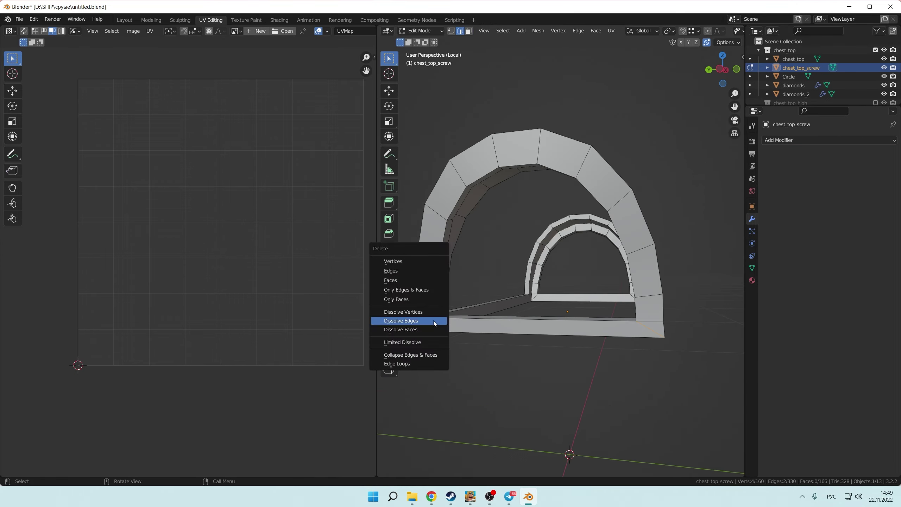
{"action": "left_click", "coordinate": [434, 318]}
{"action": "scroll", "coordinate": [434, 319], "scroll_direction": "up", "scroll_amount": 3}
{"action": "key", "text": "x"}
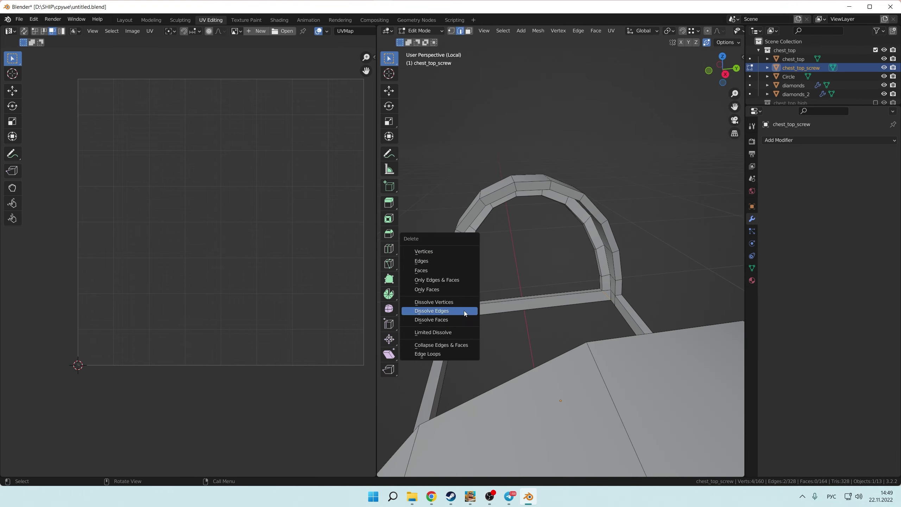
{"action": "left_click", "coordinate": [464, 311]}
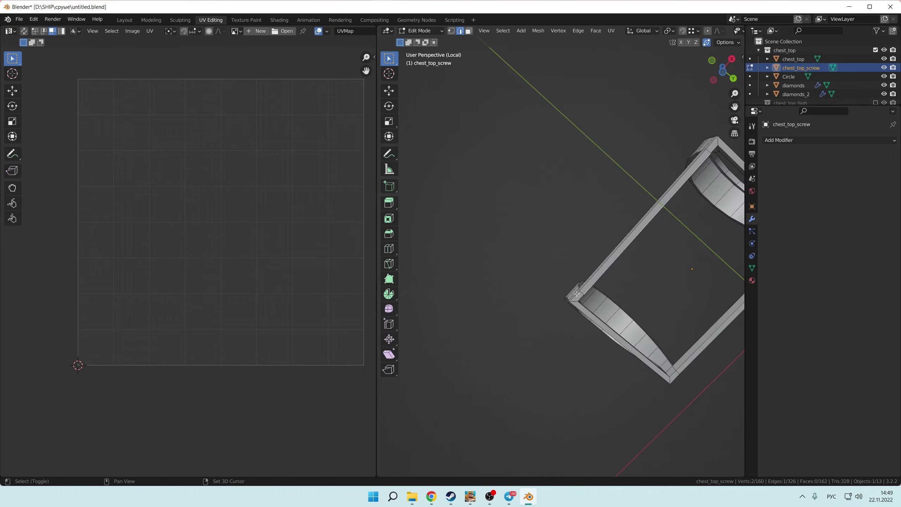
{"action": "mouse_move", "coordinate": [464, 310]}
{"action": "middle_mouse_down"}
{"action": "mouse_move", "coordinate": [707, 234]}
{"action": "mouse_move", "coordinate": [556, 302]}
{"action": "mouse_move", "coordinate": [465, 261]}
{"action": "mouse_move", "coordinate": [414, 262]}
{"action": "mouse_move", "coordinate": [561, 251]}
{"action": "mouse_move", "coordinate": [600, 263]}
{"action": "middle_mouse_up"}
{"action": "key", "text": "ctrl+x"}
- Mark the frame edges sharp and straighten the strip islands with Follow Active Quads
{"action": "key", "text": "ctrl+e"}
{"action": "key", "text": "a"}
{"action": "scroll", "coordinate": [190, 239], "scroll_direction": "up", "scroll_amount": 3}
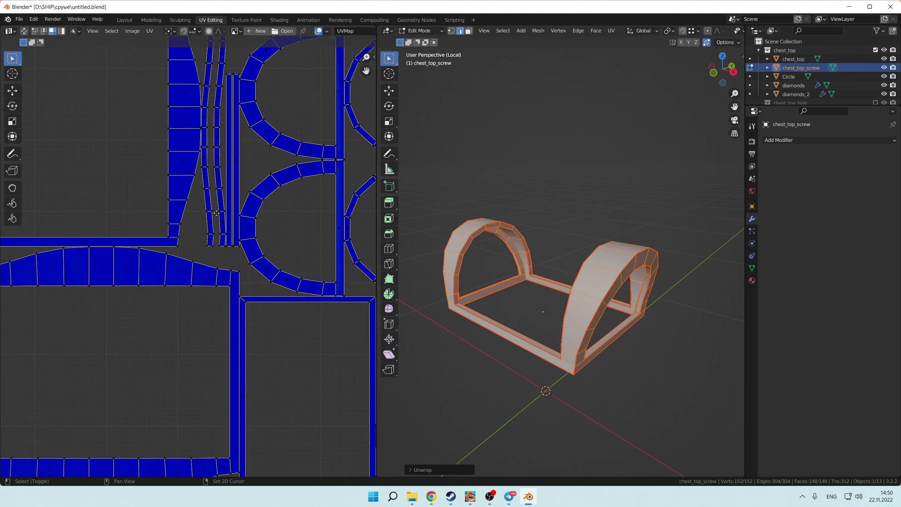
{"action": "scroll", "coordinate": [190, 239], "scroll_direction": "up", "scroll_amount": 3}
{"action": "key", "text": "3"}
{"action": "left_click", "coordinate": [191, 235]}
{"action": "key", "text": "ctrl+l"}
{"action": "key", "text": "u"}
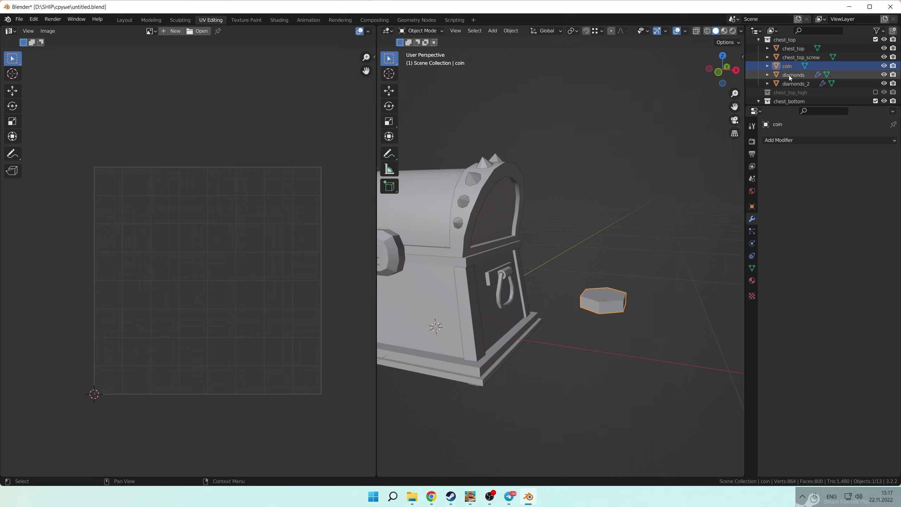
- Unwrap the hexagonal coin in Edit Mode
{"action": "key", "text": "Tab"}
{"action": "left_click", "coordinate": [503, 31]}
{"action": "key", "text": "u"}
- Unwrap the diamonds stud object and review its UV islands
{"action": "left_click", "coordinate": [563, 241]}
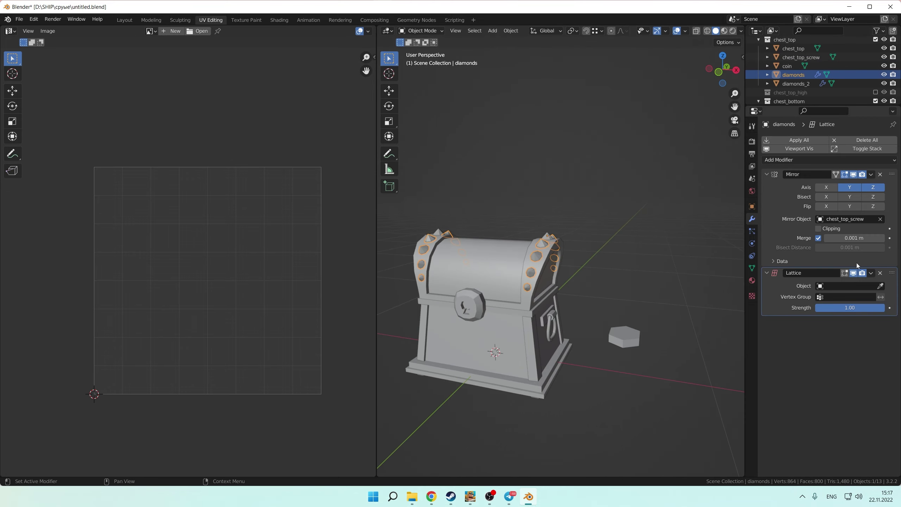
{"action": "middle_click_drag", "start_coordinate": [563, 242], "coordinate": [623, 250]}
{"action": "middle_click_drag", "start_coordinate": [621, 299], "coordinate": [593, 237]}
{"action": "key", "text": "Tab"}
{"action": "key", "text": "u"}
{"action": "left_click", "coordinate": [560, 270]}
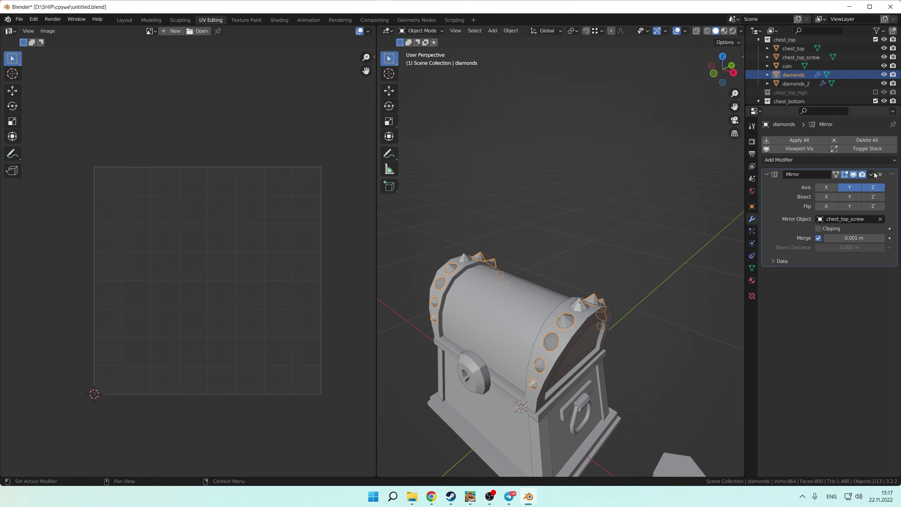
{"action": "key", "text": "ctrl+z"}
{"action": "key", "text": "ctrl+z"}
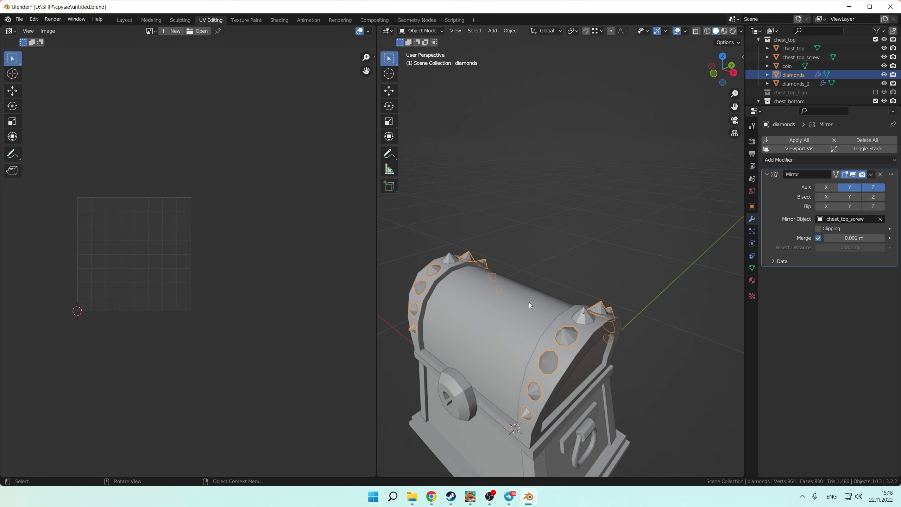
{"action": "mouse_move", "coordinate": [529, 303]}
{"action": "middle_mouse_down"}
{"action": "mouse_move", "coordinate": [595, 322]}
{"action": "mouse_move", "coordinate": [612, 306]}
{"action": "middle_mouse_up"}
{"action": "key", "text": "Tab"}
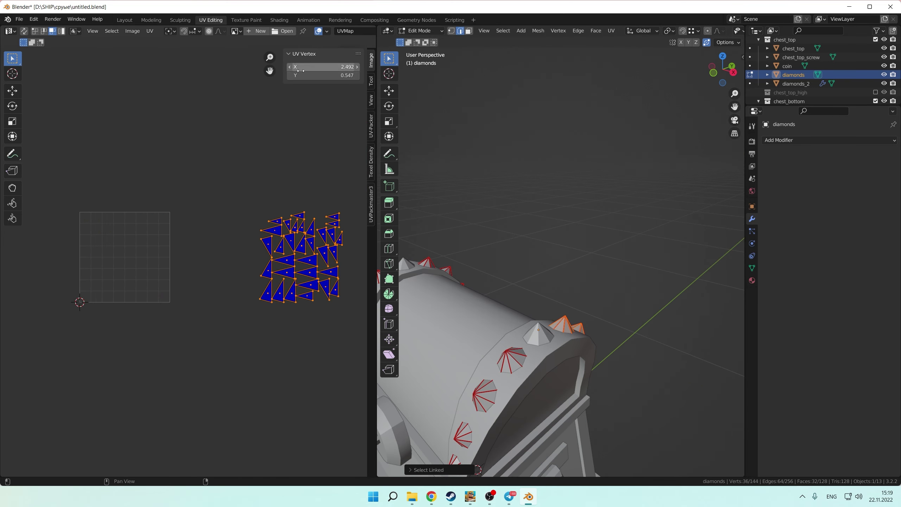
{"action": "key", "text": "alt+a"}
{"action": "middle_click_drag", "start_coordinate": [444, 269], "coordinate": [484, 241]}
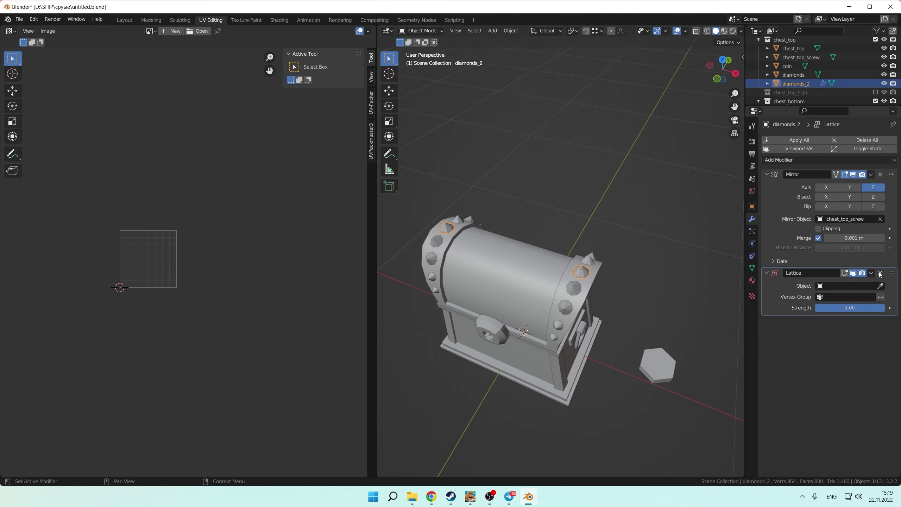
- Mark diamonds_2 edges sharp, apply its Mirror and select a linked stud
{"action": "key", "text": "a"}
{"action": "key", "text": "ctrl+e"}
{"action": "left_click", "coordinate": [592, 274]}
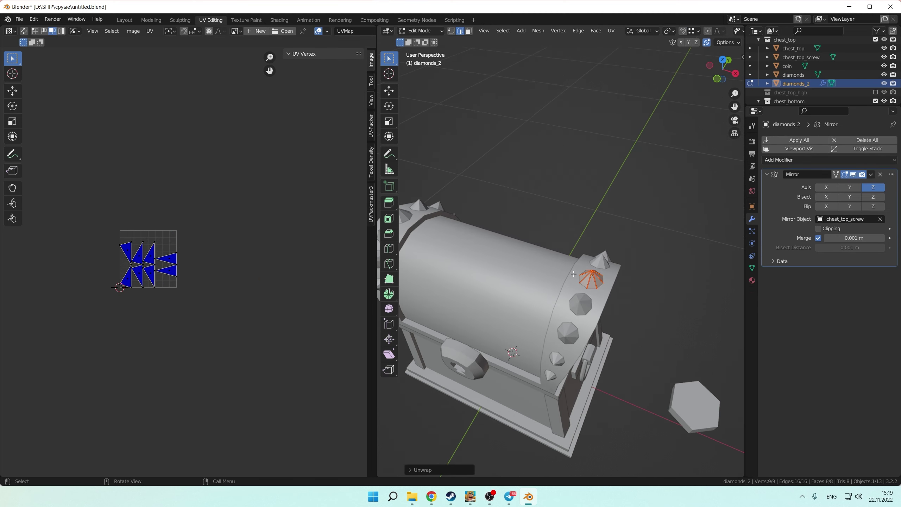
{"action": "middle_click_drag", "start_coordinate": [574, 274], "coordinate": [533, 249]}
{"action": "left_click", "coordinate": [871, 175]}
{"action": "left_click", "coordinate": [827, 184]}
{"action": "key", "text": "ctrl+l"}
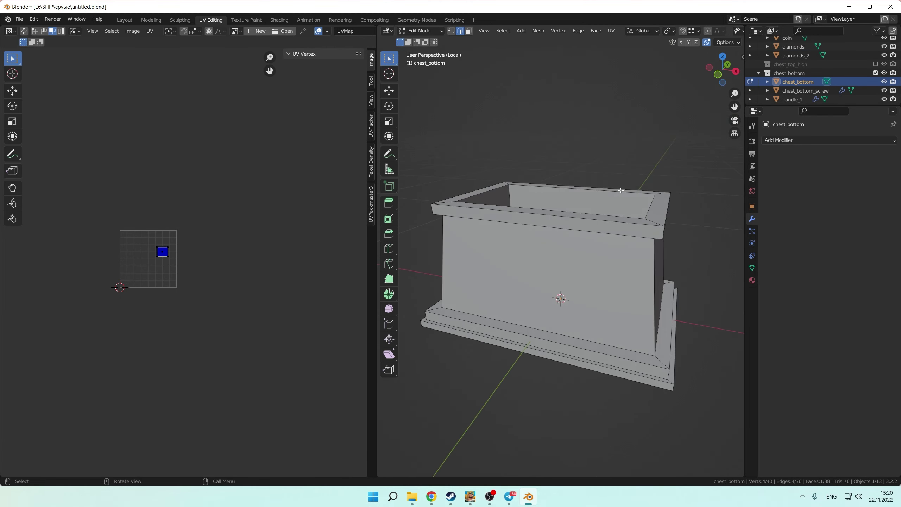
- Select the linked corner-band geometry and unwrap it
{"action": "key", "text": "ctrl+l"}
{"action": "middle_click_drag", "start_coordinate": [620, 191], "coordinate": [594, 239]}
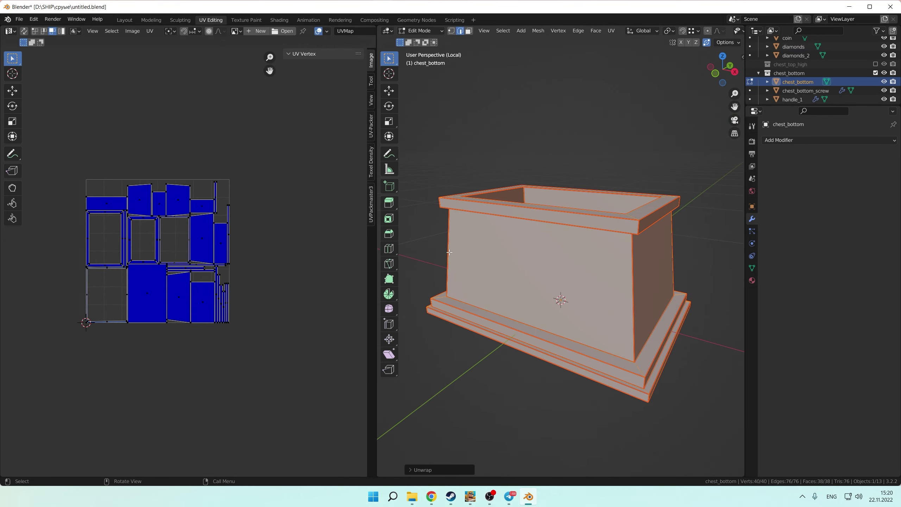
{"action": "mouse_move", "coordinate": [578, 304]}
{"action": "middle_mouse_down"}
{"action": "mouse_move", "coordinate": [583, 286]}
{"action": "mouse_move", "coordinate": [497, 177]}
{"action": "middle_mouse_up"}
{"action": "left_click", "coordinate": [503, 31]}
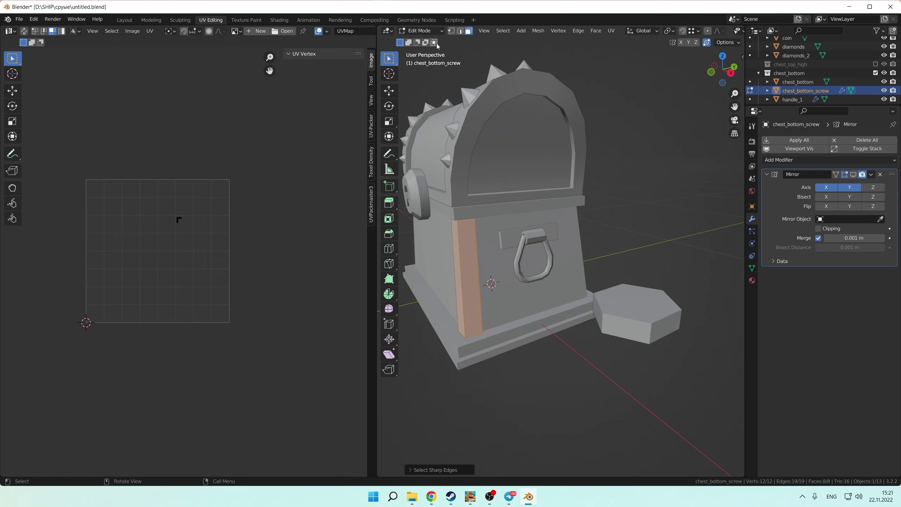
{"action": "right_click", "coordinate": [440, 74]}
{"action": "left_click", "coordinate": [522, 280]}
{"action": "key", "text": "Tab"}
- Duplicate and apply the corner bands' Mirror modifier, then check their UVs
{"action": "middle_click_drag", "start_coordinate": [497, 249], "coordinate": [526, 272]}
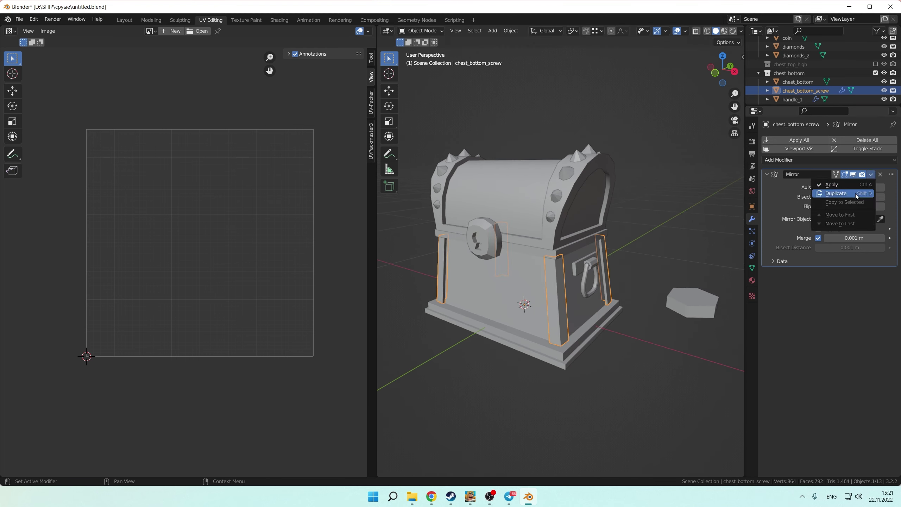
{"action": "left_click", "coordinate": [857, 193]}
{"action": "middle_click_drag", "start_coordinate": [624, 301], "coordinate": [614, 277]}
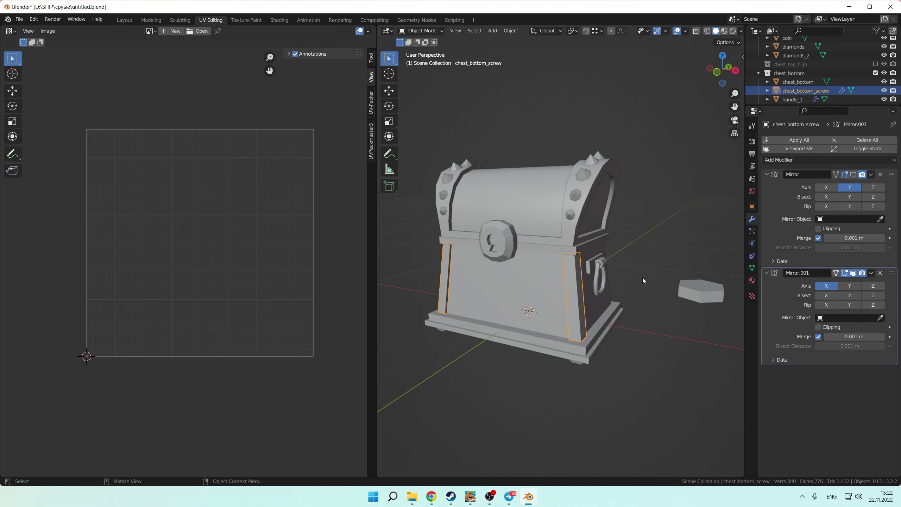
{"action": "middle_click_drag", "start_coordinate": [572, 313], "coordinate": [517, 288]}
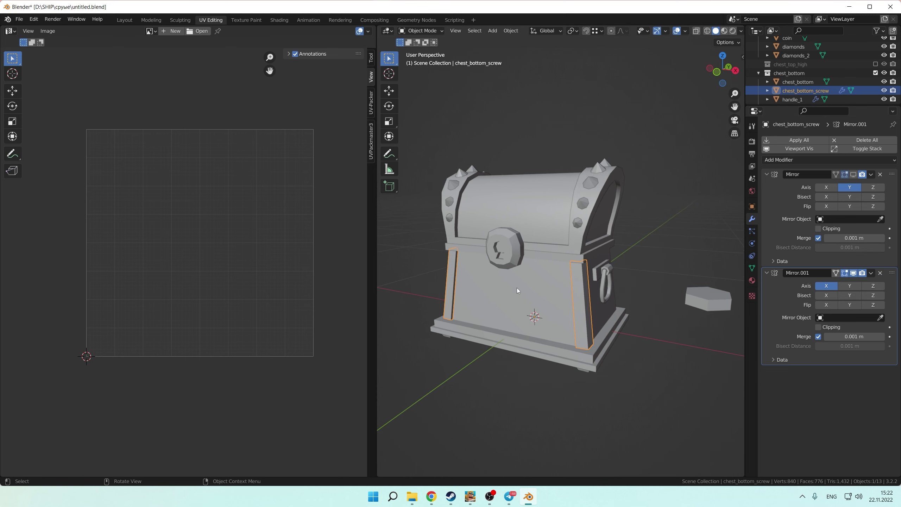
{"action": "key", "text": "ctrl+a"}
{"action": "key", "text": "Tab"}
{"action": "left_click", "coordinate": [149, 31]}
{"action": "key", "text": "Tab"}
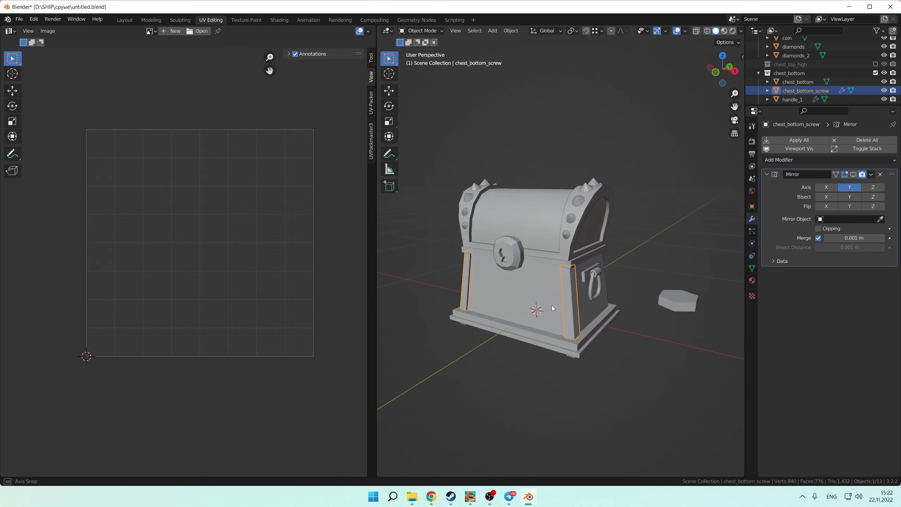
{"action": "middle_click_drag", "start_coordinate": [586, 248], "coordinate": [749, 231]}
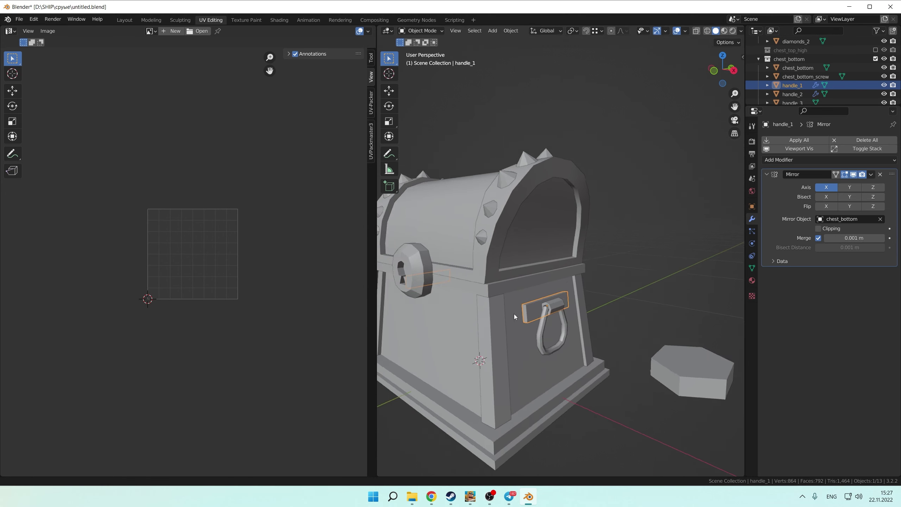
- Apply the Mirror on the other corner bands and unwrap the whole mesh
{"action": "key", "text": "Tab"}
{"action": "right_click", "coordinate": [475, 120]}
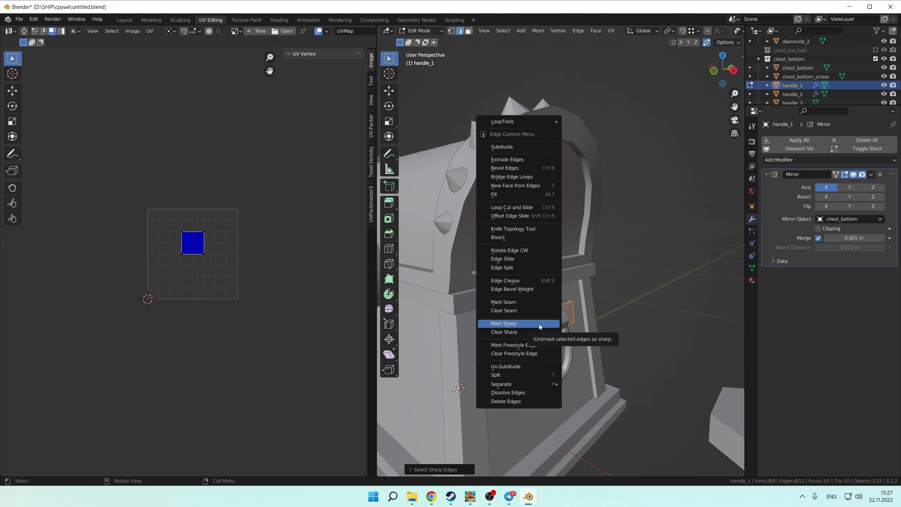
{"action": "key", "text": "u"}
{"action": "key", "text": "Tab"}
{"action": "key", "text": "ctrl+a"}
{"action": "key", "text": "Tab"}
{"action": "middle_click_drag", "start_coordinate": [479, 335], "coordinate": [579, 336]}
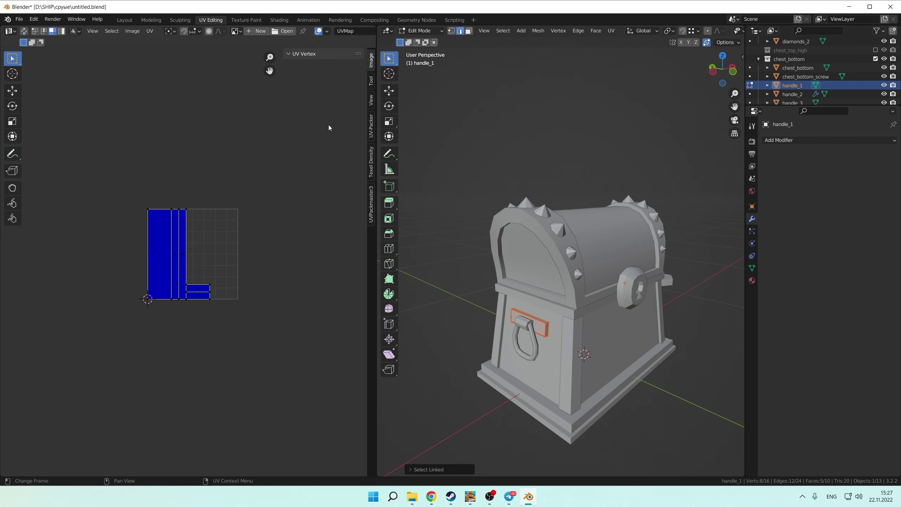
{"action": "key", "text": "Tab"}
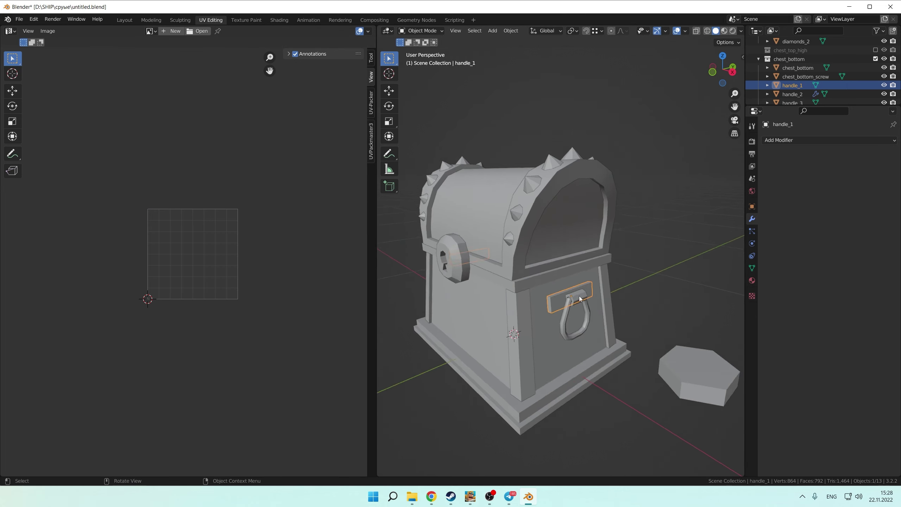
- Apply the Mirror on handle_2, then isolate handle_3 for inspection
{"action": "left_click", "coordinate": [692, 359]}
{"action": "key", "text": "Tab"}
{"action": "key", "text": "KP_Divide"}
{"action": "middle_click_drag", "start_coordinate": [603, 302], "coordinate": [619, 294]}
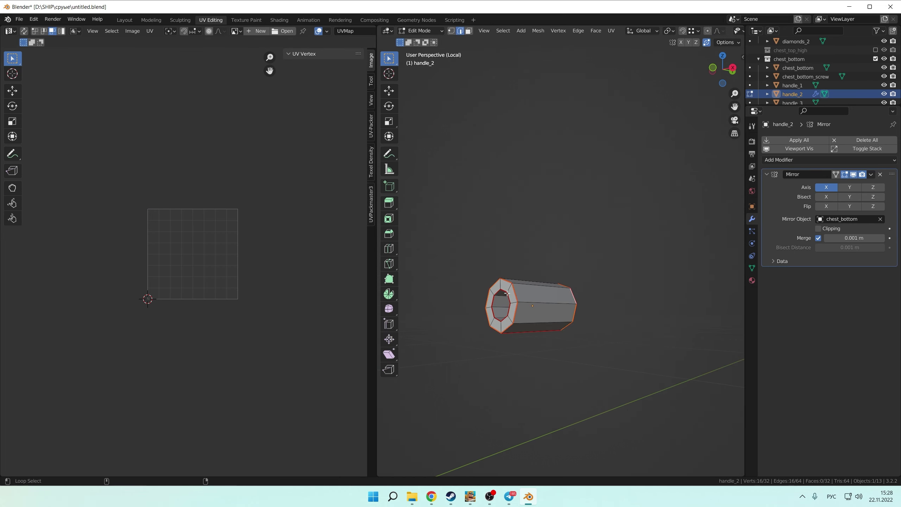
{"action": "left_click", "coordinate": [871, 174]}
{"action": "left_click", "coordinate": [791, 183]}
{"action": "key", "text": "KP_Divide"}
{"action": "left_click", "coordinate": [559, 281]}
{"action": "key", "text": "Tab"}
{"action": "key", "text": "KP_Divide"}
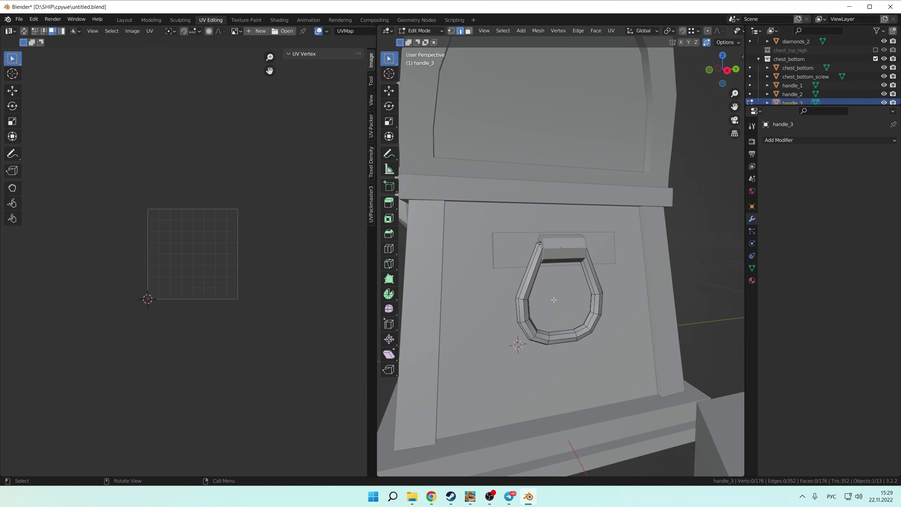
{"action": "key", "text": "Tab"}
{"action": "middle_click_drag", "start_coordinate": [568, 124], "coordinate": [644, 213]}
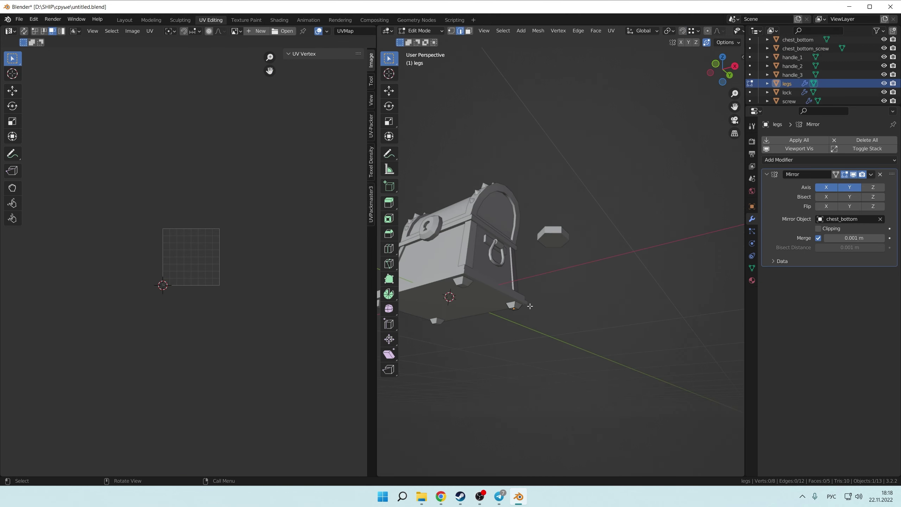
- Apply the Mirror modifier on the legs
{"action": "right_click", "coordinate": [530, 306]}
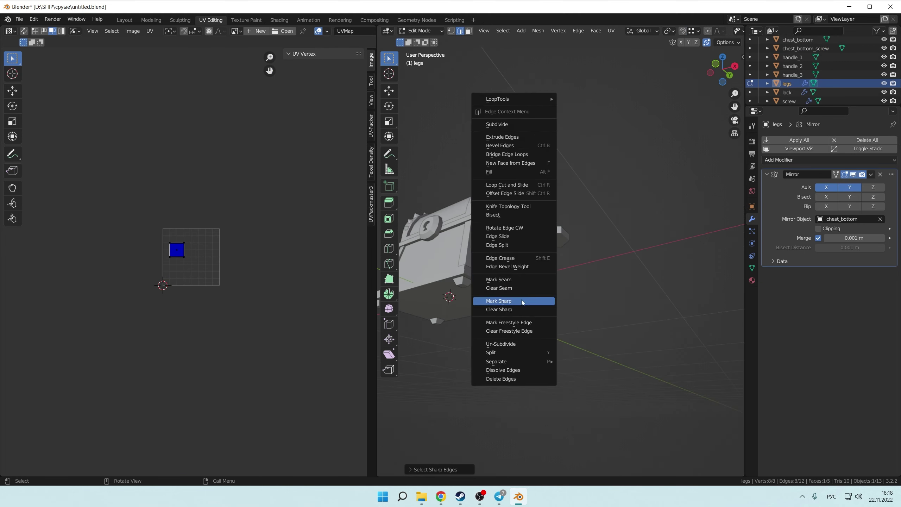
{"action": "key", "text": "Tab"}
{"action": "left_click", "coordinate": [852, 184]}
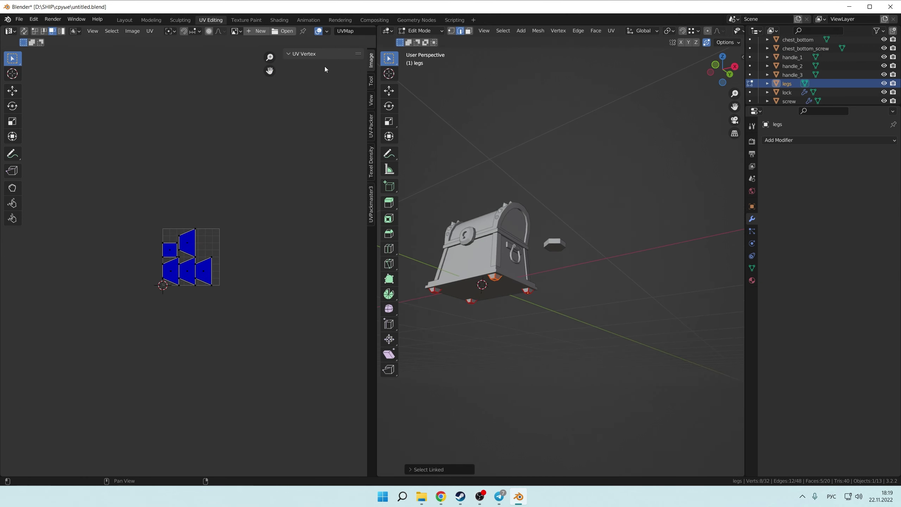
{"action": "middle_click_drag", "start_coordinate": [684, 177], "coordinate": [609, 228]}
{"action": "scroll", "coordinate": [610, 228], "scroll_direction": "up", "scroll_amount": 4}
- Mark UV seams on the chosen lock edges
{"action": "left_click", "coordinate": [514, 242]}
{"action": "key", "text": "Tab"}
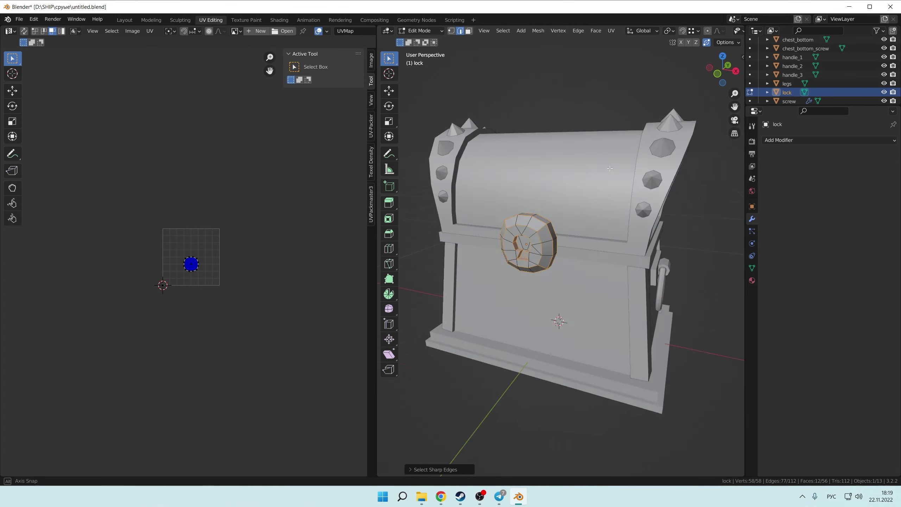
{"action": "mouse_move", "coordinate": [533, 248]}
{"action": "middle_mouse_down"}
{"action": "mouse_move", "coordinate": [552, 257]}
{"action": "mouse_move", "coordinate": [522, 252]}
{"action": "mouse_move", "coordinate": [523, 266]}
{"action": "middle_mouse_up"}
{"action": "right_click", "coordinate": [523, 252]}
{"action": "left_click", "coordinate": [522, 253]}
{"action": "left_click", "coordinate": [548, 249]}
{"action": "right_click", "coordinate": [509, 269]}
- Mark UV seams on the screw's edges and isolate the screw
{"action": "left_click", "coordinate": [508, 269]}
{"action": "scroll", "coordinate": [564, 262], "scroll_direction": "down", "scroll_amount": 4}
{"action": "scroll", "coordinate": [522, 266], "scroll_direction": "up", "scroll_amount": 4}
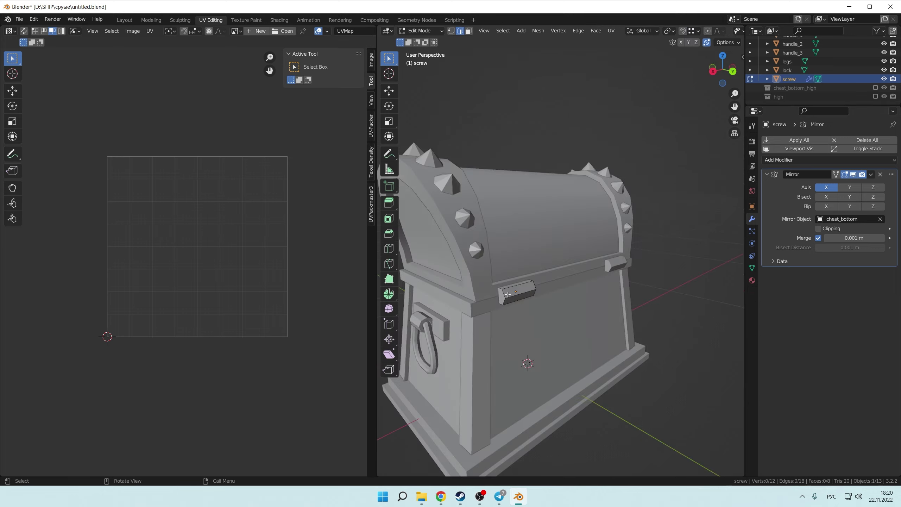
{"action": "right_click", "coordinate": [489, 303]}
{"action": "left_click", "coordinate": [494, 323]}
{"action": "key", "text": "KP_Divide"}
{"action": "left_click", "coordinate": [518, 216]}
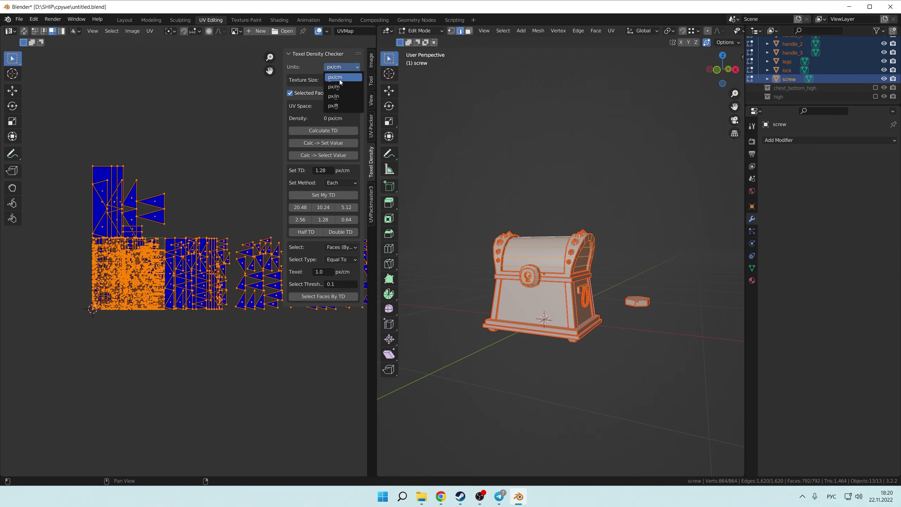
- Set Texture Size to 2048px and apply a uniform 1024 px/m texel density to all parts
{"action": "left_click", "coordinate": [324, 207]}
{"action": "left_click", "coordinate": [341, 80]}
{"action": "left_click", "coordinate": [341, 107]}
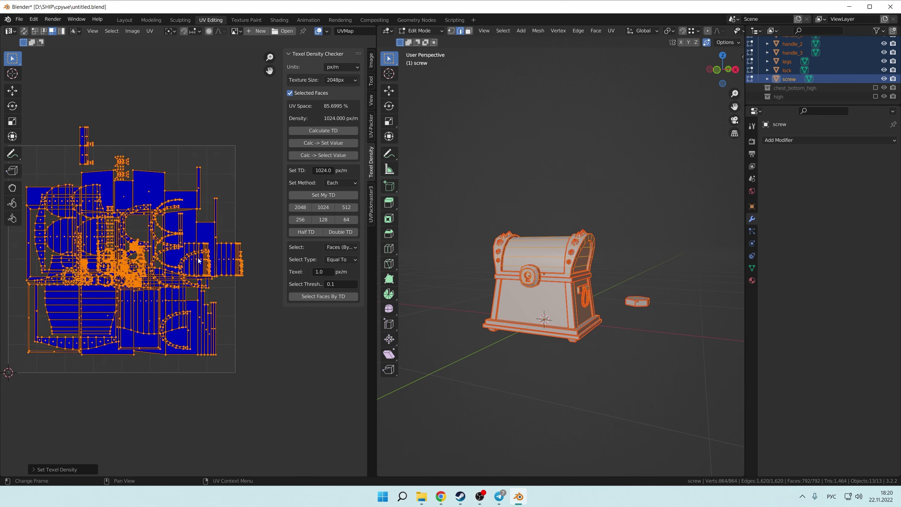
{"action": "scroll", "coordinate": [182, 223], "scroll_direction": "up", "scroll_amount": 2}
{"action": "scroll", "coordinate": [182, 223], "scroll_direction": "down", "scroll_amount": 3}
{"action": "key", "text": "ctrl+z"}
{"action": "scroll", "coordinate": [222, 223], "scroll_direction": "up", "scroll_amount": 2}
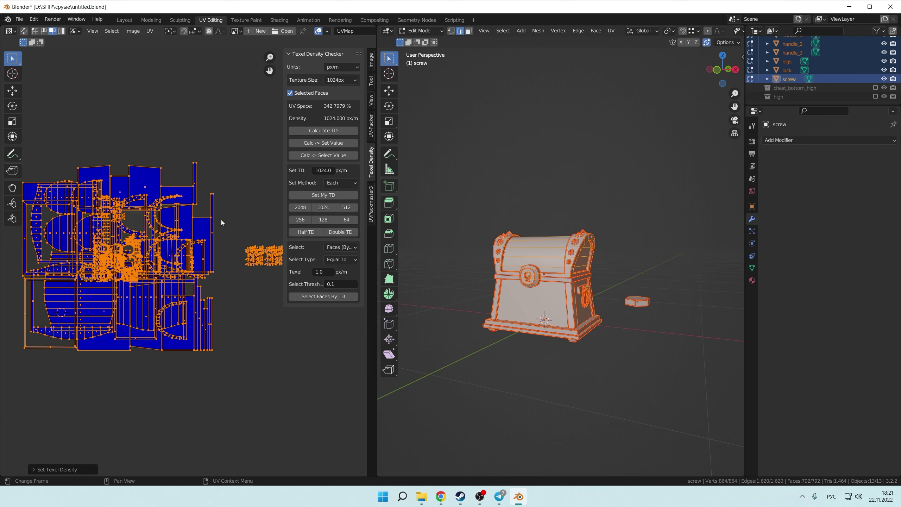
{"action": "left_click", "coordinate": [325, 209]}
- Select a leg edge and re-center the UV layout in the UV editor
{"action": "middle_click_drag", "start_coordinate": [543, 319], "coordinate": [569, 322]}
{"action": "left_click", "coordinate": [569, 323]}
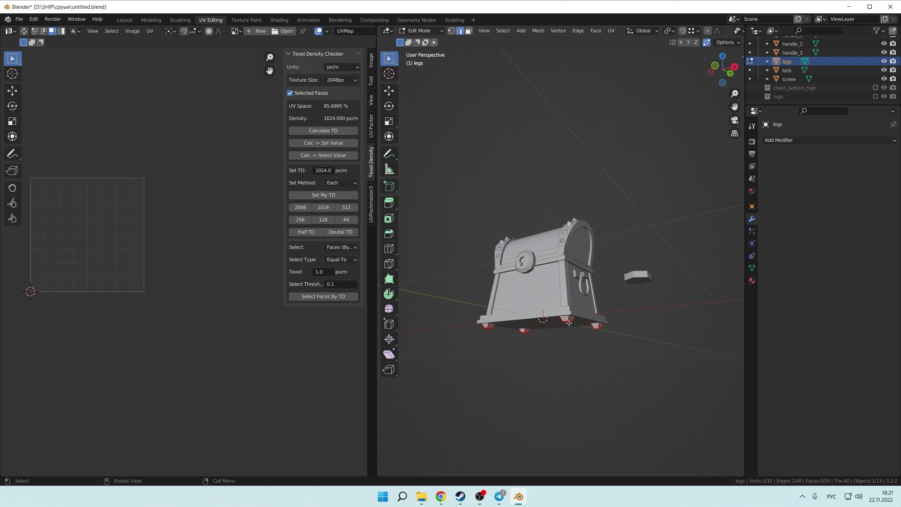
{"action": "left_click", "coordinate": [371, 73]}
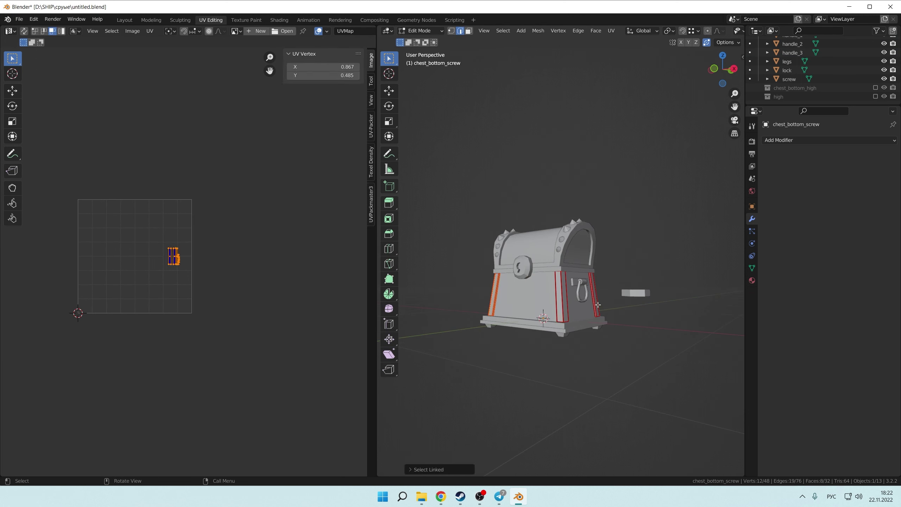
{"action": "middle_click_drag", "start_coordinate": [231, 269], "coordinate": [221, 286]}
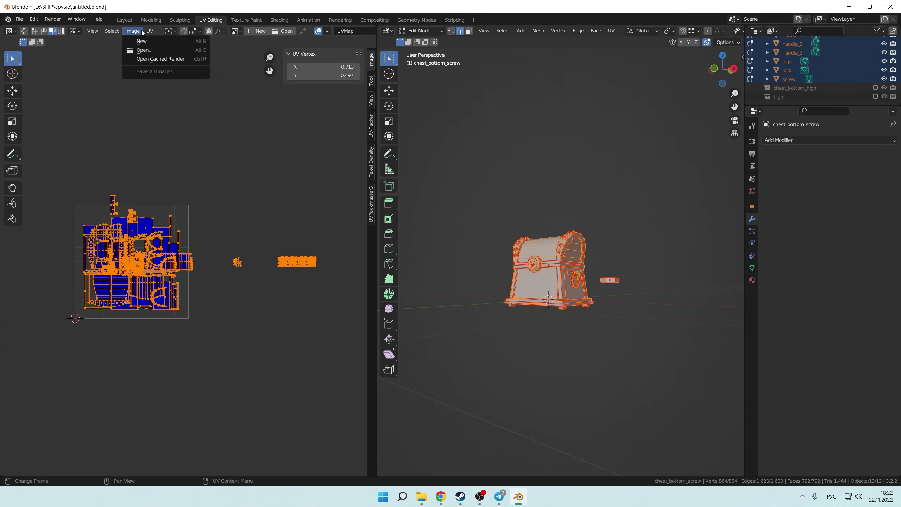
{"action": "middle_click_drag", "start_coordinate": [557, 355], "coordinate": [585, 276]}
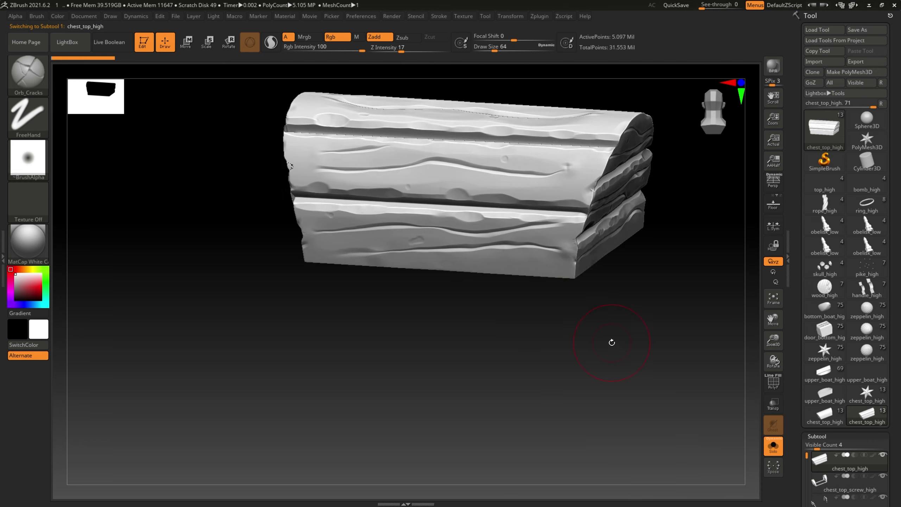
- Carve two straight lazy-mouse grooves along the chest_top_high lid with the Orb_Cracks brush
{"action": "left_click_drag", "start_coordinate": [625, 339], "coordinate": [611, 398]}
{"action": "left_click", "coordinate": [439, 16]}
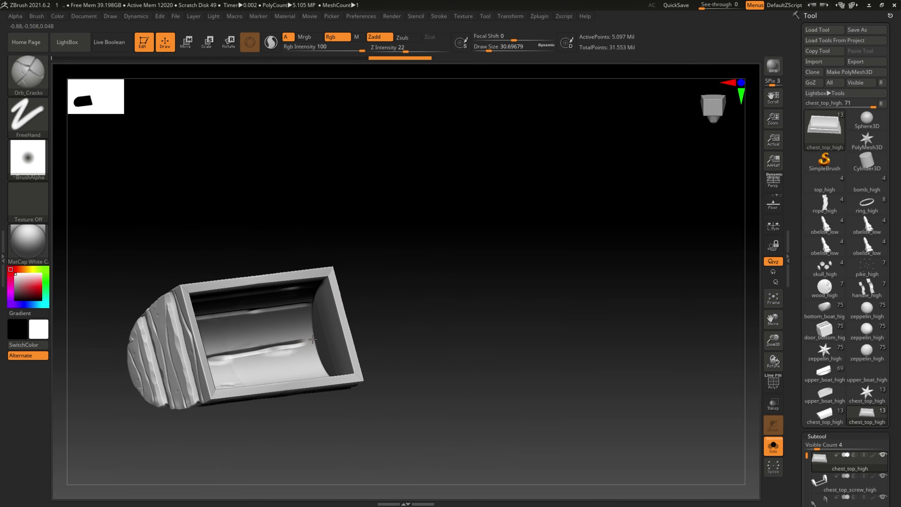
{"action": "left_click_drag", "start_coordinate": [198, 346], "coordinate": [326, 342]}
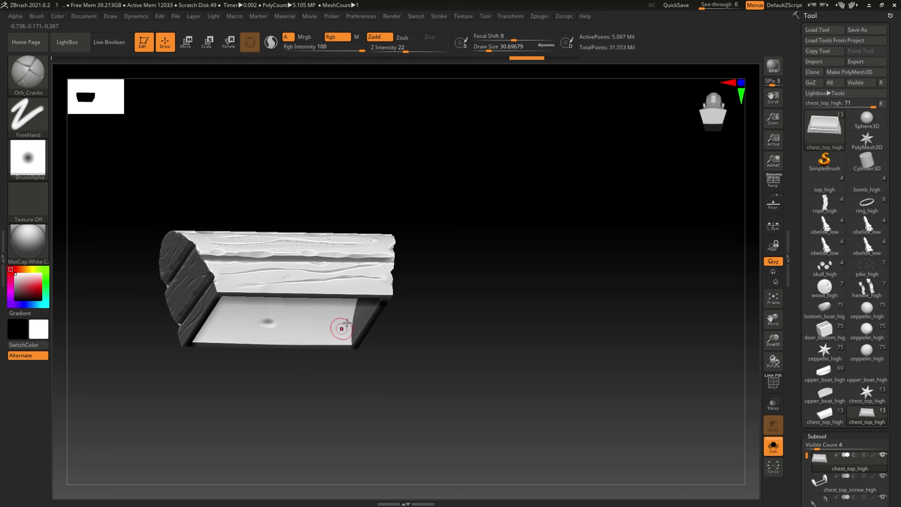
{"action": "left_click_drag", "start_coordinate": [268, 224], "coordinate": [278, 311]}
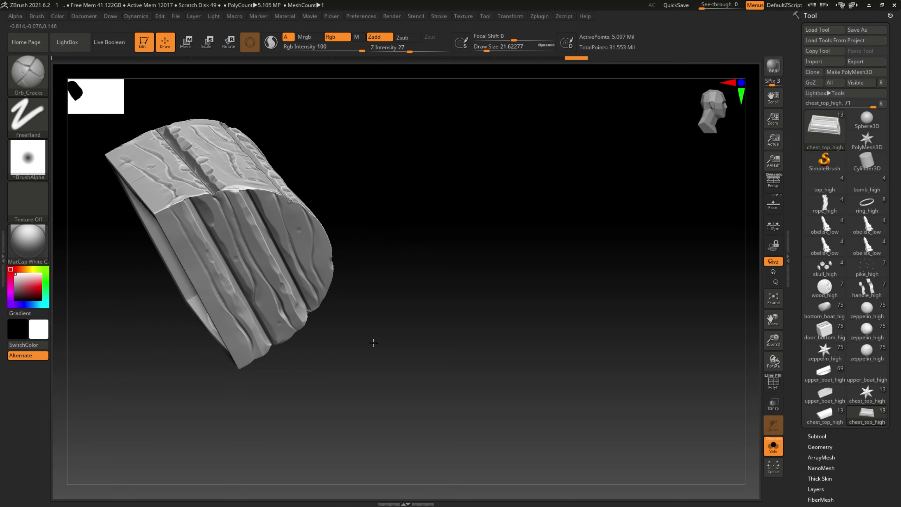
- Refine the lid grain with the Pinch brush at intensity 20, then the Orb_Pinch brush
{"action": "key", "text": "b"}
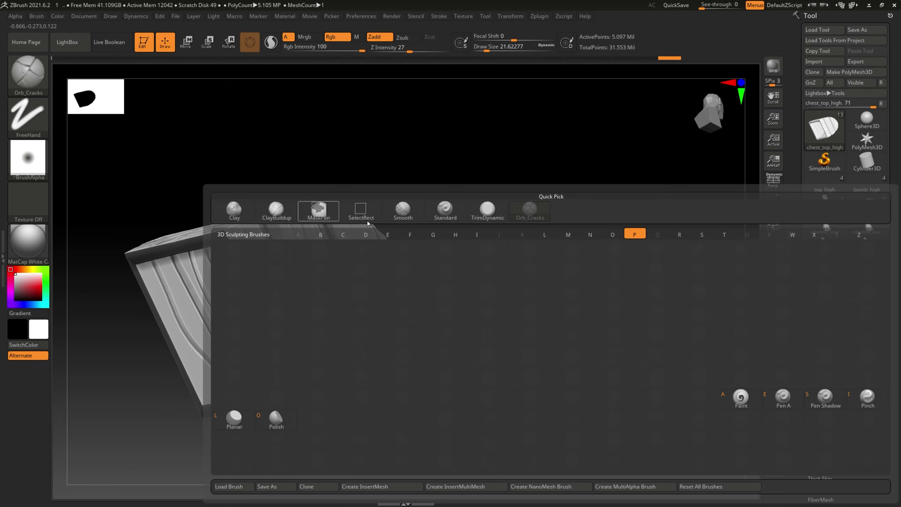
{"action": "key", "text": "p"}
{"action": "key", "text": "i"}
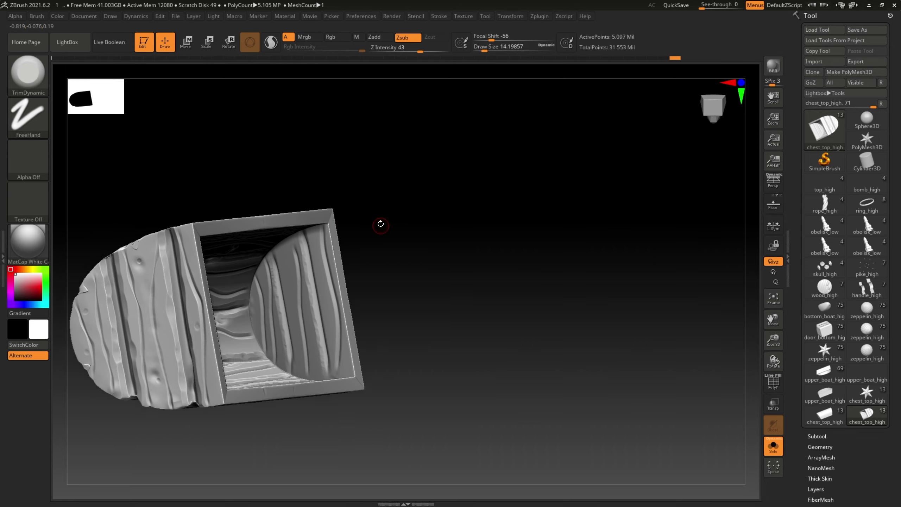
{"action": "key", "text": "b"}
{"action": "left_click", "coordinate": [333, 232]}
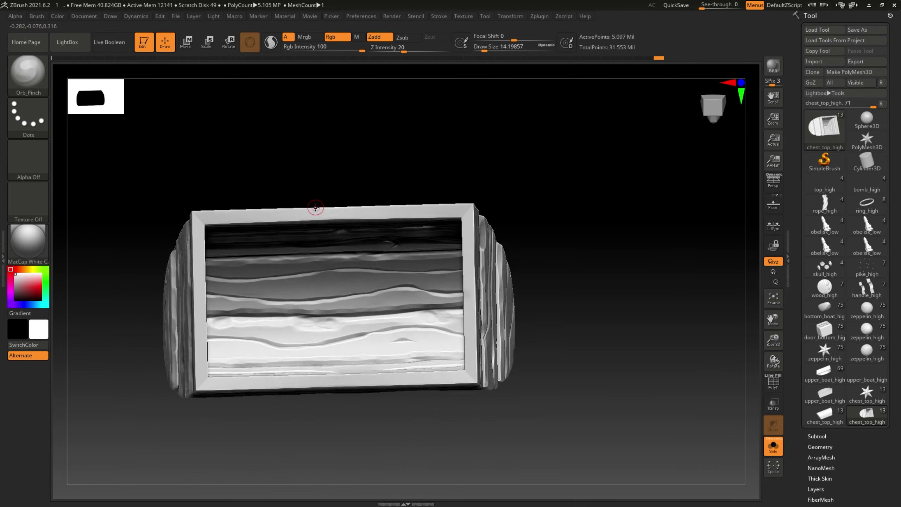
- Pick a small Clay brush, check the lid's inside, then select the chest_bottom_high subtool
{"action": "key", "text": "space"}
{"action": "key", "text": "b"}
{"action": "key", "text": "c"}
{"action": "key", "text": "l"}
{"action": "key", "text": "s"}
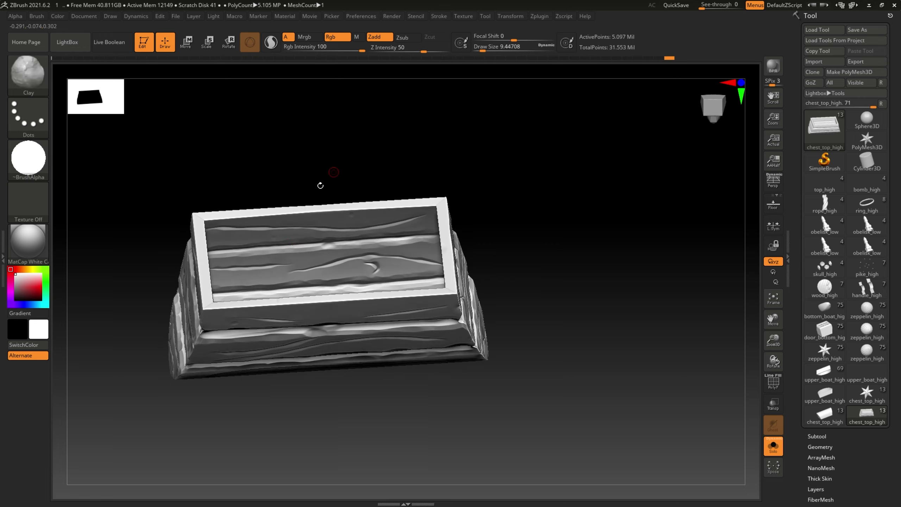
{"action": "left_click_drag", "start_coordinate": [320, 185], "coordinate": [368, 277]}
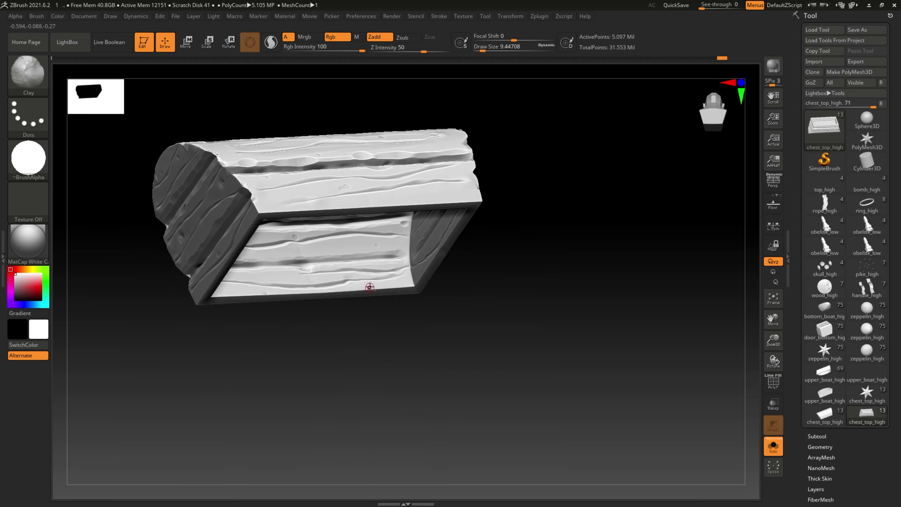
{"action": "right_click_drag", "start_coordinate": [369, 287], "coordinate": [248, 324]}
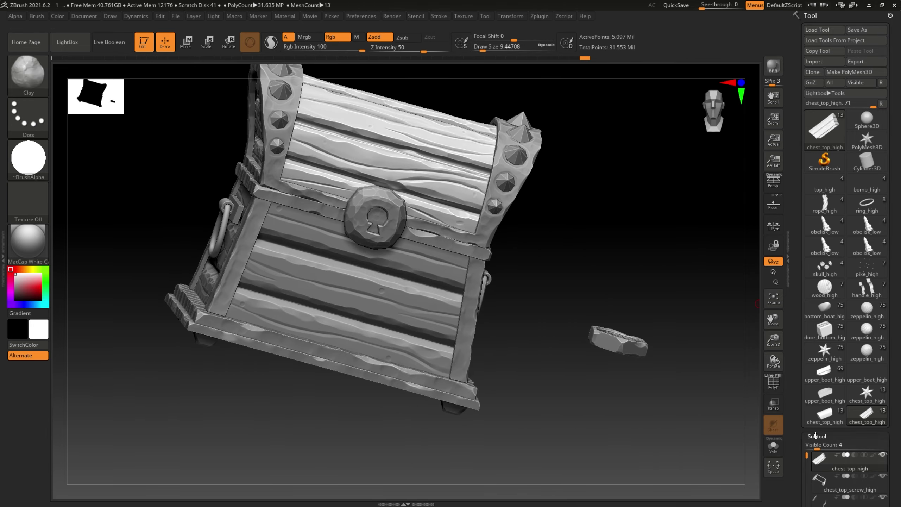
{"action": "left_click", "coordinate": [817, 436]}
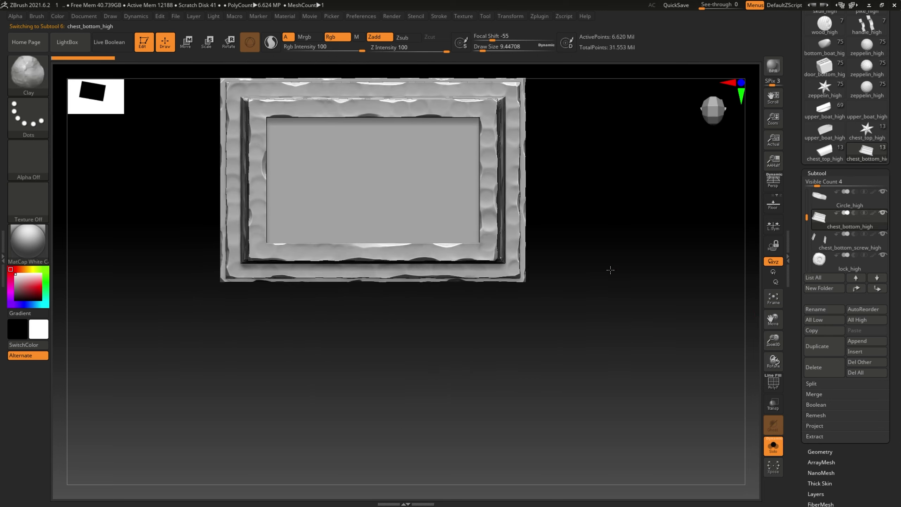
- Carve straight horizontal grooves across the chest bottom's inner panel
{"action": "left_click_drag", "start_coordinate": [232, 230], "coordinate": [393, 232]}
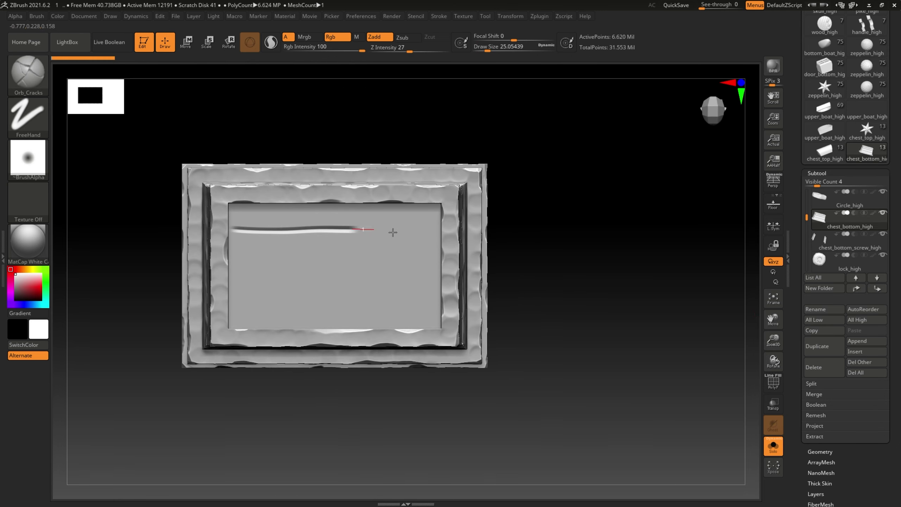
{"action": "left_click_drag", "start_coordinate": [432, 124], "coordinate": [432, 124], "text": "shift"}
{"action": "key", "text": "space"}
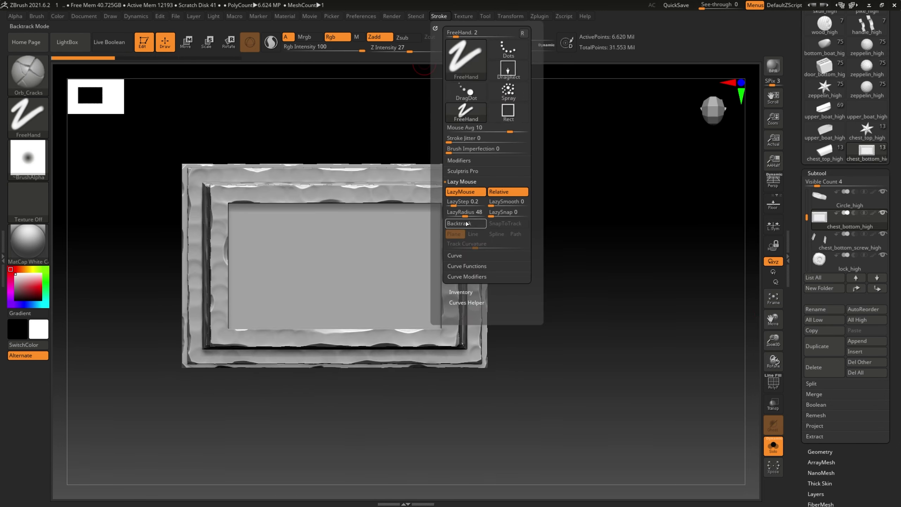
{"action": "left_click_drag", "start_coordinate": [519, 211], "coordinate": [506, 190], "text": "alt"}
{"action": "left_click_drag", "start_coordinate": [217, 251], "coordinate": [426, 251]}
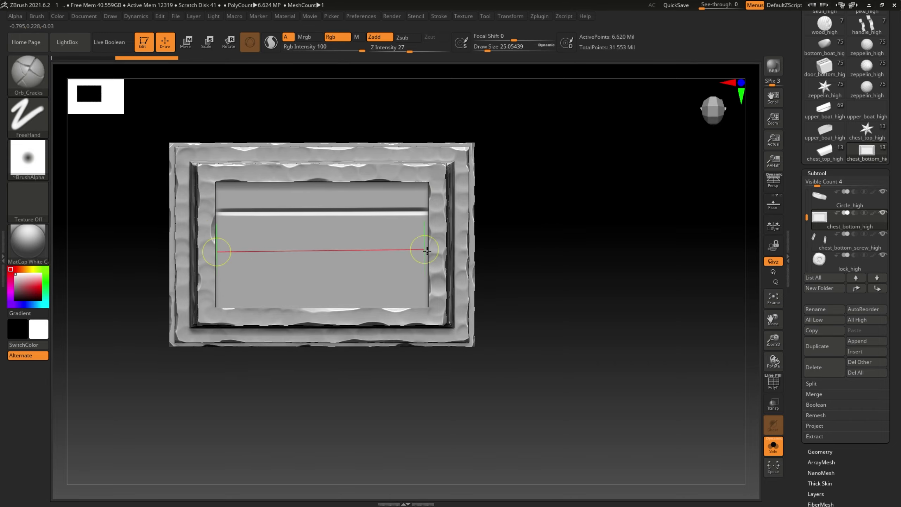
{"action": "mouse_move", "coordinate": [497, 256]}
{"action": "left_mouse_down"}
{"action": "mouse_move", "coordinate": [553, 209]}
{"action": "mouse_move", "coordinate": [579, 159]}
{"action": "left_mouse_up"}
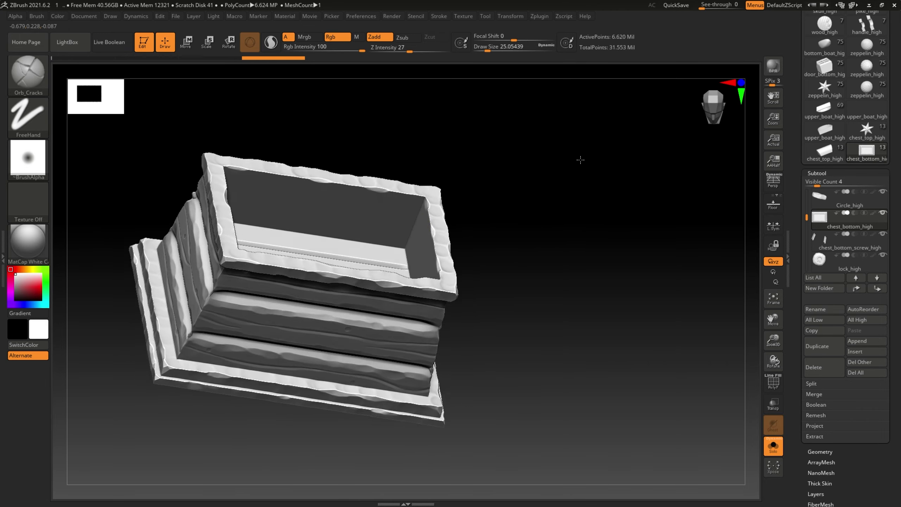
{"action": "mouse_move", "coordinate": [312, 120]}
{"action": "left_mouse_down"}
{"action": "mouse_move", "coordinate": [346, 141]}
{"action": "mouse_move", "coordinate": [303, 242]}
{"action": "mouse_move", "coordinate": [269, 196]}
{"action": "left_mouse_up"}
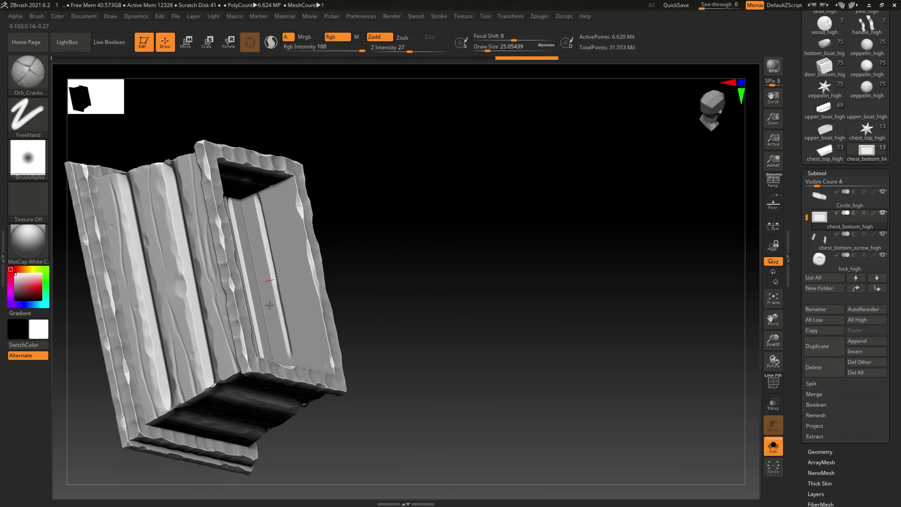
{"action": "mouse_move", "coordinate": [270, 305]}
{"action": "left_mouse_down"}
{"action": "mouse_move", "coordinate": [282, 326]}
{"action": "mouse_move", "coordinate": [264, 320]}
{"action": "mouse_move", "coordinate": [282, 308]}
{"action": "mouse_move", "coordinate": [388, 304]}
{"action": "mouse_move", "coordinate": [439, 201]}
{"action": "left_mouse_up"}
{"action": "left_click", "coordinate": [439, 16]}
{"action": "mouse_move", "coordinate": [458, 169]}
{"action": "left_mouse_down"}
{"action": "mouse_move", "coordinate": [350, 292]}
{"action": "mouse_move", "coordinate": [278, 138]}
{"action": "left_mouse_up"}
{"action": "mouse_move", "coordinate": [283, 238]}
{"action": "left_mouse_down"}
{"action": "mouse_move", "coordinate": [227, 342]}
{"action": "mouse_move", "coordinate": [322, 116]}
{"action": "mouse_move", "coordinate": [429, 199]}
{"action": "mouse_move", "coordinate": [346, 178]}
{"action": "mouse_move", "coordinate": [444, 290]}
{"action": "mouse_move", "coordinate": [296, 177]}
{"action": "left_mouse_up"}
{"action": "mouse_move", "coordinate": [232, 172]}
{"action": "left_mouse_down"}
{"action": "mouse_move", "coordinate": [219, 135]}
{"action": "mouse_move", "coordinate": [222, 294]}
{"action": "mouse_move", "coordinate": [221, 91]}
{"action": "mouse_move", "coordinate": [242, 146]}
{"action": "left_mouse_up"}
- Sculpt the inner walls and sides with the TrimDynamic brush, adjusting its size
{"action": "key", "text": "b"}
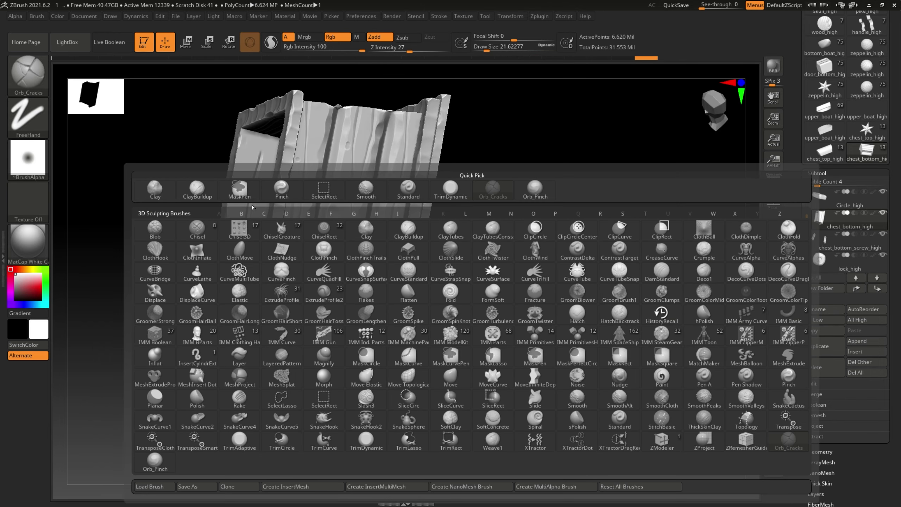
{"action": "key", "text": "t"}
{"action": "key", "text": "d"}
{"action": "mouse_move", "coordinate": [238, 201]}
{"action": "left_mouse_down"}
{"action": "mouse_move", "coordinate": [226, 222]}
{"action": "mouse_move", "coordinate": [136, 214]}
{"action": "mouse_move", "coordinate": [481, 140]}
{"action": "mouse_move", "coordinate": [252, 166]}
{"action": "mouse_move", "coordinate": [305, 262]}
{"action": "mouse_move", "coordinate": [507, 185]}
{"action": "mouse_move", "coordinate": [379, 173]}
{"action": "mouse_move", "coordinate": [439, 165]}
{"action": "mouse_move", "coordinate": [439, 197]}
{"action": "mouse_move", "coordinate": [493, 127]}
{"action": "mouse_move", "coordinate": [277, 149]}
{"action": "mouse_move", "coordinate": [398, 221]}
{"action": "mouse_move", "coordinate": [265, 105]}
{"action": "left_mouse_up"}
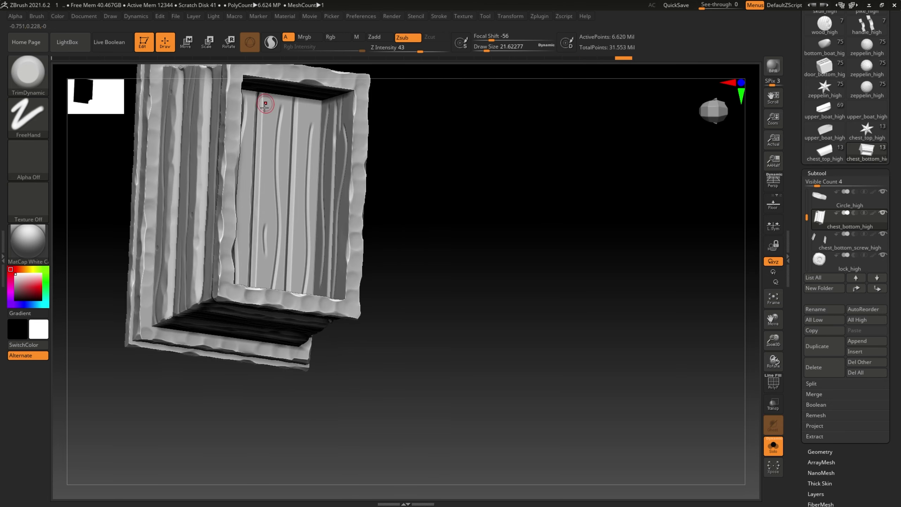
{"action": "mouse_move", "coordinate": [257, 234]}
{"action": "left_mouse_down"}
{"action": "mouse_move", "coordinate": [270, 213]}
{"action": "mouse_move", "coordinate": [286, 256]}
{"action": "mouse_move", "coordinate": [283, 88]}
{"action": "left_mouse_up"}
{"action": "mouse_move", "coordinate": [280, 240]}
{"action": "left_mouse_down"}
{"action": "mouse_move", "coordinate": [429, 185]}
{"action": "mouse_move", "coordinate": [404, 127]}
{"action": "mouse_move", "coordinate": [319, 201]}
{"action": "mouse_move", "coordinate": [243, 159]}
{"action": "mouse_move", "coordinate": [364, 198]}
{"action": "mouse_move", "coordinate": [334, 174]}
{"action": "mouse_move", "coordinate": [166, 214]}
{"action": "mouse_move", "coordinate": [208, 147]}
{"action": "mouse_move", "coordinate": [439, 151]}
{"action": "mouse_move", "coordinate": [224, 379]}
{"action": "left_mouse_up"}
{"action": "mouse_move", "coordinate": [331, 191]}
{"action": "left_mouse_down"}
{"action": "mouse_move", "coordinate": [338, 184]}
{"action": "mouse_move", "coordinate": [342, 213]}
{"action": "mouse_move", "coordinate": [300, 201]}
{"action": "mouse_move", "coordinate": [331, 169]}
{"action": "mouse_move", "coordinate": [179, 335]}
{"action": "mouse_move", "coordinate": [191, 202]}
{"action": "mouse_move", "coordinate": [150, 194]}
{"action": "left_mouse_up"}
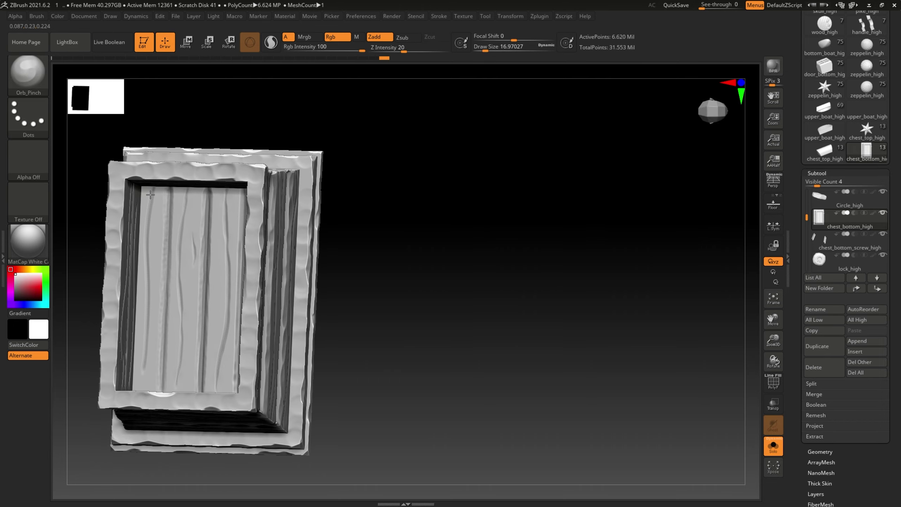
{"action": "mouse_move", "coordinate": [149, 312]}
{"action": "left_mouse_down"}
{"action": "mouse_move", "coordinate": [412, 203]}
{"action": "mouse_move", "coordinate": [243, 297]}
{"action": "left_mouse_up"}
{"action": "key", "text": "s"}
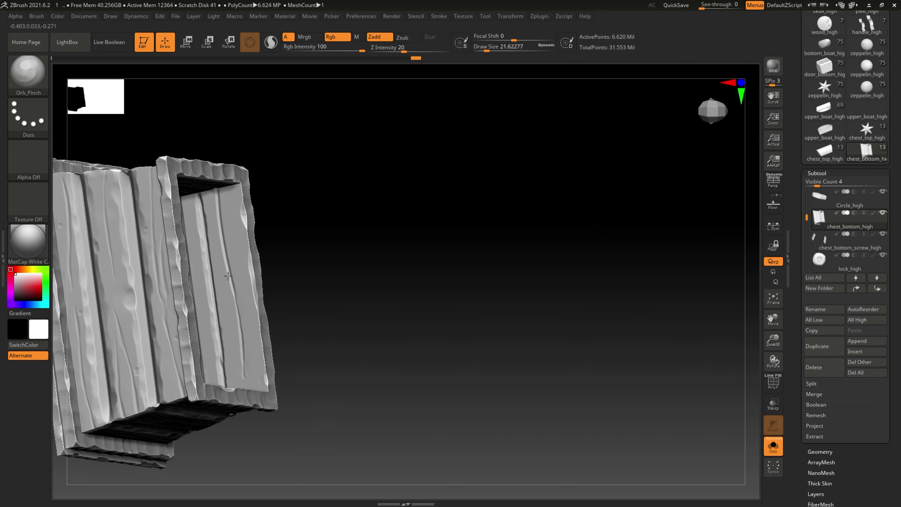
{"action": "mouse_move", "coordinate": [307, 147]}
{"action": "left_mouse_down"}
{"action": "mouse_move", "coordinate": [297, 214]}
{"action": "mouse_move", "coordinate": [211, 312]}
{"action": "left_mouse_up"}
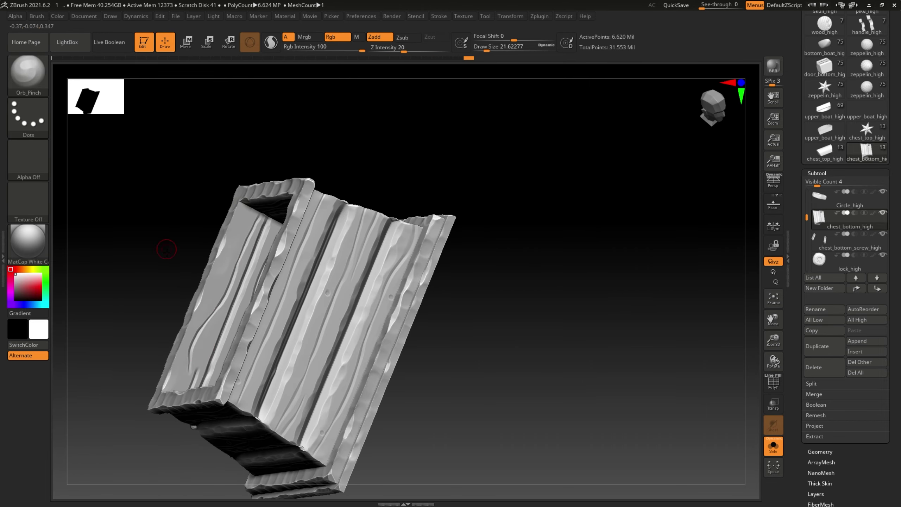
{"action": "left_click_drag", "start_coordinate": [167, 252], "coordinate": [210, 402]}
{"action": "mouse_move", "coordinate": [269, 250]}
{"action": "left_mouse_down"}
{"action": "mouse_move", "coordinate": [359, 148]}
{"action": "mouse_move", "coordinate": [262, 414]}
{"action": "mouse_move", "coordinate": [208, 243]}
{"action": "mouse_move", "coordinate": [148, 418]}
{"action": "mouse_move", "coordinate": [538, 319]}
{"action": "mouse_move", "coordinate": [455, 277]}
{"action": "left_mouse_up"}
- Set the Clay brush to draw size about 14, then switch to Orb_Pinch
{"action": "key", "text": "b"}
{"action": "key", "text": "c"}
{"action": "key", "text": "l"}
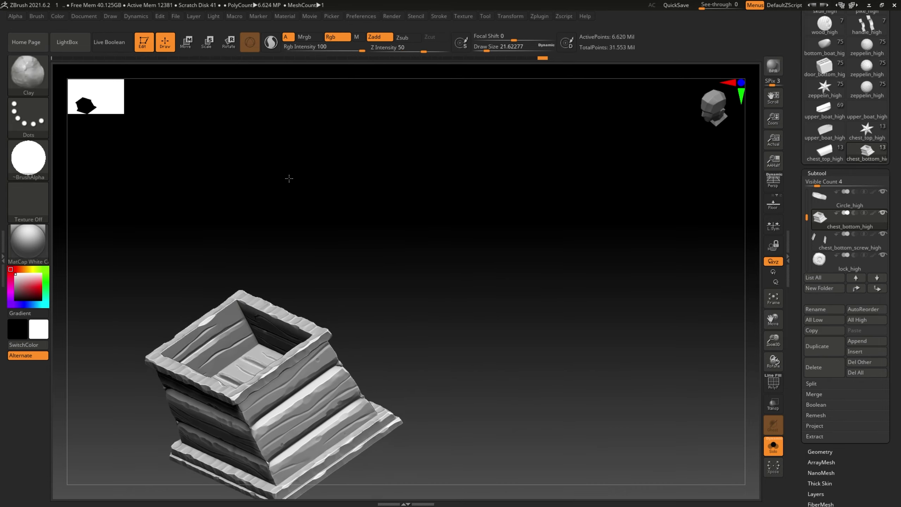
{"action": "key", "text": "s"}
{"action": "mouse_move", "coordinate": [309, 215]}
{"action": "left_mouse_down"}
{"action": "mouse_move", "coordinate": [300, 215]}
{"action": "mouse_move", "coordinate": [337, 257]}
{"action": "mouse_move", "coordinate": [329, 285]}
{"action": "mouse_move", "coordinate": [342, 211]}
{"action": "left_mouse_up"}
{"action": "key", "text": "b"}
{"action": "key", "text": "o"}
{"action": "key", "text": "p"}
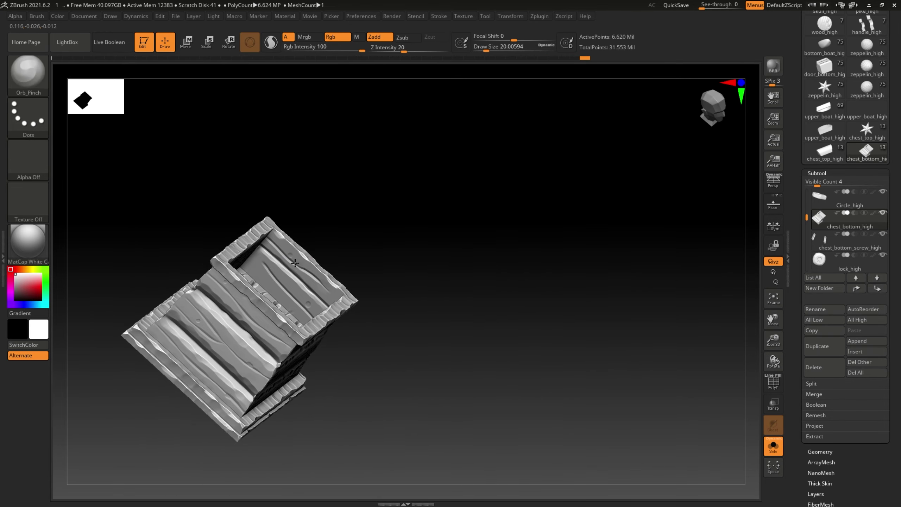
- Finish the worn rim detail with the Clay dots-stroke brush
{"action": "mouse_move", "coordinate": [295, 262]}
{"action": "left_mouse_down"}
{"action": "mouse_move", "coordinate": [312, 209]}
{"action": "mouse_move", "coordinate": [349, 228]}
{"action": "mouse_move", "coordinate": [342, 204]}
{"action": "mouse_move", "coordinate": [332, 232]}
{"action": "mouse_move", "coordinate": [395, 273]}
{"action": "mouse_move", "coordinate": [418, 256]}
{"action": "left_mouse_up"}
{"action": "key", "text": "b"}
{"action": "key", "text": "c"}
{"action": "key", "text": "l"}
{"action": "key", "text": "b"}
{"action": "key", "text": "c"}
{"action": "key", "text": "l"}
{"action": "scroll", "coordinate": [800, 233], "scroll_direction": "down", "scroll_amount": 3}
{"action": "mouse_move", "coordinate": [547, 247]}
{"action": "left_mouse_down"}
{"action": "mouse_move", "coordinate": [538, 187]}
{"action": "mouse_move", "coordinate": [553, 241]}
{"action": "left_mouse_up"}
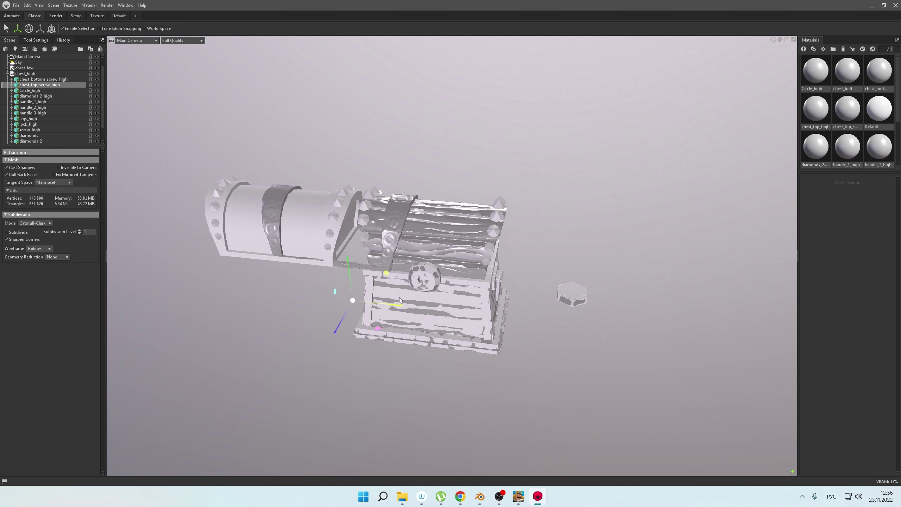
- Restore the moved lid parts and rename diamonds_2 to diamonds_2_high
{"action": "key", "text": "ctrl+z"}
{"action": "key", "text": "ctrl+z"}
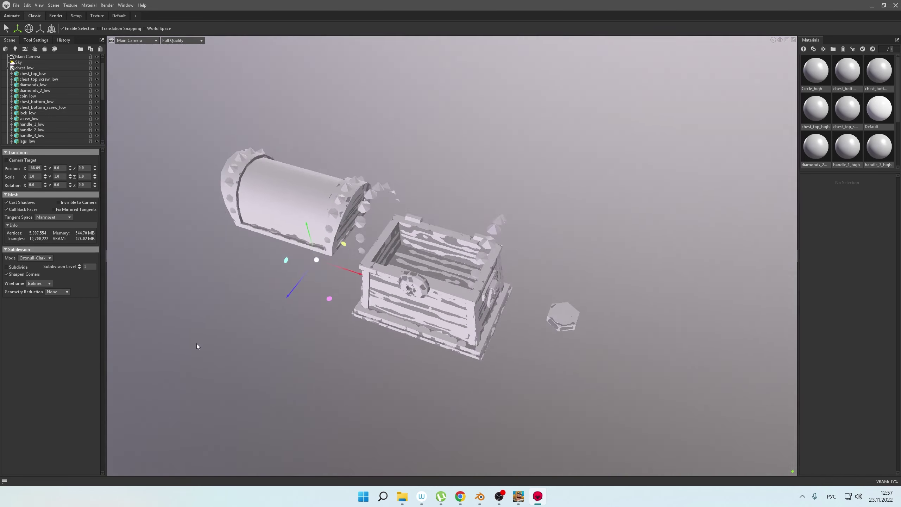
{"action": "left_click_drag", "start_coordinate": [218, 335], "coordinate": [202, 224]}
{"action": "left_click", "coordinate": [202, 224]}
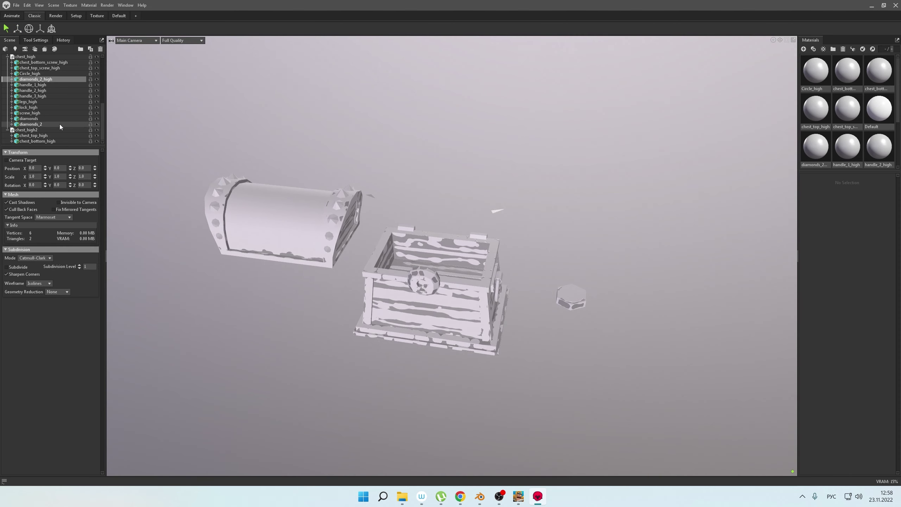
{"action": "key", "text": "Delete"}
{"action": "left_click_drag", "start_coordinate": [245, 177], "coordinate": [338, 223]}
{"action": "scroll", "coordinate": [100, 124], "scroll_direction": "down", "scroll_amount": 2}
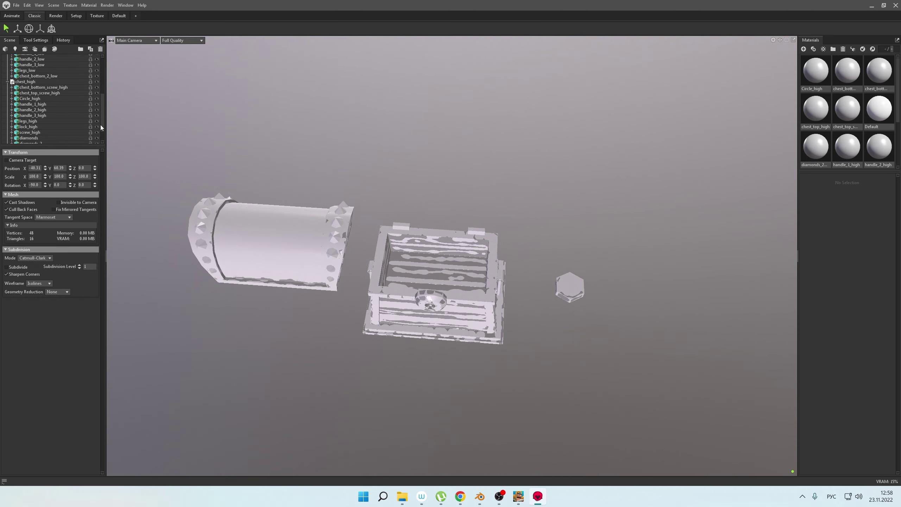
{"action": "key", "text": "alt+shift"}
{"action": "type", "text": "high"}
{"action": "key", "text": "Return"}
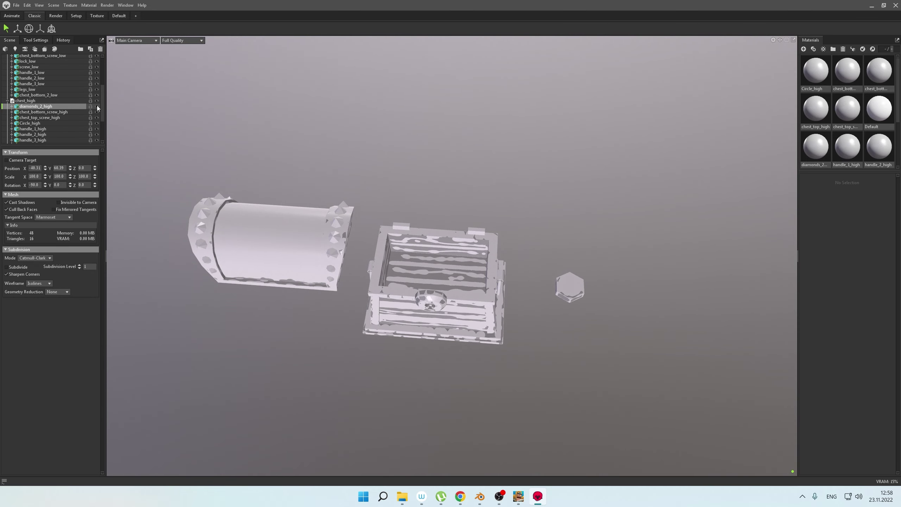
{"action": "key", "text": "w"}
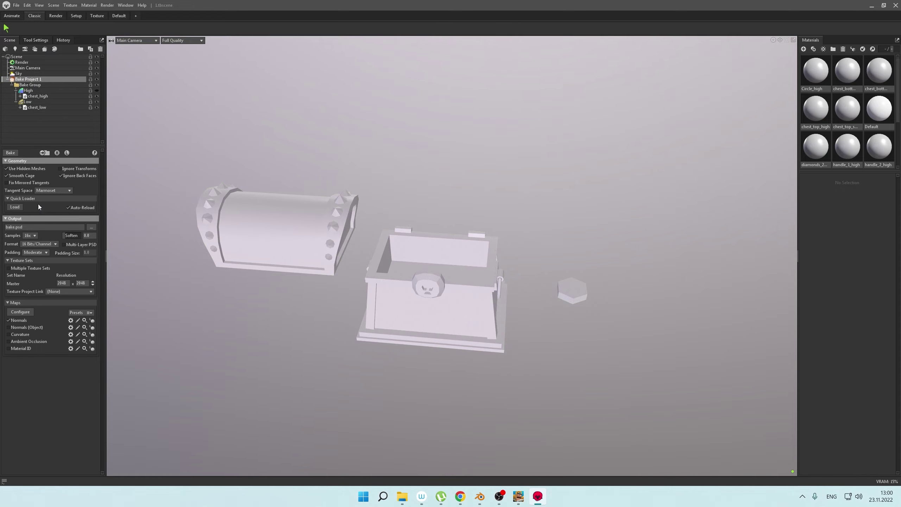
- Set the bake output to textures/baake/chest.png and expand the high-poly group
{"action": "key", "text": "Return"}
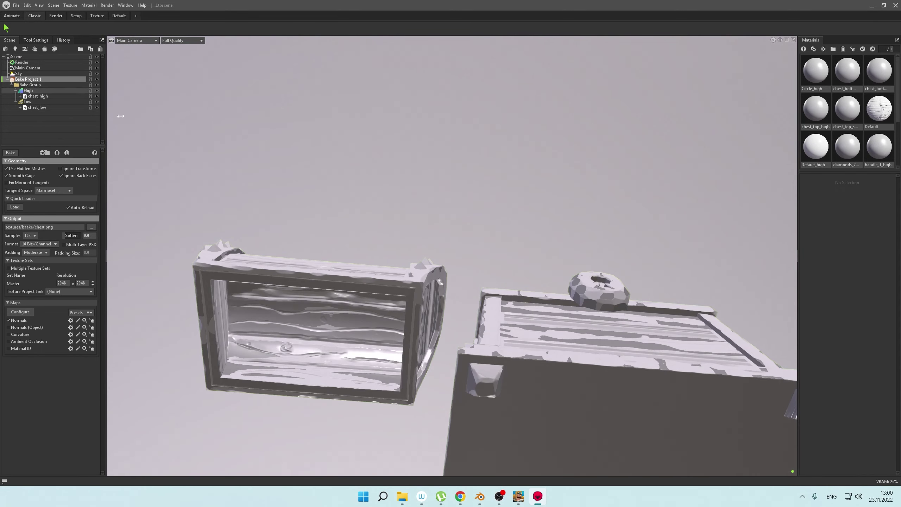
{"action": "left_click", "coordinate": [455, 253]}
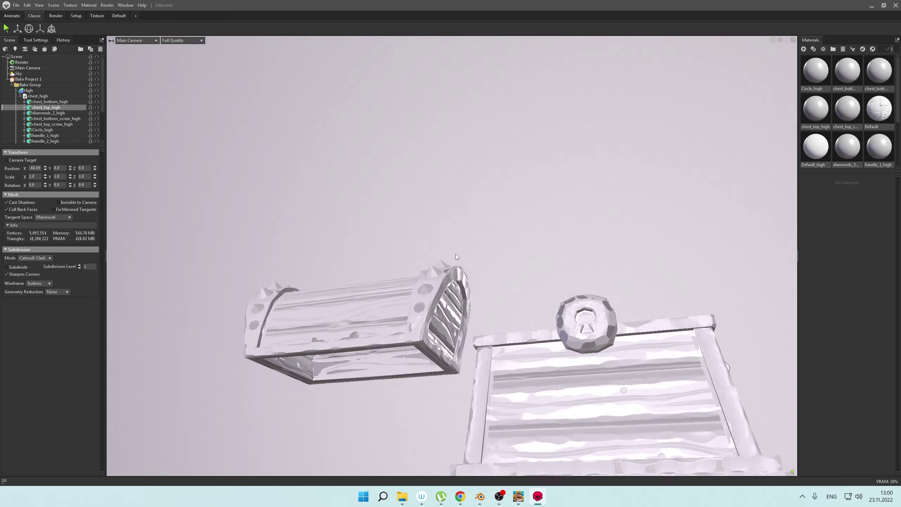
{"action": "left_click_drag", "start_coordinate": [473, 151], "coordinate": [382, 303]}
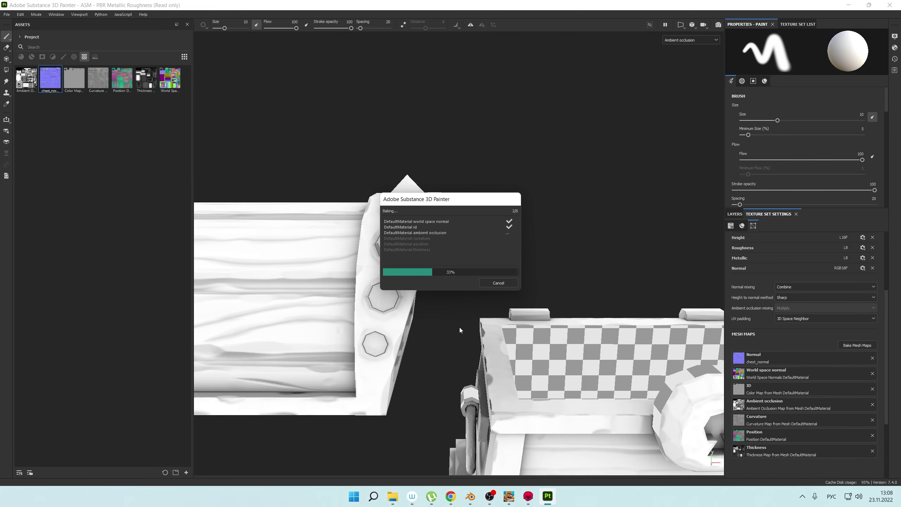
- Dismiss the bake message and select Fill layer 2 in the wood folder
{"action": "left_click", "coordinate": [499, 283]}
{"action": "mouse_move", "coordinate": [501, 251]}
{"action": "left_mouse_down", "text": "alt"}
{"action": "mouse_move", "coordinate": [433, 175]}
{"action": "mouse_move", "coordinate": [370, 225]}
{"action": "mouse_move", "coordinate": [454, 207]}
{"action": "left_mouse_up", "text": "alt"}
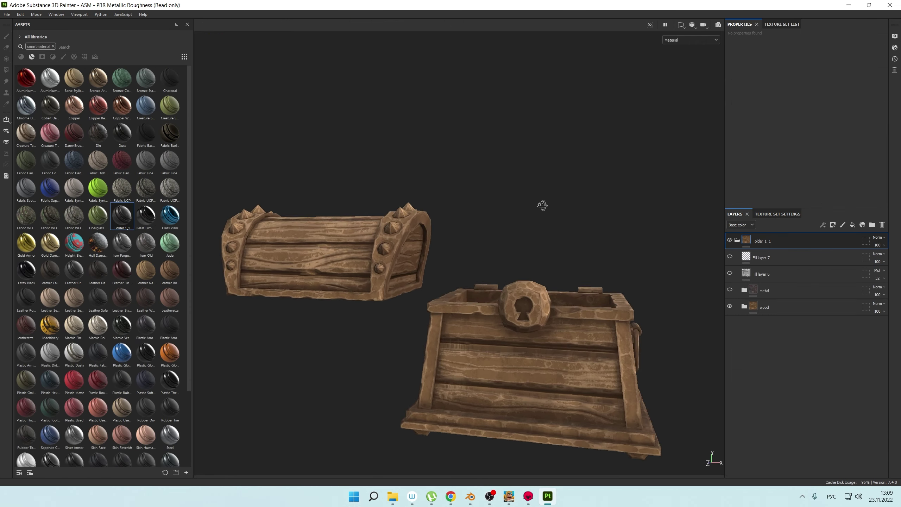
{"action": "left_click_drag", "start_coordinate": [541, 205], "coordinate": [603, 232], "text": "alt"}
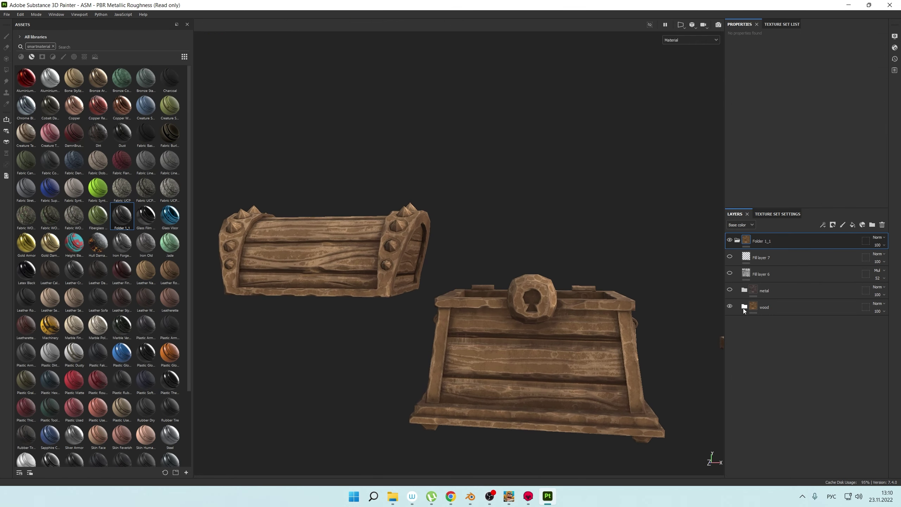
{"action": "left_click", "coordinate": [745, 306]}
{"action": "left_click", "coordinate": [788, 381]}
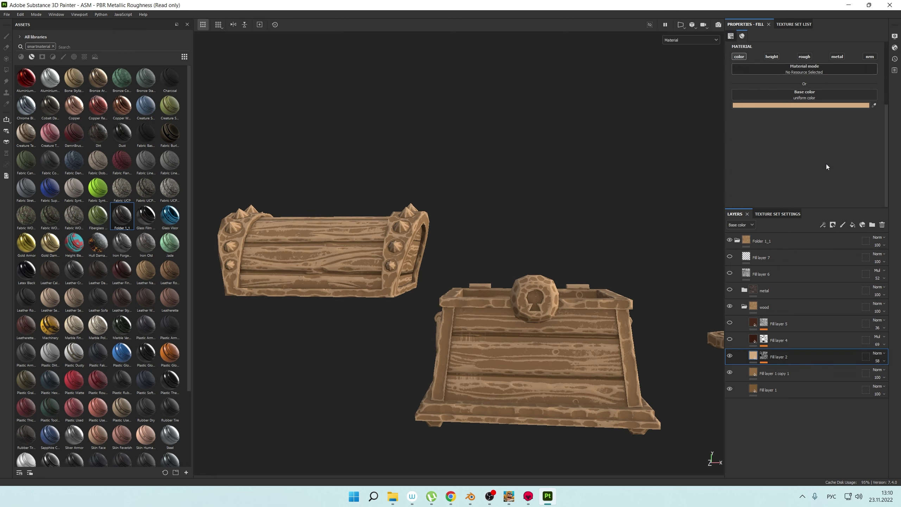
{"action": "key", "text": "1"}
- Give Fill layer 2 a black mask filled with Curvature plus a Levels adjustment
{"action": "right_click", "coordinate": [781, 357]}
{"action": "left_click", "coordinate": [796, 380]}
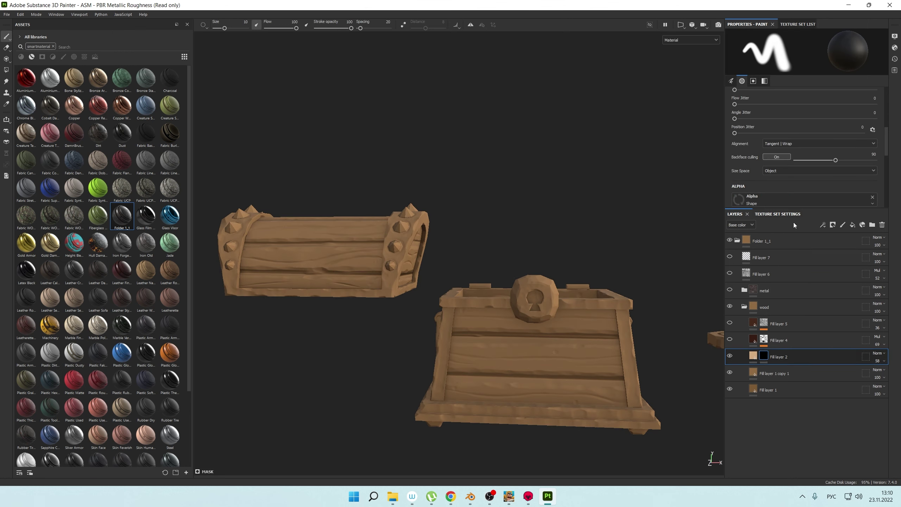
{"action": "left_click", "coordinate": [833, 225]}
{"action": "left_click", "coordinate": [844, 249]}
{"action": "left_click", "coordinate": [794, 181]}
{"action": "left_click", "coordinate": [98, 79]}
{"action": "left_click_drag", "start_coordinate": [376, 187], "coordinate": [462, 199], "text": "alt"}
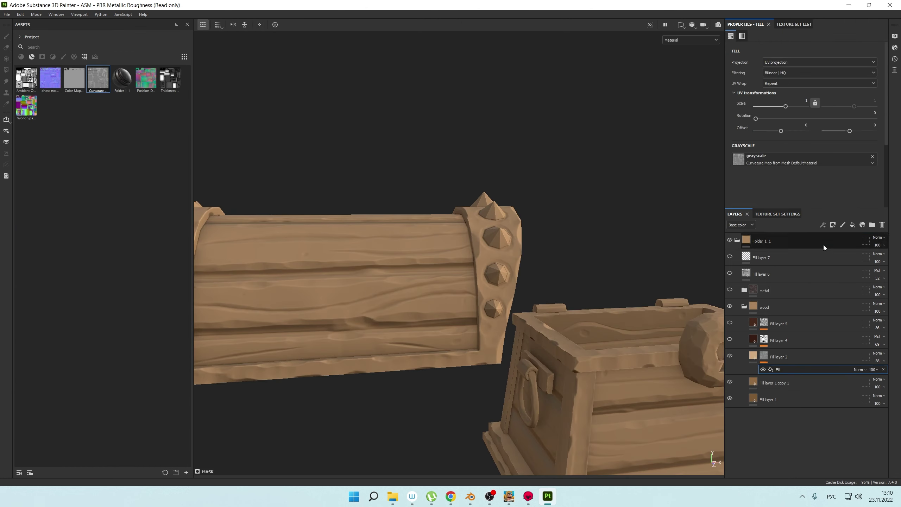
{"action": "left_click", "coordinate": [824, 246]}
{"action": "left_click_drag", "start_coordinate": [733, 53], "coordinate": [795, 64]}
{"action": "left_click_drag", "start_coordinate": [461, 210], "coordinate": [543, 211], "text": "alt"}
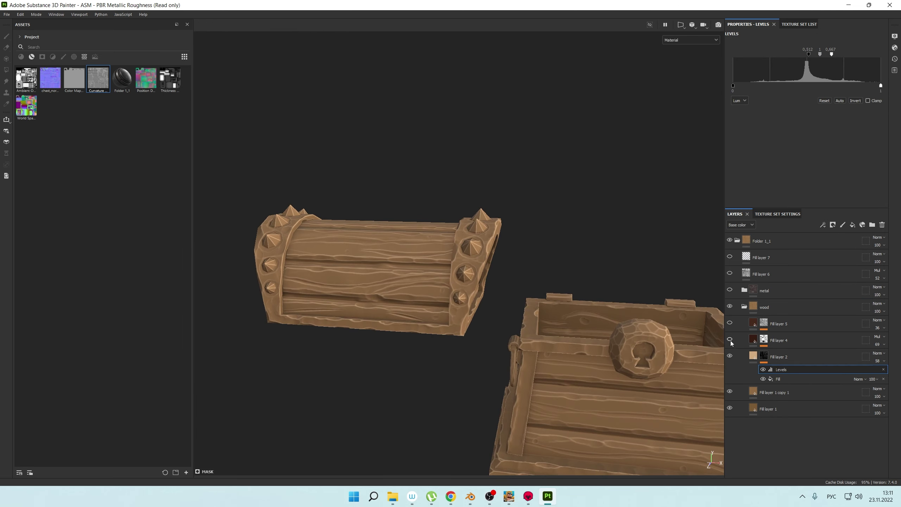
- Add an Ambient Occlusion fill to Fill layer 4's mask and tweak its levels
{"action": "right_click", "coordinate": [763, 340]}
{"action": "left_click", "coordinate": [784, 284]}
{"action": "left_click_drag", "start_coordinate": [27, 78], "coordinate": [799, 152]}
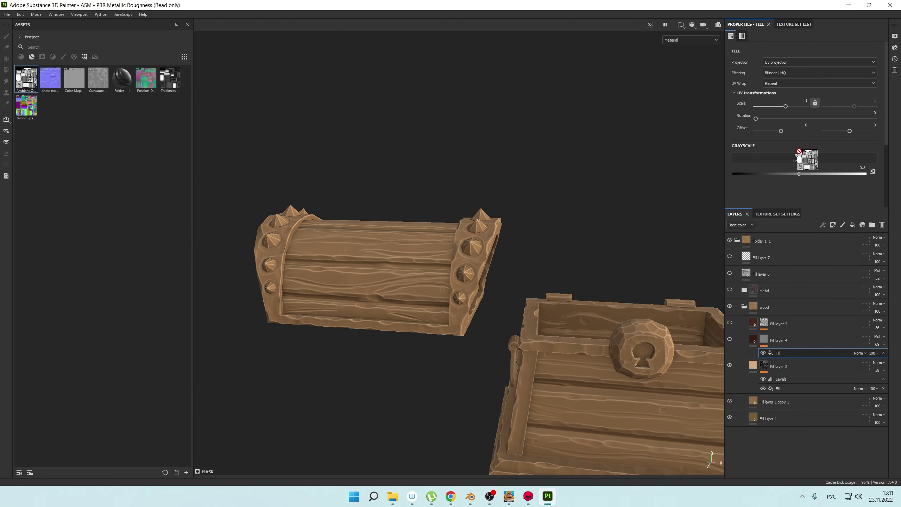
{"action": "left_click_drag", "start_coordinate": [733, 54], "coordinate": [802, 54]}
{"action": "left_click_drag", "start_coordinate": [881, 54], "coordinate": [869, 54]}
{"action": "left_click_drag", "start_coordinate": [625, 249], "coordinate": [558, 219], "text": "alt"}
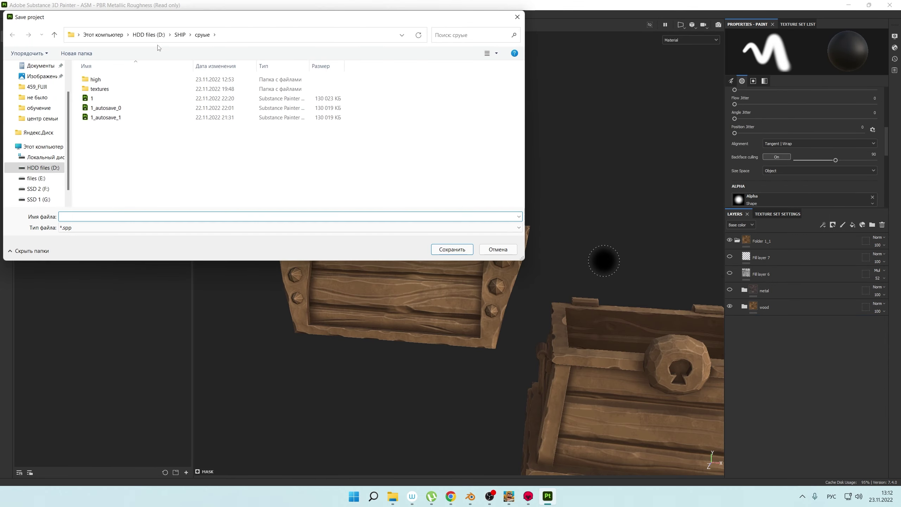
- Frame the chest and expand the wood folder to reach its fill layers
{"action": "scroll", "coordinate": [604, 252], "scroll_direction": "down", "scroll_amount": 3}
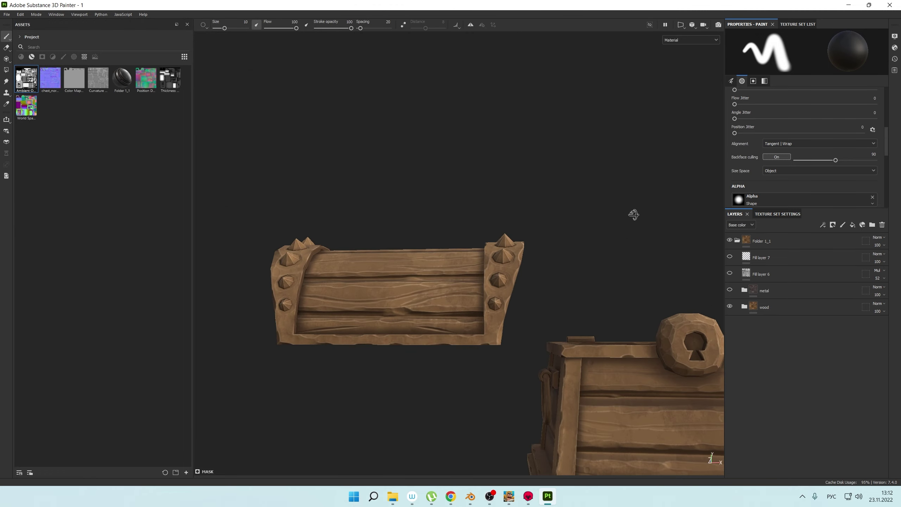
{"action": "left_click_drag", "start_coordinate": [648, 210], "coordinate": [654, 225], "text": "alt"}
{"action": "scroll", "coordinate": [654, 226], "scroll_direction": "down", "scroll_amount": 3}
{"action": "scroll", "coordinate": [612, 250], "scroll_direction": "up", "scroll_amount": 5}
{"action": "mouse_move", "coordinate": [612, 250]}
{"action": "left_mouse_down", "text": "alt"}
{"action": "mouse_move", "coordinate": [525, 139]}
{"action": "mouse_move", "coordinate": [531, 153]}
{"action": "left_mouse_up", "text": "alt"}
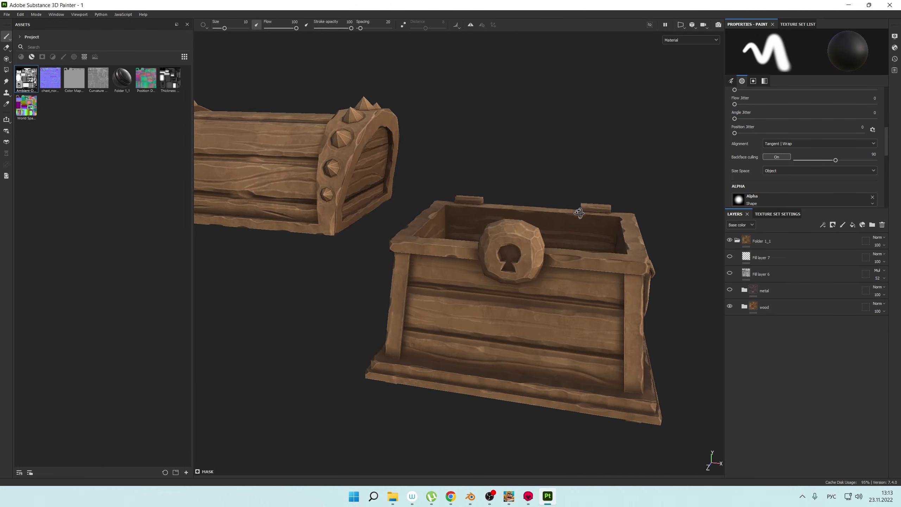
{"action": "left_click", "coordinate": [744, 306]}
{"action": "scroll", "coordinate": [577, 203], "scroll_direction": "down", "scroll_amount": 3}
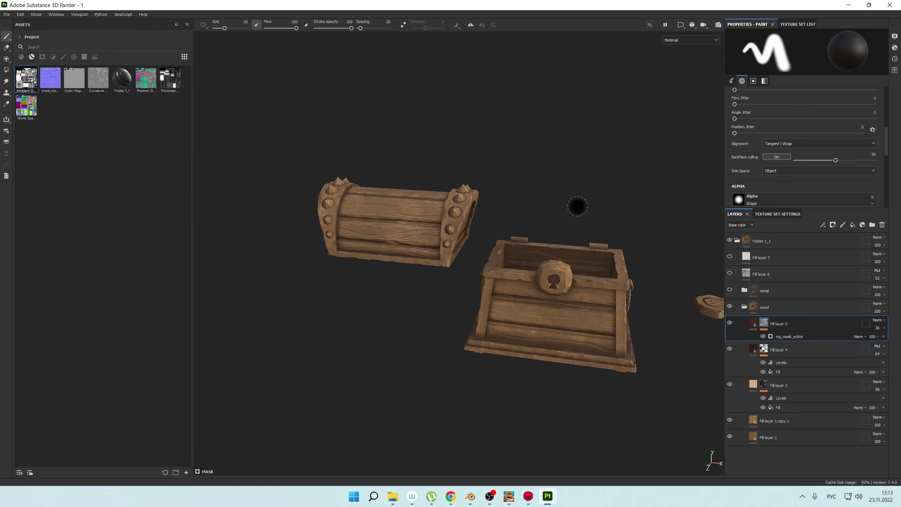
{"action": "scroll", "coordinate": [577, 203], "scroll_direction": "up", "scroll_amount": 5}
{"action": "right_click", "coordinate": [795, 323]}
{"action": "key", "text": "Escape"}
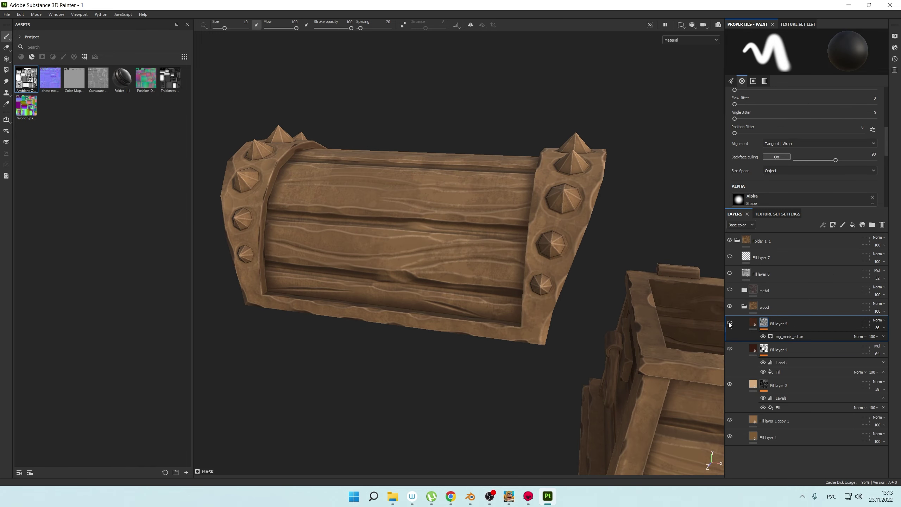
- Lower Fill layer 4's Levels black point to 0.521 and collapse its effects
{"action": "left_click", "coordinate": [786, 363]}
{"action": "left_click_drag", "start_coordinate": [832, 54], "coordinate": [810, 54]}
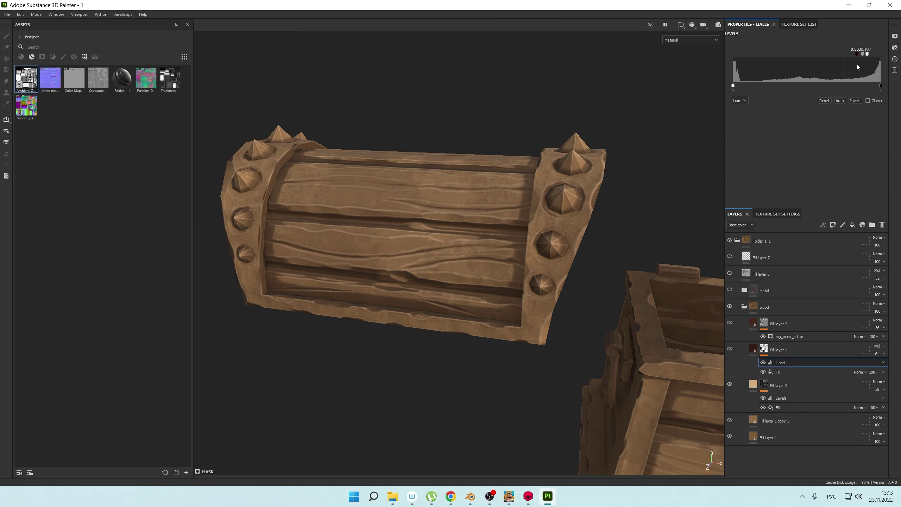
{"action": "scroll", "coordinate": [527, 202], "scroll_direction": "down", "scroll_amount": 3}
{"action": "left_click_drag", "start_coordinate": [527, 203], "coordinate": [536, 205], "text": "alt"}
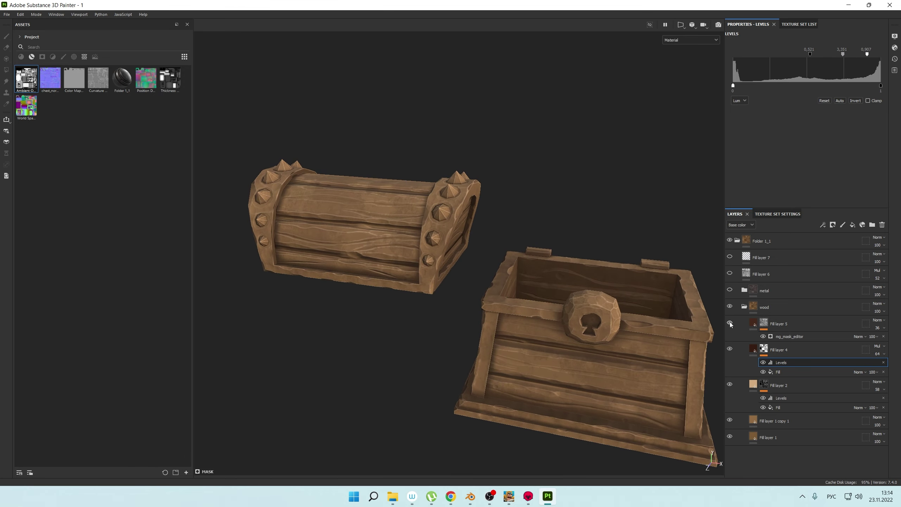
{"action": "left_click", "coordinate": [873, 352]}
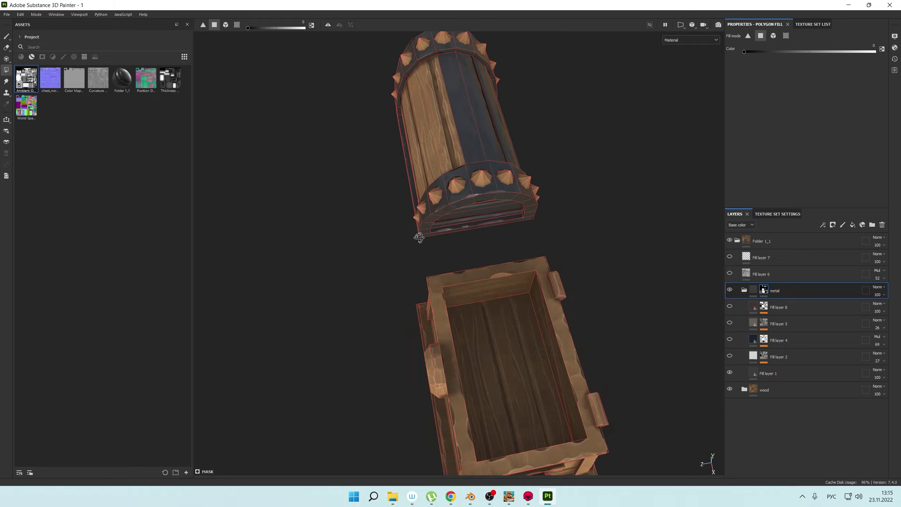
- Polygon-fill the metal folder's black mask onto the bands, rims and spikes
{"action": "mouse_move", "coordinate": [418, 238]}
{"action": "left_mouse_down", "text": "alt"}
{"action": "mouse_move", "coordinate": [590, 241]}
{"action": "mouse_move", "coordinate": [587, 167]}
{"action": "mouse_move", "coordinate": [585, 276]}
{"action": "left_mouse_up", "text": "alt"}
{"action": "mouse_move", "coordinate": [512, 303]}
{"action": "left_mouse_down", "text": "alt"}
{"action": "mouse_move", "coordinate": [383, 315]}
{"action": "mouse_move", "coordinate": [613, 256]}
{"action": "mouse_move", "coordinate": [360, 365]}
{"action": "left_mouse_up", "text": "alt"}
{"action": "mouse_move", "coordinate": [338, 313]}
{"action": "left_mouse_down", "text": "alt"}
{"action": "mouse_move", "coordinate": [233, 374]}
{"action": "mouse_move", "coordinate": [529, 256]}
{"action": "mouse_move", "coordinate": [408, 141]}
{"action": "mouse_move", "coordinate": [486, 190]}
{"action": "mouse_move", "coordinate": [709, 217]}
{"action": "mouse_move", "coordinate": [574, 355]}
{"action": "mouse_move", "coordinate": [487, 261]}
{"action": "left_mouse_up", "text": "alt"}
{"action": "scroll", "coordinate": [487, 263], "scroll_direction": "up", "scroll_amount": 5}
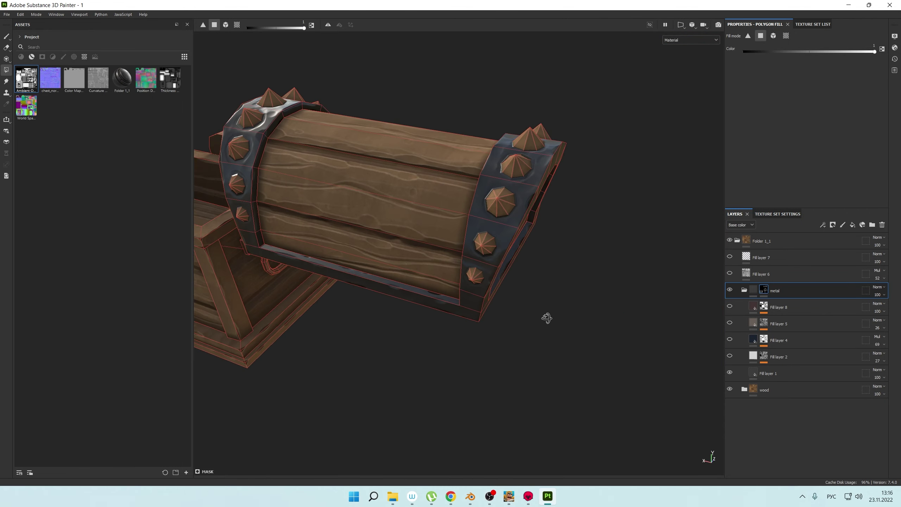
{"action": "key", "text": "3"}
{"action": "scroll", "coordinate": [459, 198], "scroll_direction": "down", "scroll_amount": 5}
{"action": "mouse_move", "coordinate": [459, 198]}
{"action": "left_mouse_down", "text": "alt"}
{"action": "mouse_move", "coordinate": [422, 264]}
{"action": "mouse_move", "coordinate": [342, 125]}
{"action": "mouse_move", "coordinate": [422, 185]}
{"action": "mouse_move", "coordinate": [393, 218]}
{"action": "mouse_move", "coordinate": [572, 230]}
{"action": "mouse_move", "coordinate": [536, 390]}
{"action": "mouse_move", "coordinate": [574, 376]}
{"action": "mouse_move", "coordinate": [474, 365]}
{"action": "mouse_move", "coordinate": [447, 386]}
{"action": "mouse_move", "coordinate": [491, 334]}
{"action": "mouse_move", "coordinate": [502, 390]}
{"action": "mouse_move", "coordinate": [568, 338]}
{"action": "left_mouse_up", "text": "alt"}
{"action": "left_click", "coordinate": [760, 36]}
- Give metal Fill layer 2's mask a Curvature fill plus Levels for edge highlights
{"action": "left_click", "coordinate": [768, 373]}
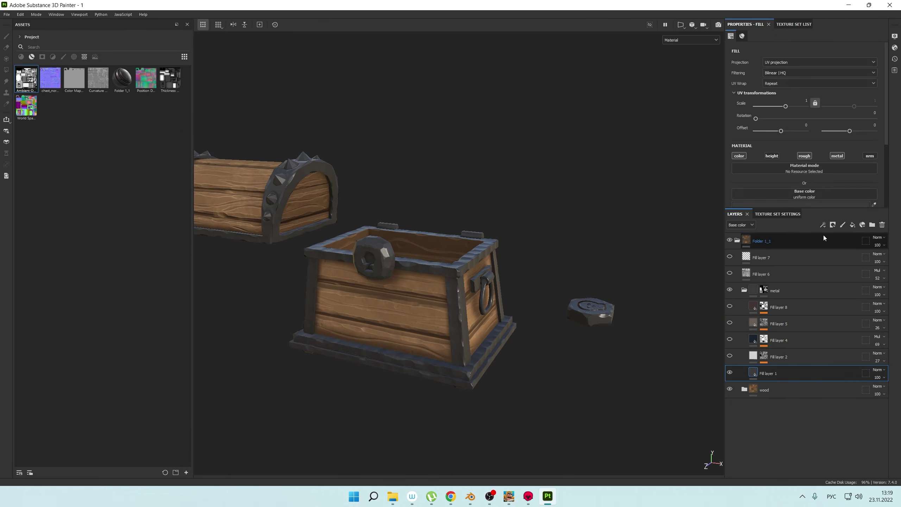
{"action": "left_click_drag", "start_coordinate": [504, 184], "coordinate": [559, 177], "text": "alt"}
{"action": "left_click", "coordinate": [777, 357]}
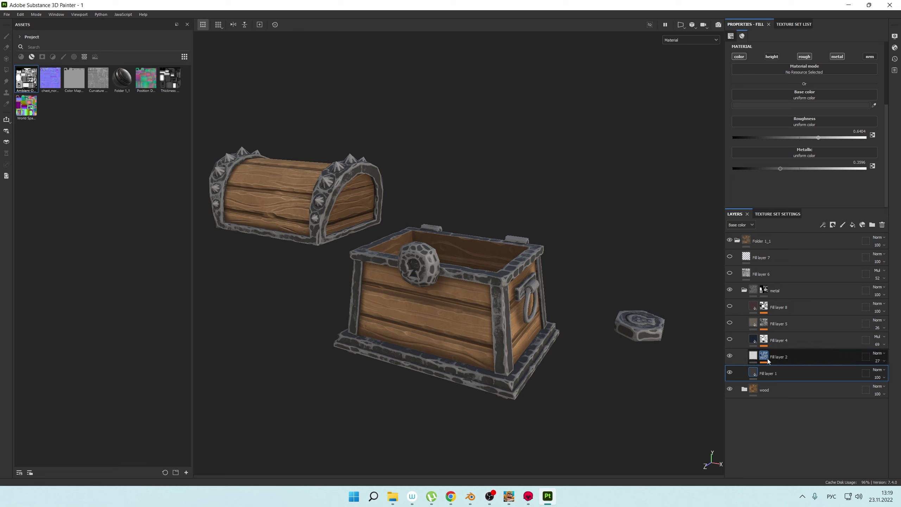
{"action": "right_click", "coordinate": [770, 356]}
{"action": "left_click", "coordinate": [788, 301]}
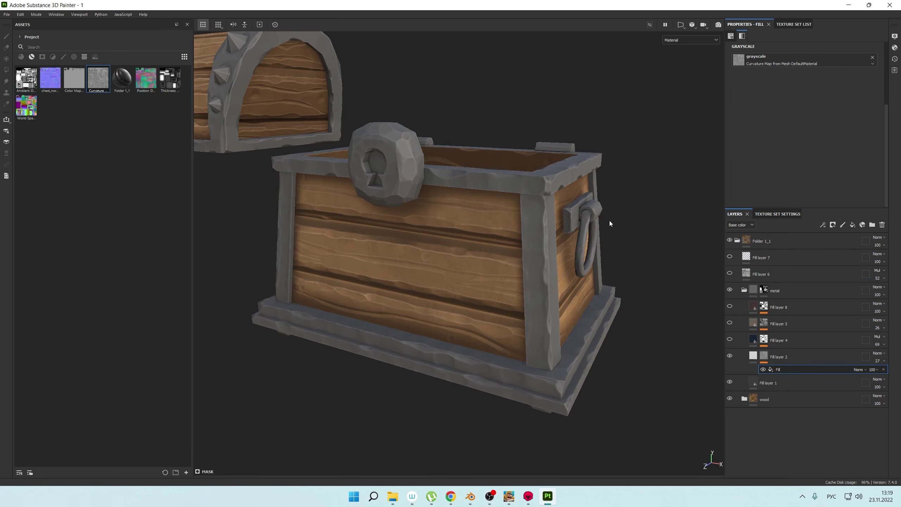
{"action": "left_click", "coordinate": [836, 264]}
{"action": "scroll", "coordinate": [616, 227], "scroll_direction": "down", "scroll_amount": 5}
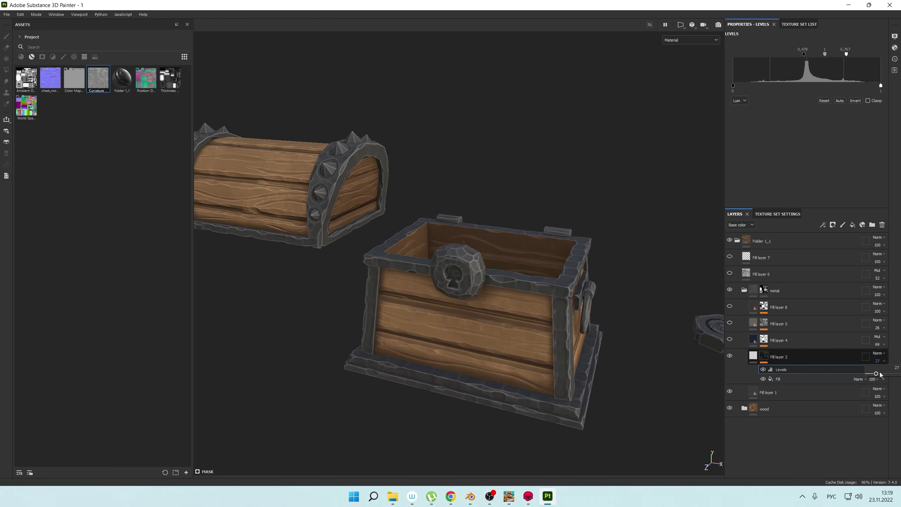
{"action": "left_click_drag", "start_coordinate": [568, 248], "coordinate": [603, 255], "text": "alt"}
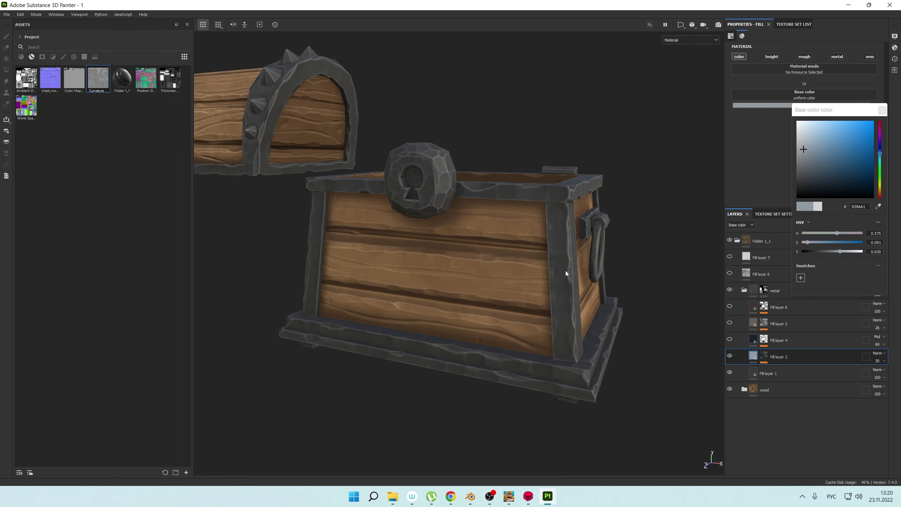
- Add a black mask to Fill layer 4 and tighten its Levels black and white points
{"action": "right_click", "coordinate": [765, 340]}
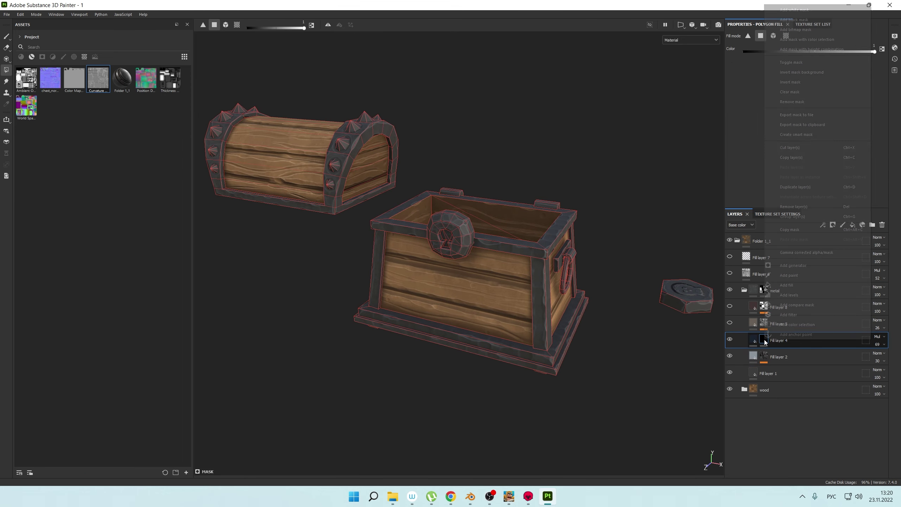
{"action": "left_click", "coordinate": [775, 50]}
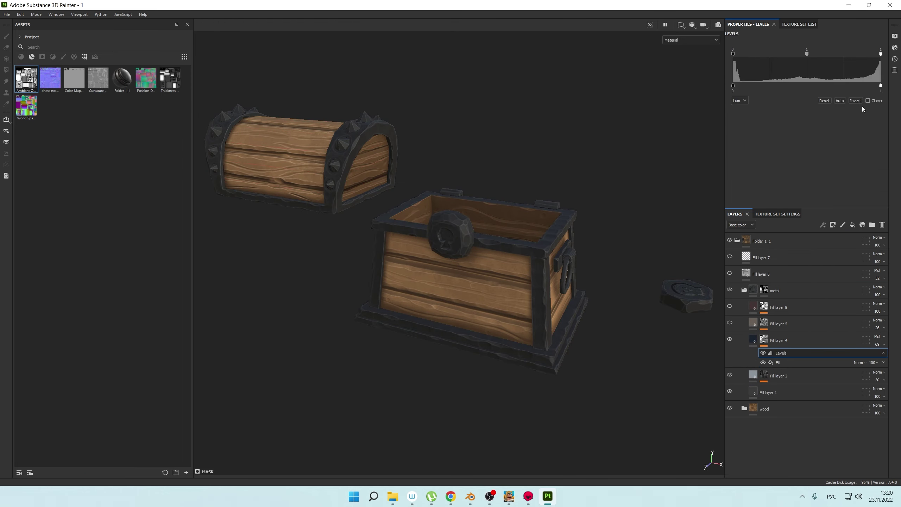
{"action": "left_click", "coordinate": [769, 340]}
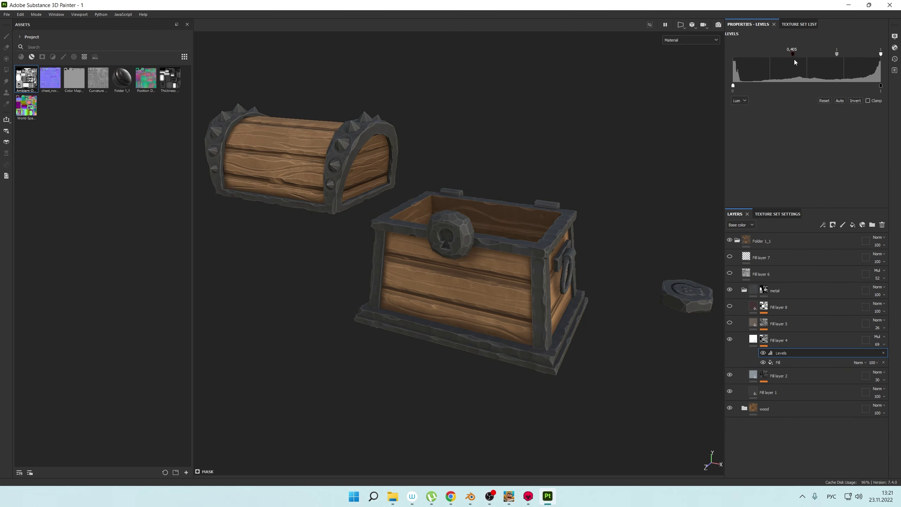
{"action": "mouse_move", "coordinate": [794, 59]}
{"action": "left_mouse_down"}
{"action": "mouse_move", "coordinate": [814, 62]}
{"action": "mouse_move", "coordinate": [793, 52]}
{"action": "left_mouse_up"}
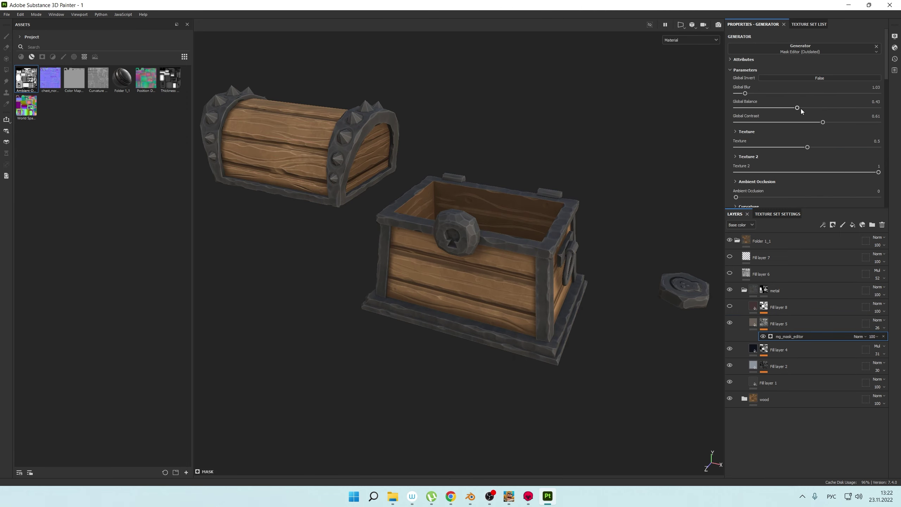
- Increase Fill layer 8's grunge scale to 14
{"action": "scroll", "coordinate": [518, 240], "scroll_direction": "up", "scroll_amount": 5}
{"action": "left_click", "coordinate": [778, 307]}
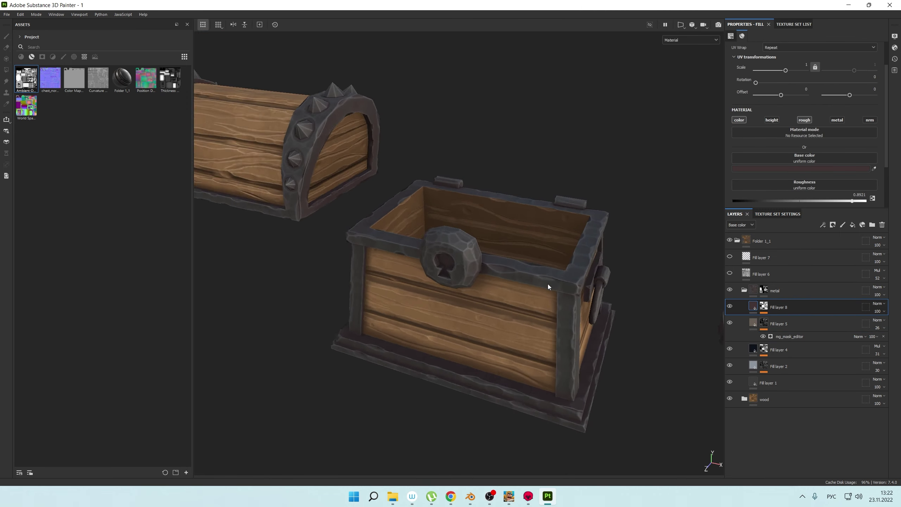
{"action": "scroll", "coordinate": [603, 213], "scroll_direction": "down", "scroll_amount": 5}
{"action": "middle_click_drag", "start_coordinate": [614, 181], "coordinate": [632, 215]}
{"action": "scroll", "coordinate": [683, 318], "scroll_direction": "up", "scroll_amount": 3}
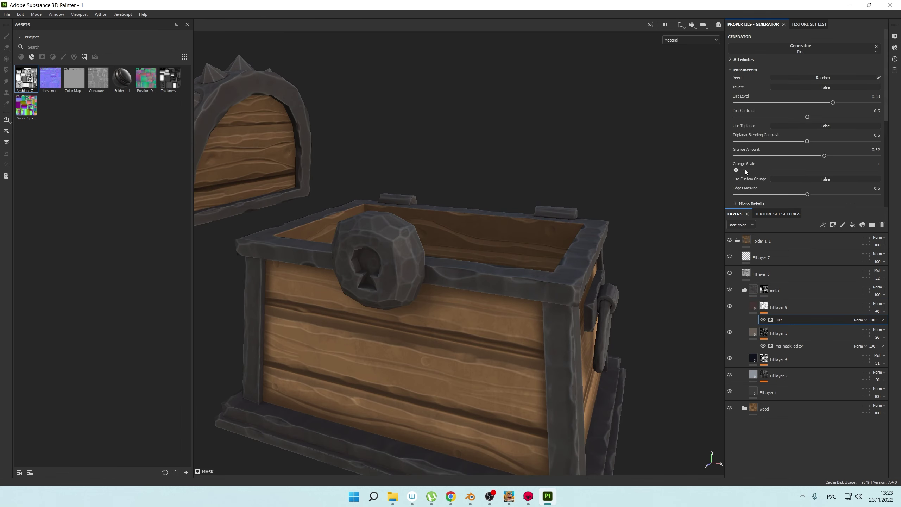
{"action": "left_click_drag", "start_coordinate": [746, 172], "coordinate": [862, 171]}
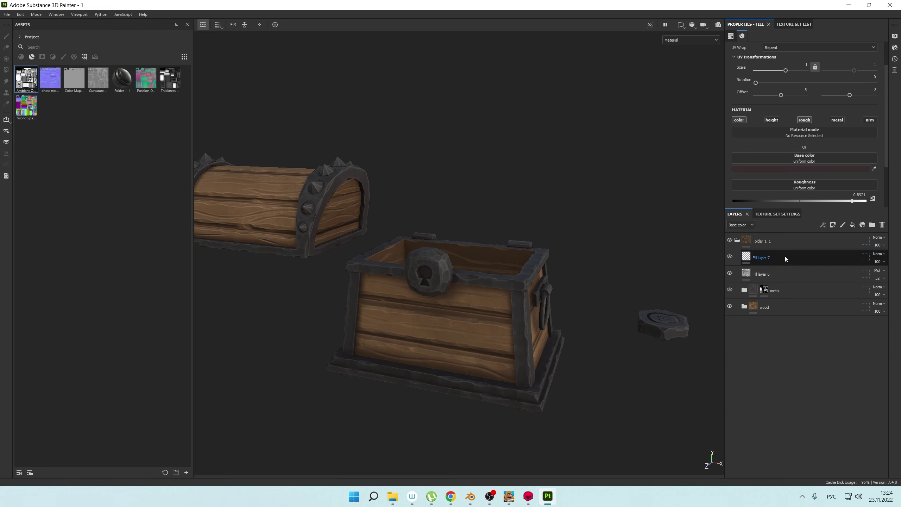
- Duplicate the metal folder and name the copy 'bronze'
{"action": "right_click", "coordinate": [772, 268]}
{"action": "left_click", "coordinate": [842, 181]}
{"action": "type", "text": "bronze"}
{"action": "key", "text": "Return"}
- Select the bronze folder's mask in whole-mesh fill mode and inspect the chest from all sides
{"action": "scroll", "coordinate": [569, 239], "scroll_direction": "up", "scroll_amount": 5}
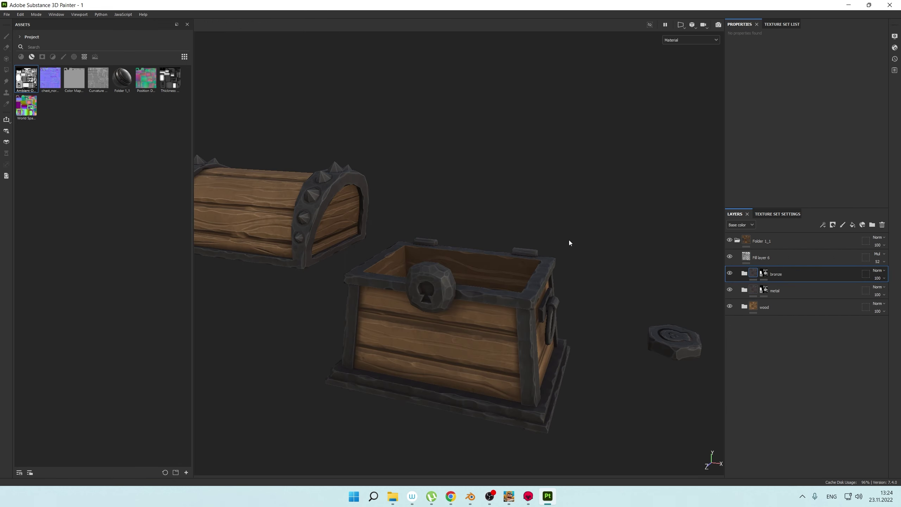
{"action": "left_click", "coordinate": [765, 274]}
{"action": "left_click", "coordinate": [225, 26]}
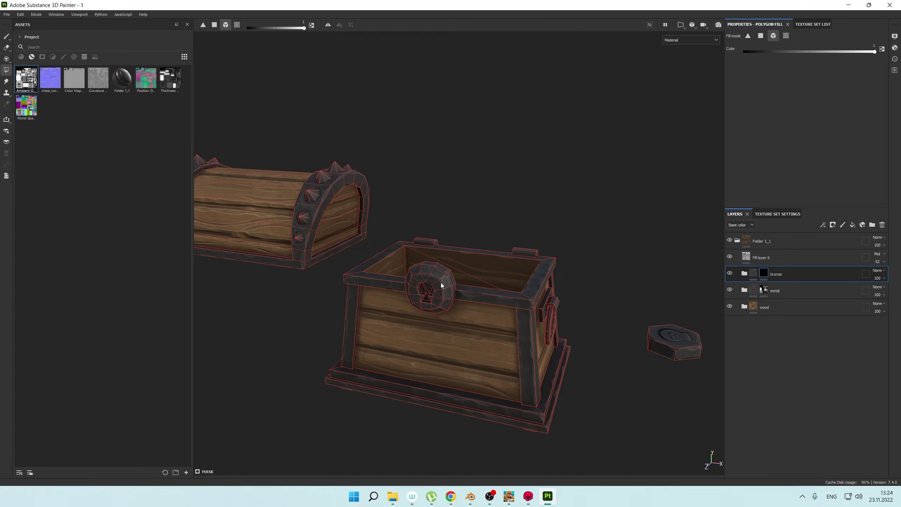
{"action": "left_click_drag", "start_coordinate": [245, 121], "coordinate": [585, 105], "text": "alt"}
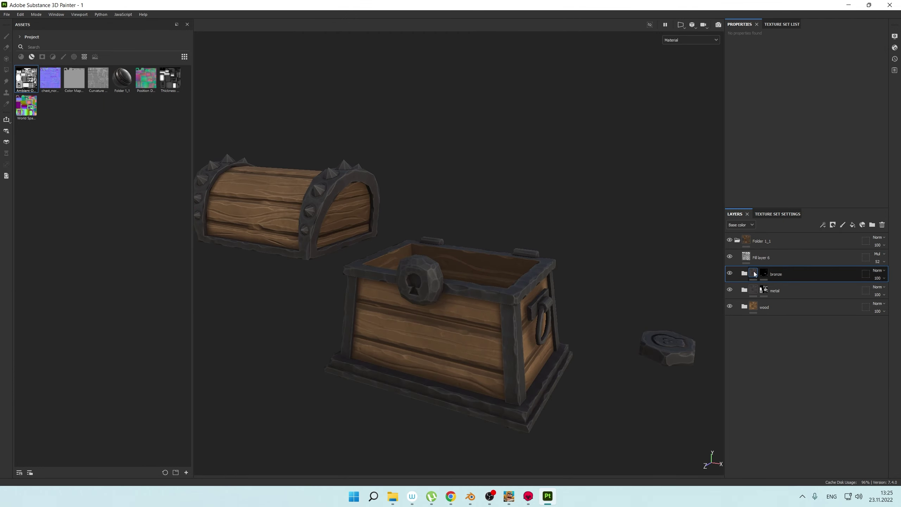
{"action": "mouse_move", "coordinate": [518, 328]}
{"action": "left_mouse_down", "text": "alt"}
{"action": "mouse_move", "coordinate": [430, 225]}
{"action": "mouse_move", "coordinate": [435, 409]}
{"action": "mouse_move", "coordinate": [490, 254]}
{"action": "mouse_move", "coordinate": [566, 273]}
{"action": "mouse_move", "coordinate": [405, 374]}
{"action": "mouse_move", "coordinate": [406, 386]}
{"action": "mouse_move", "coordinate": [328, 358]}
{"action": "left_mouse_up", "text": "alt"}
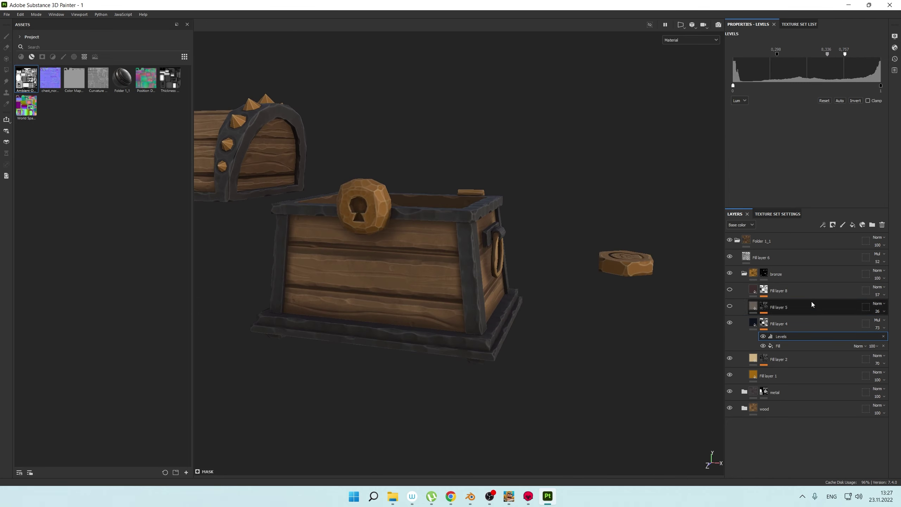
- Brighten the iron base colour slightly and tint it toward blue
{"action": "left_click", "coordinate": [804, 308]}
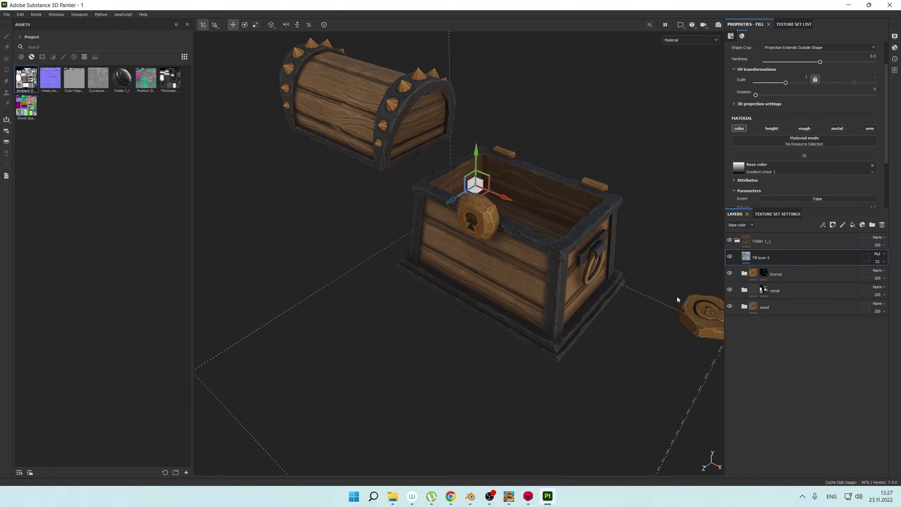
{"action": "left_click", "coordinate": [810, 239]}
{"action": "left_click", "coordinate": [892, 218]}
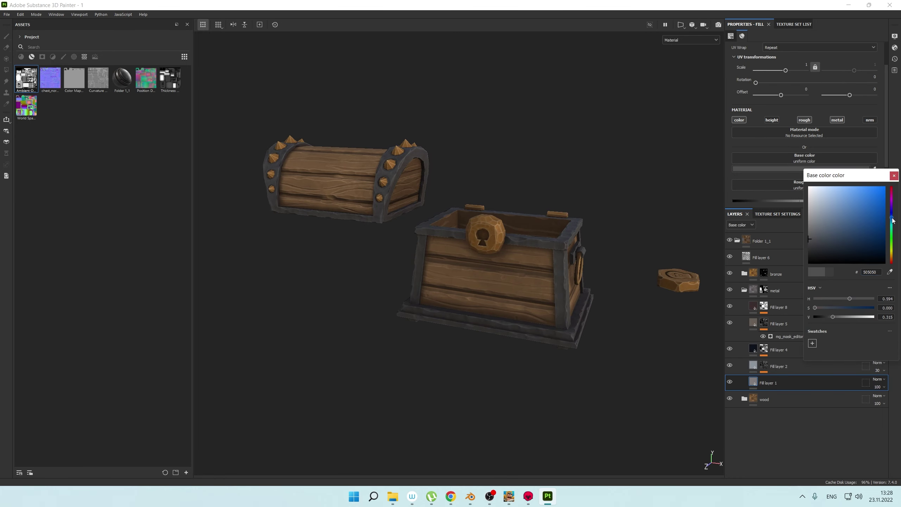
{"action": "left_click_drag", "start_coordinate": [624, 227], "coordinate": [600, 219], "text": "alt"}
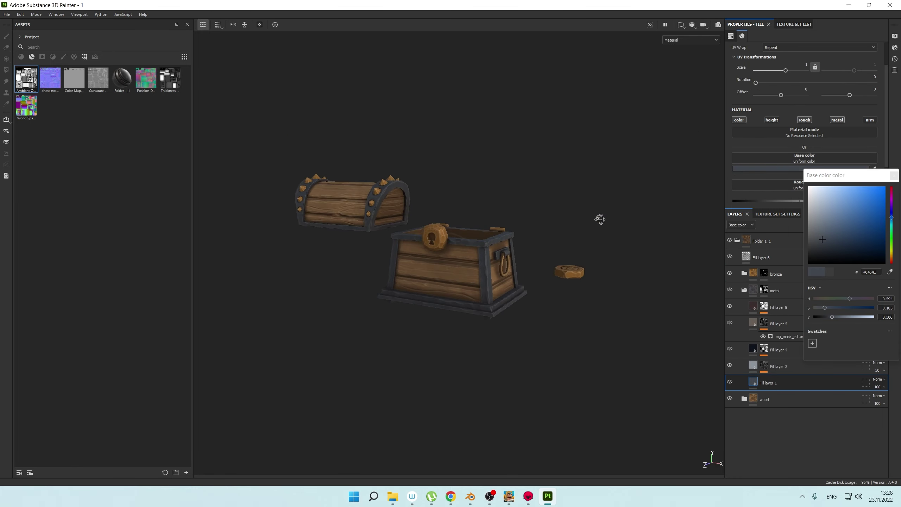
{"action": "left_click", "coordinate": [893, 176]}
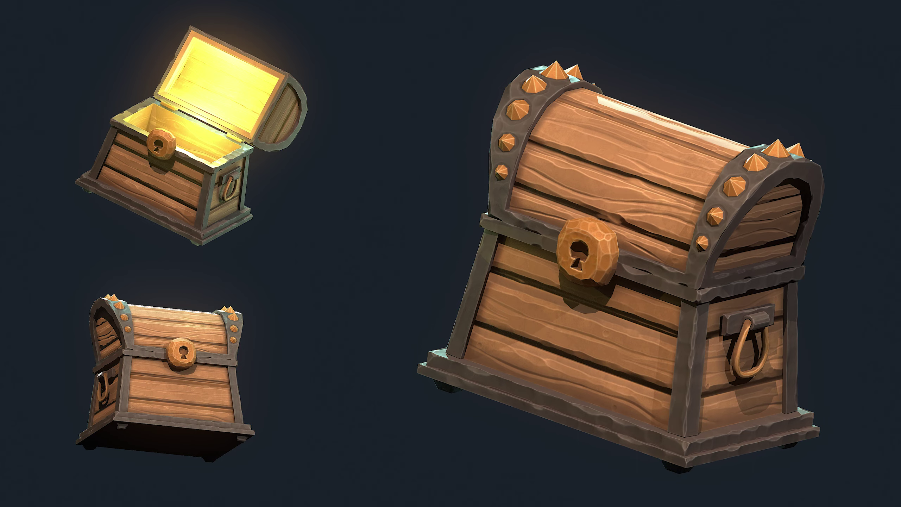